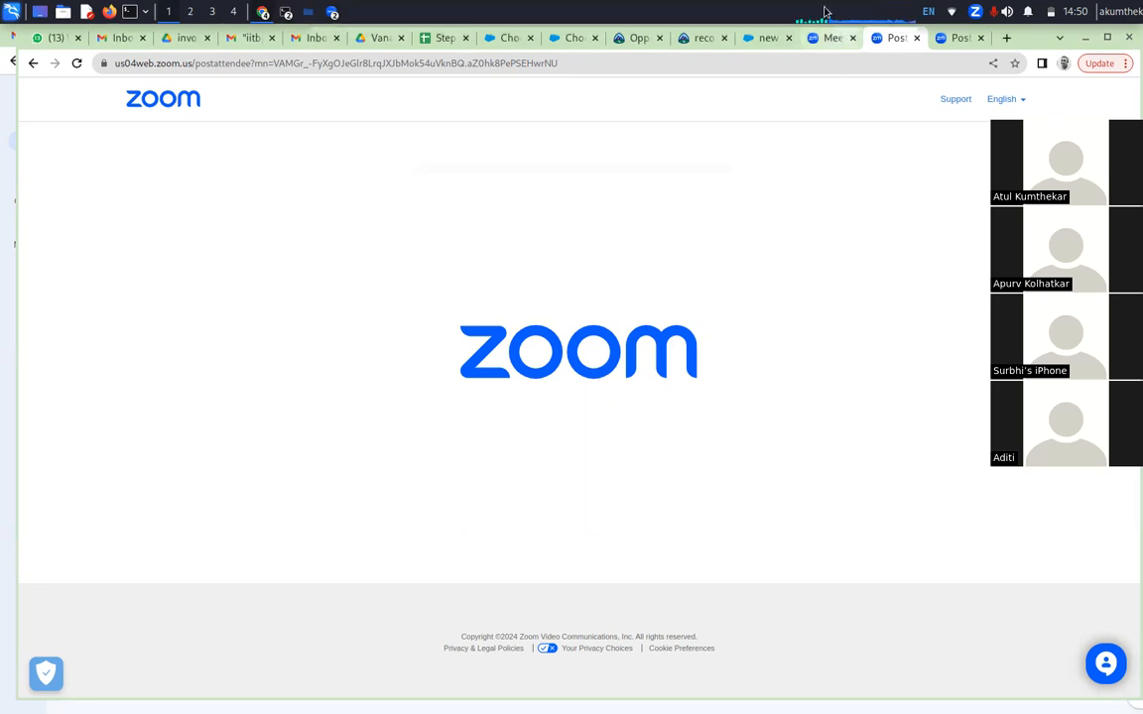
# Switch to the Vanarai Salesforce sandbox and start a new record in Leads
pyautogui.click(769, 39)
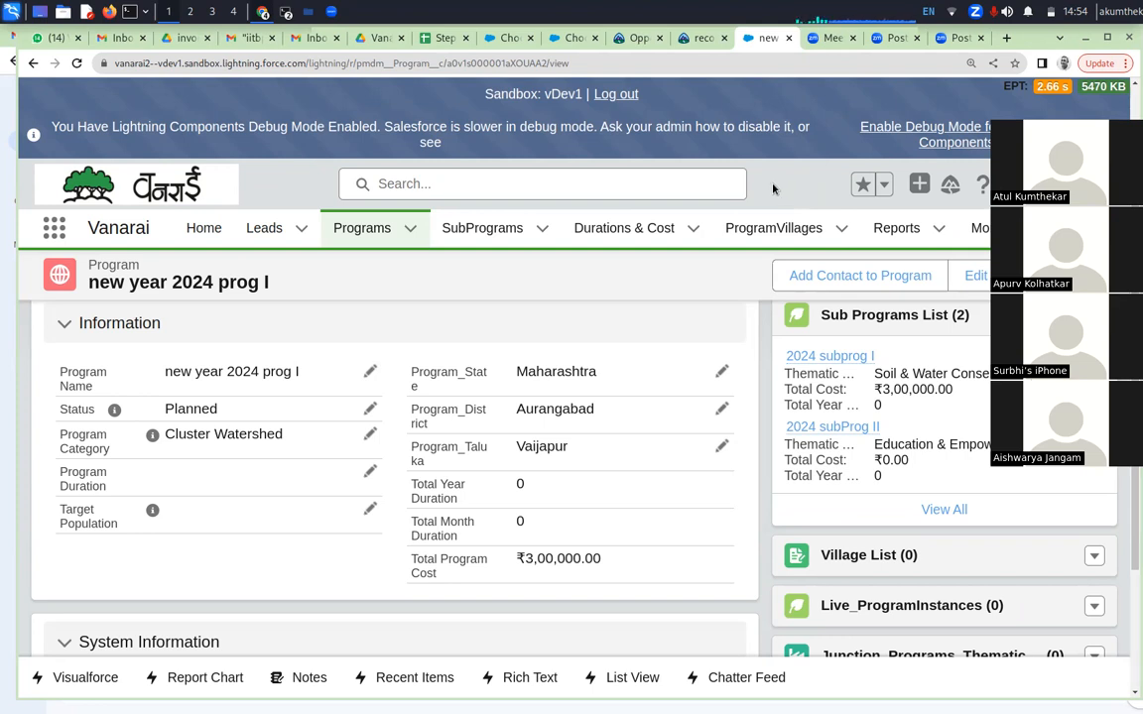
pyautogui.click(270, 229)
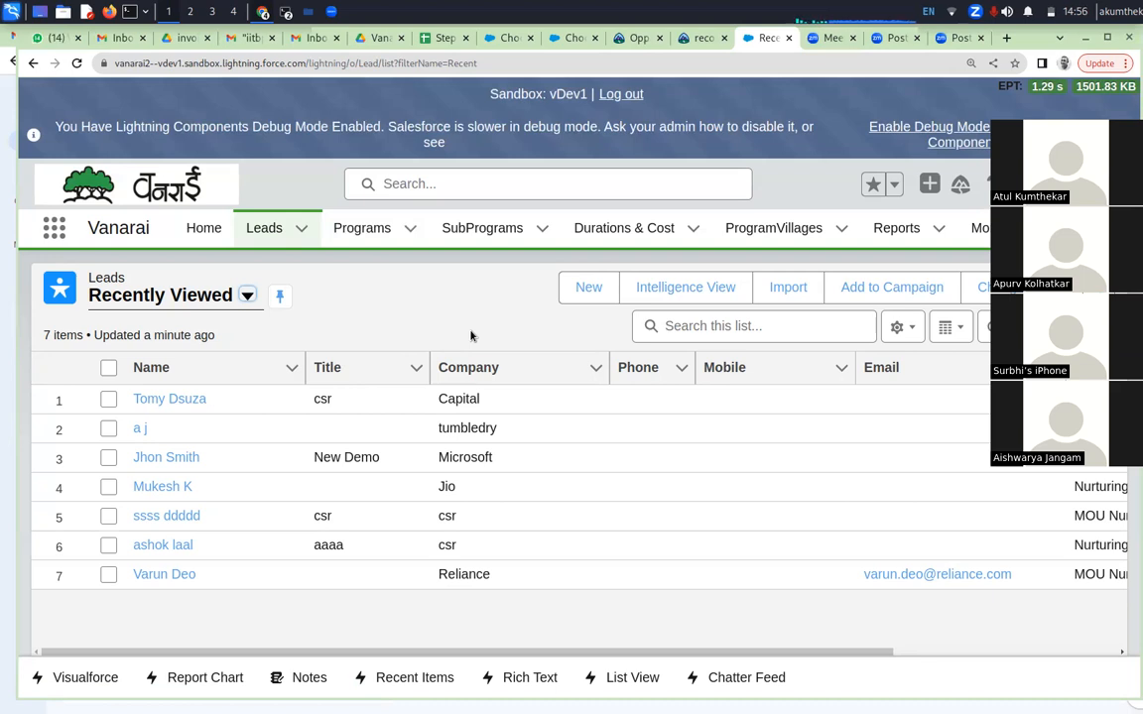
pyautogui.click(590, 290)
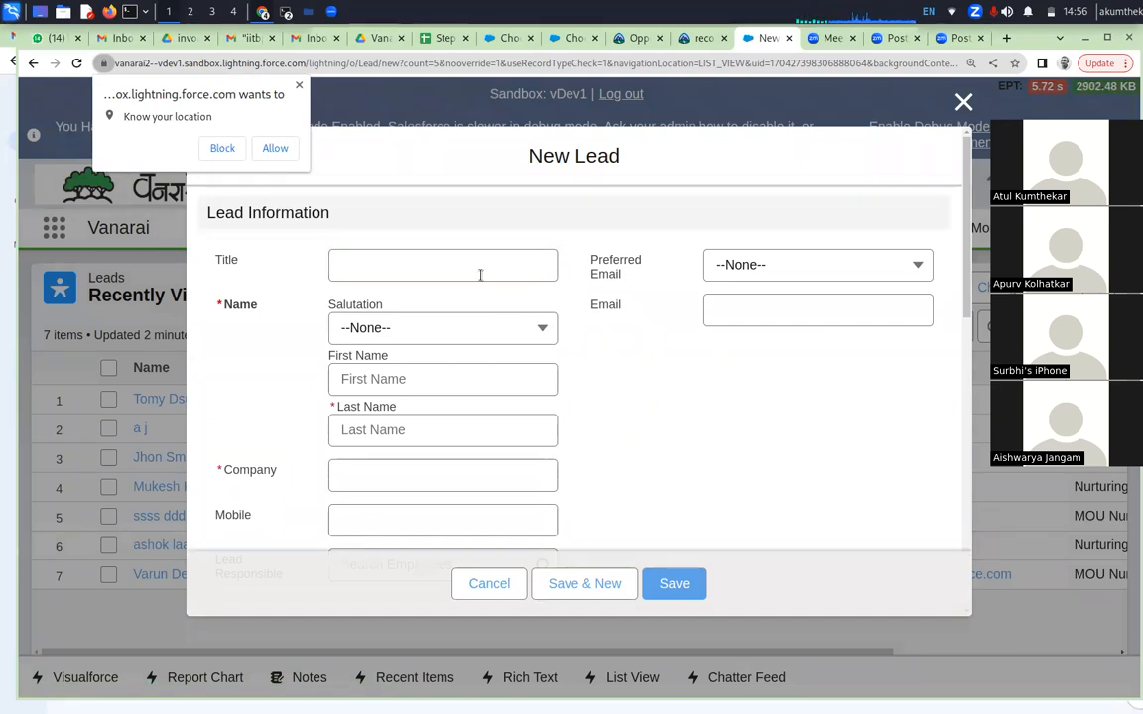
# Set the new lead's preferred email to Personal and title to "developer", and block the site's location request
pyautogui.click(761, 265)
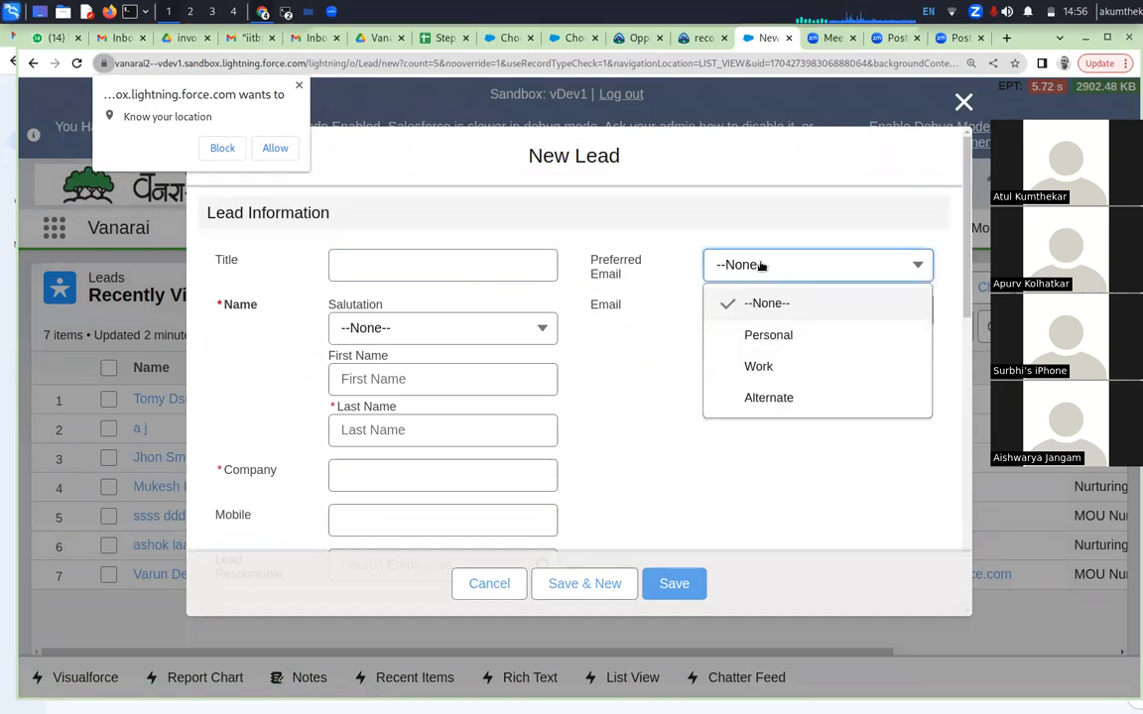
pyautogui.click(740, 334)
pyautogui.click(428, 262)
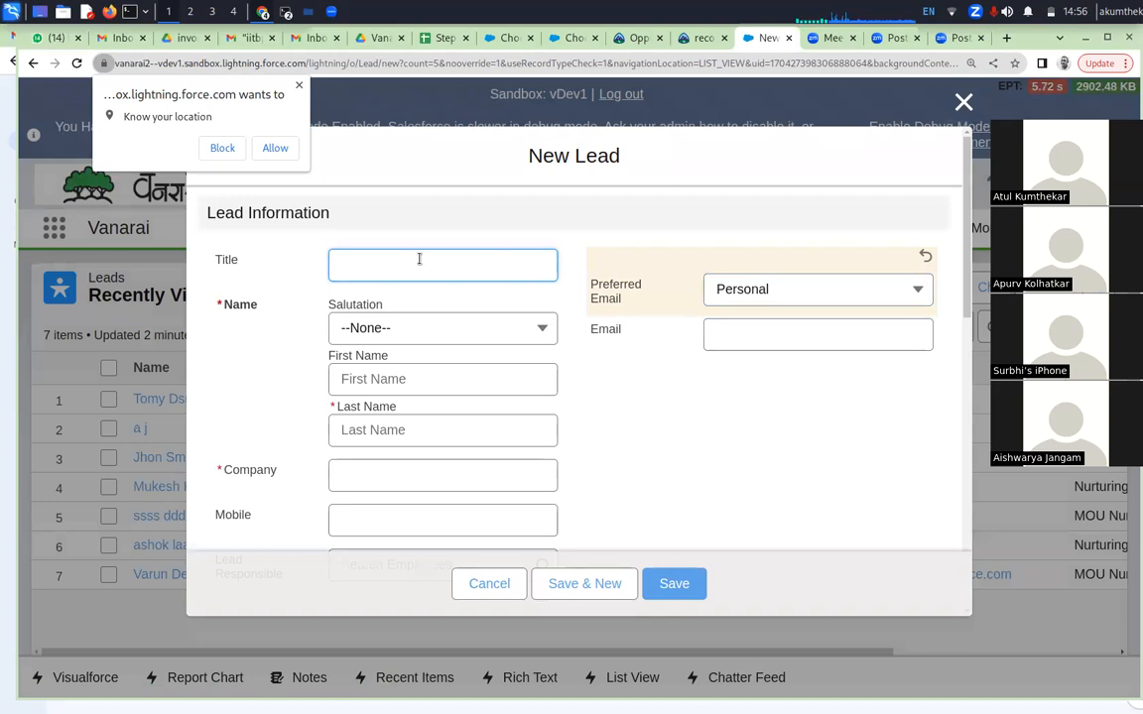
pyautogui.write('developer')
pyautogui.click(212, 149)
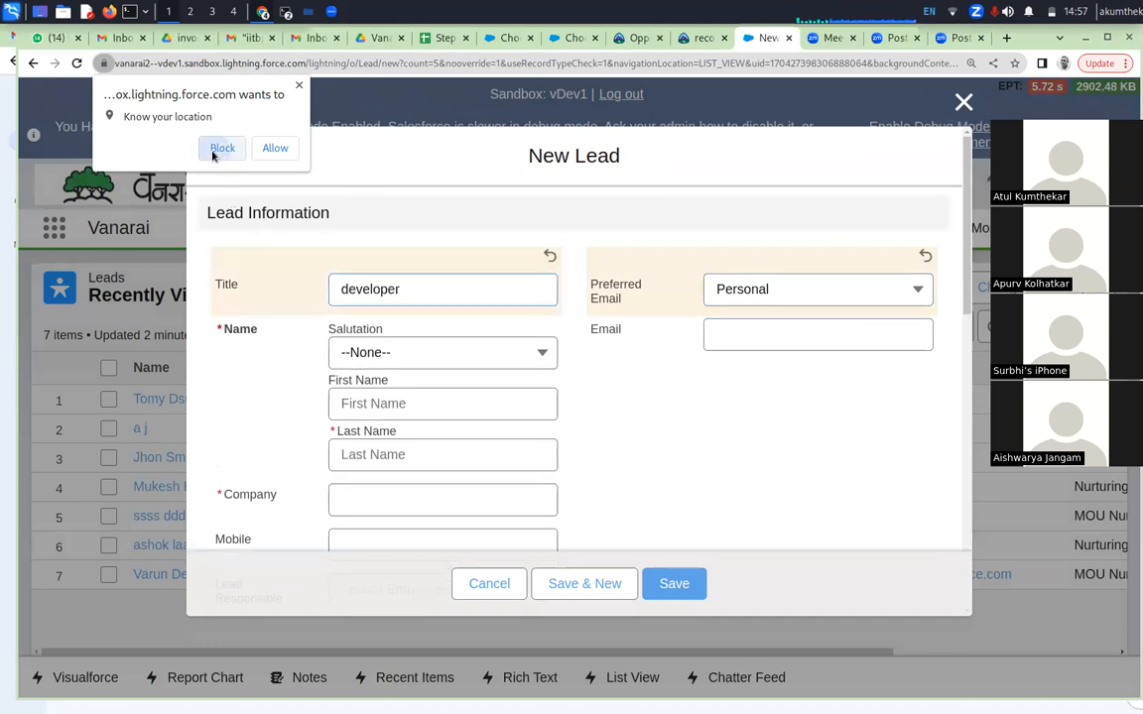
# Set the lead's salutation to Ms. and enter the lead's first and last name
pyautogui.click(366, 349)
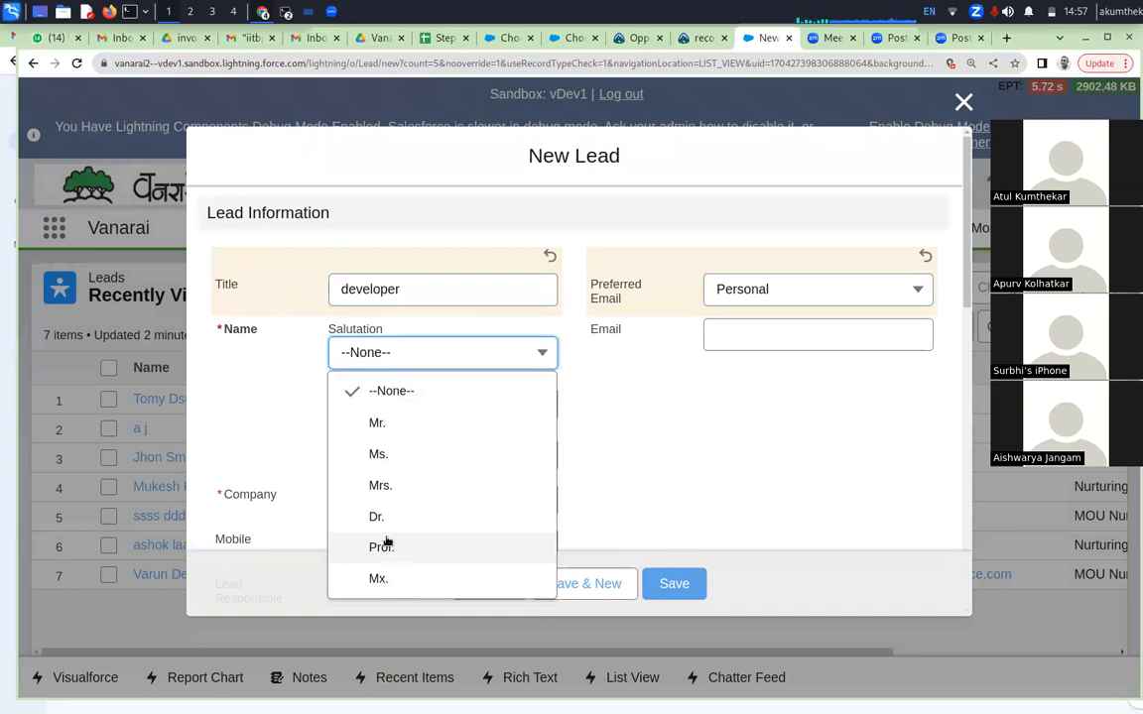
pyautogui.click(378, 457)
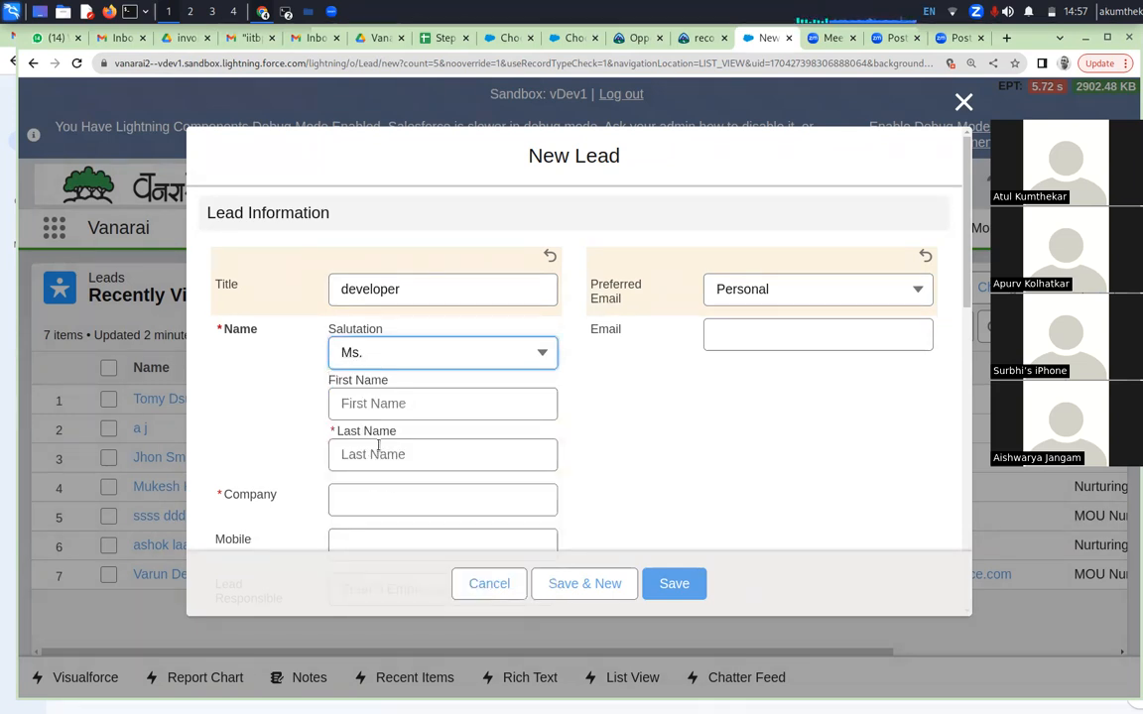
pyautogui.click(383, 403)
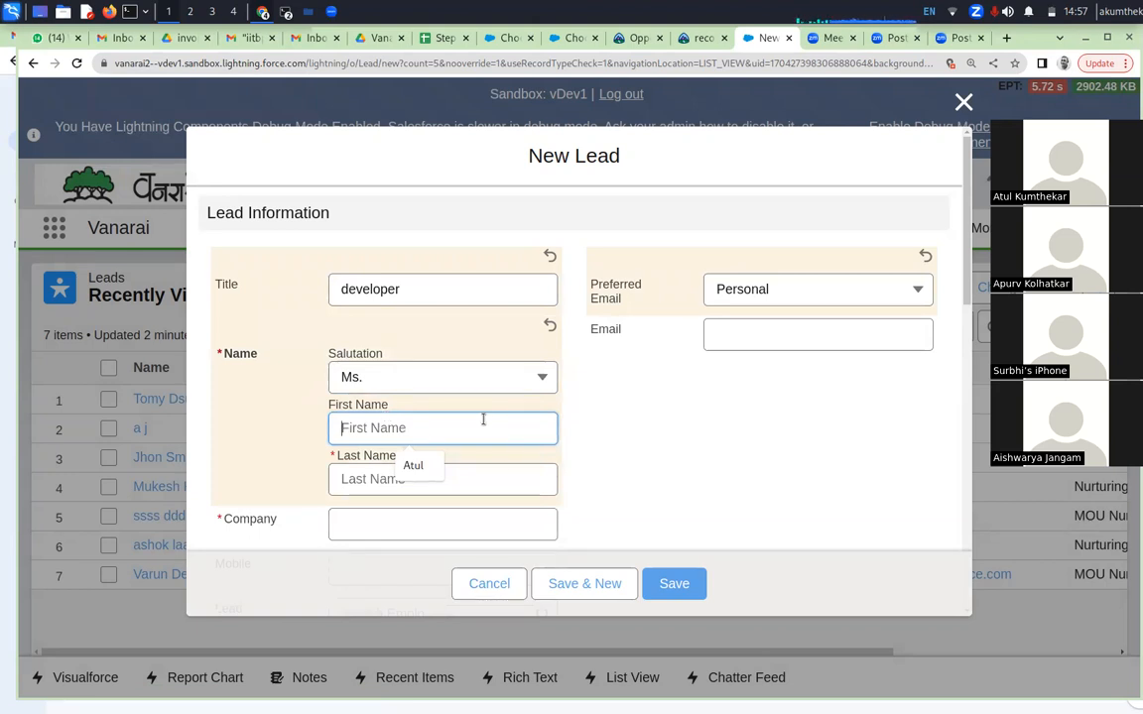
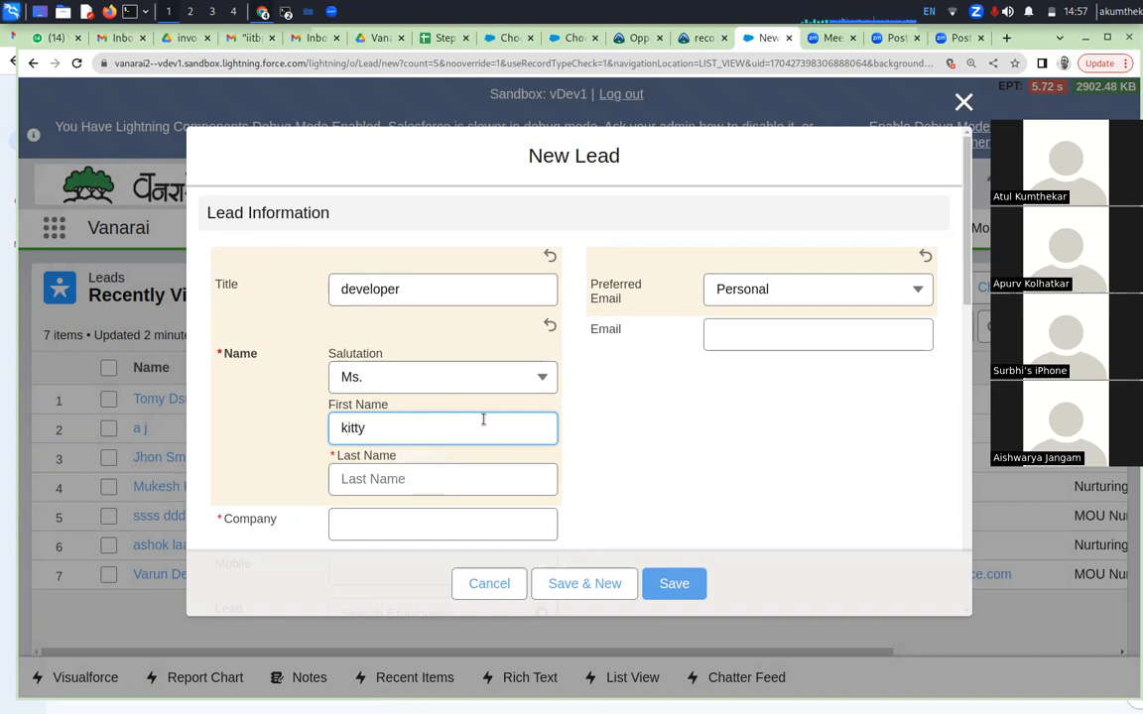
pyautogui.click(474, 480)
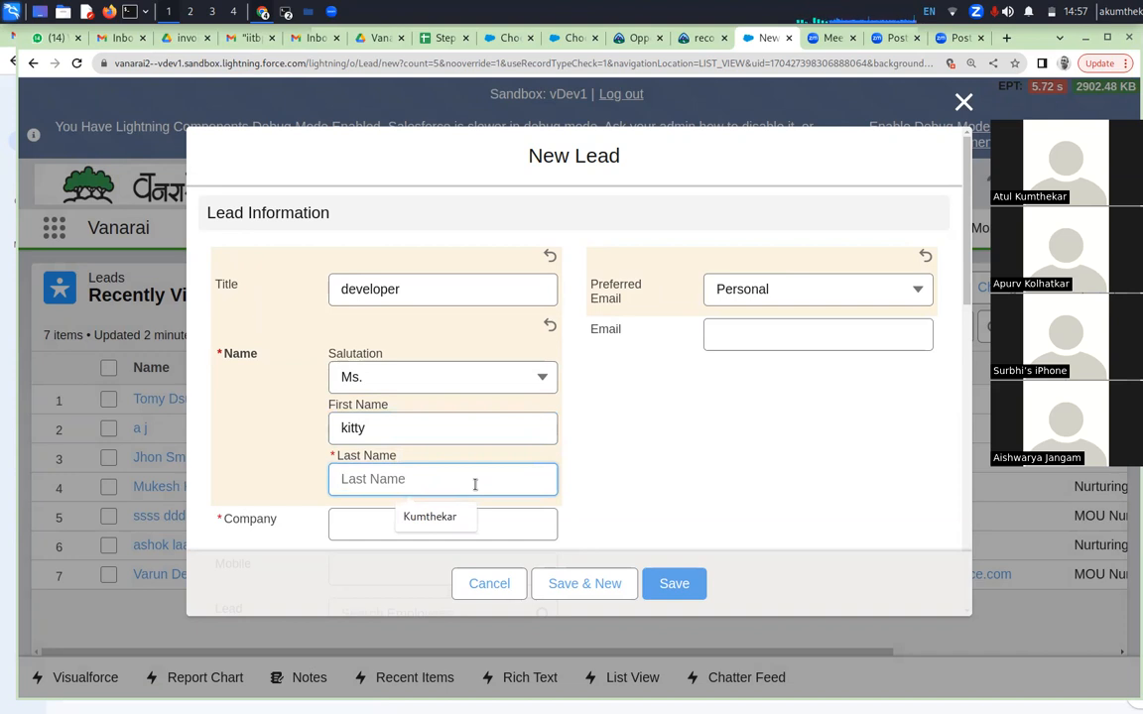
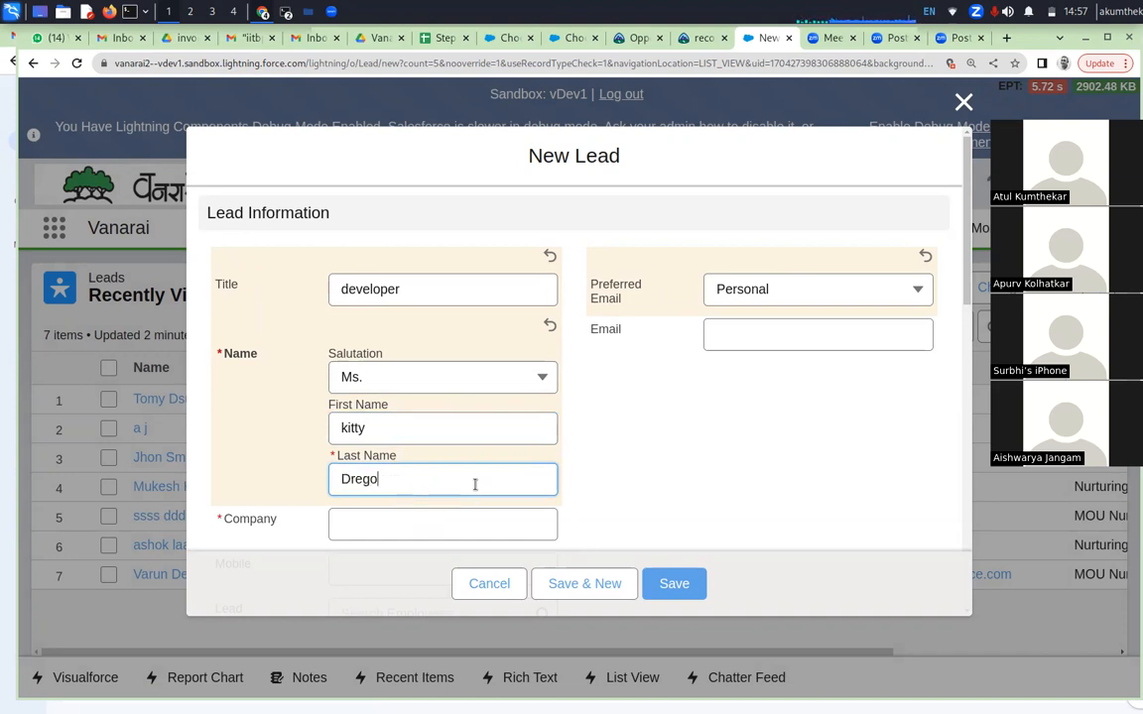
# Enter "Tetra pack" as the lead's company
pyautogui.scroll(-2, 686, 466)
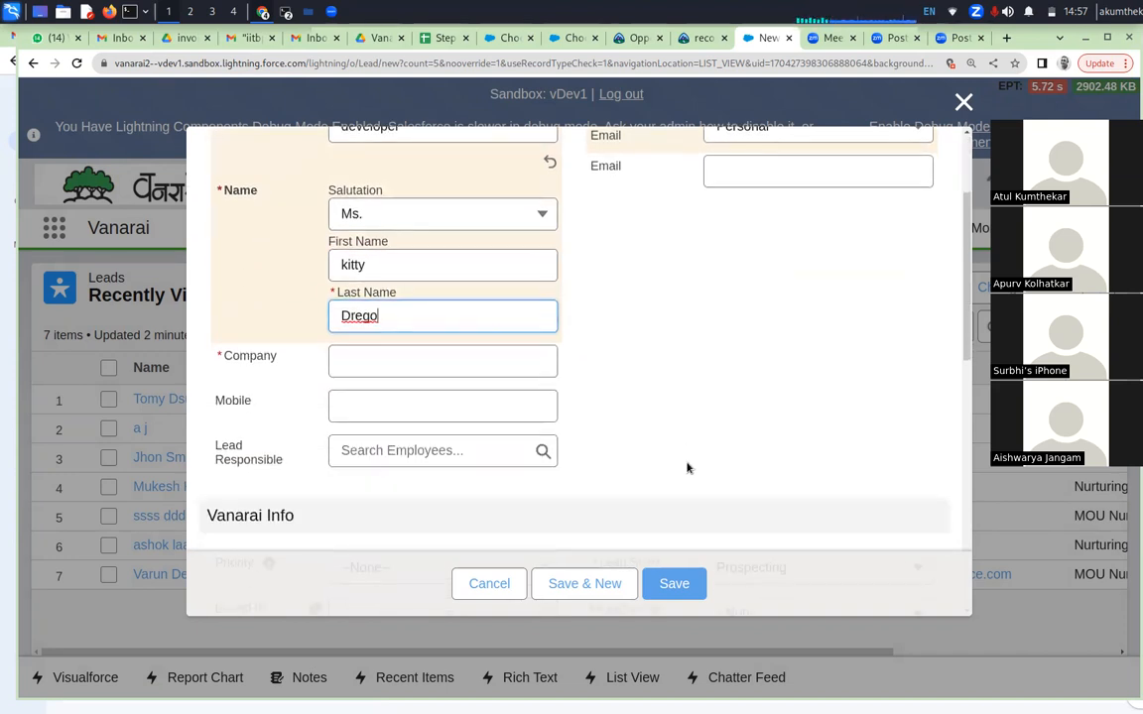
pyautogui.click(466, 355)
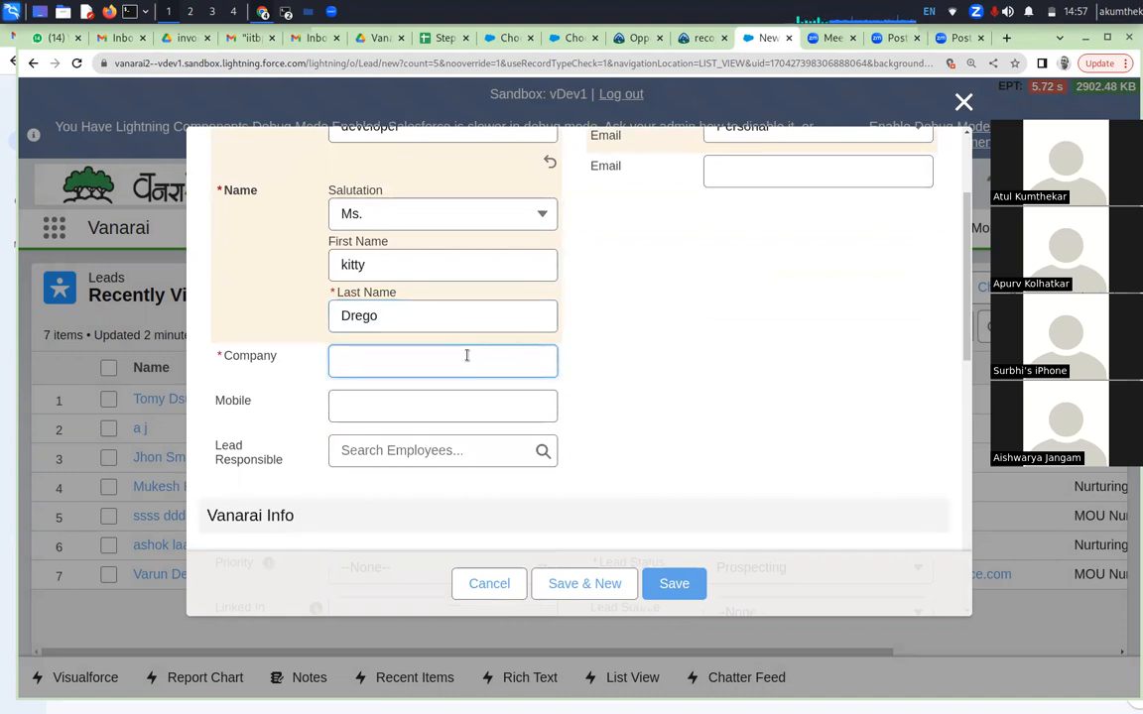
pyautogui.write('Tetra pack')
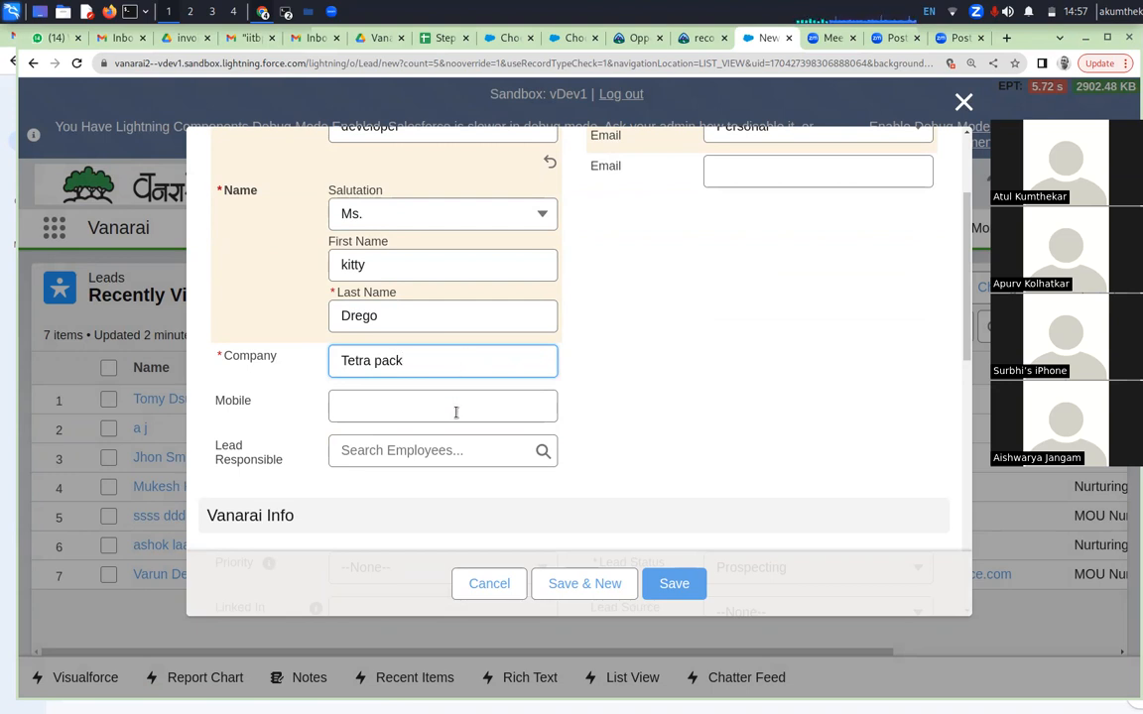
pyautogui.click(455, 403)
# Review the Lead Status options, keep Prospecting, and save the new lead
pyautogui.scroll(3, 812, 412)
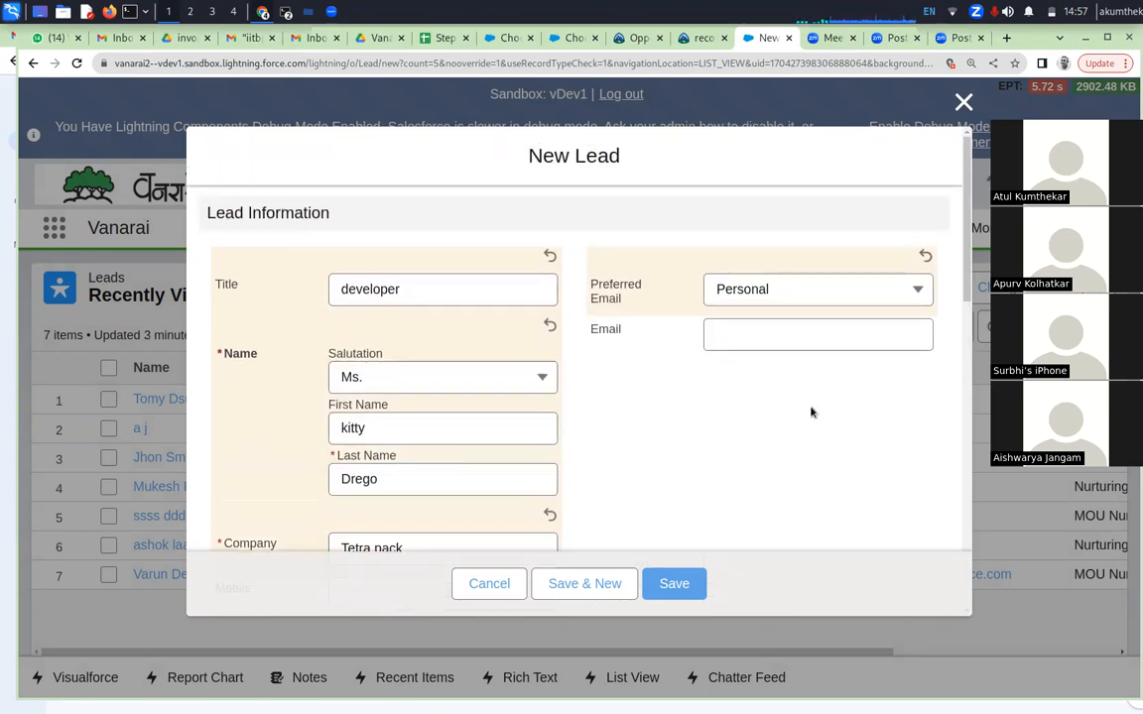
pyautogui.scroll(-5, 812, 411)
pyautogui.scroll(-3, 811, 411)
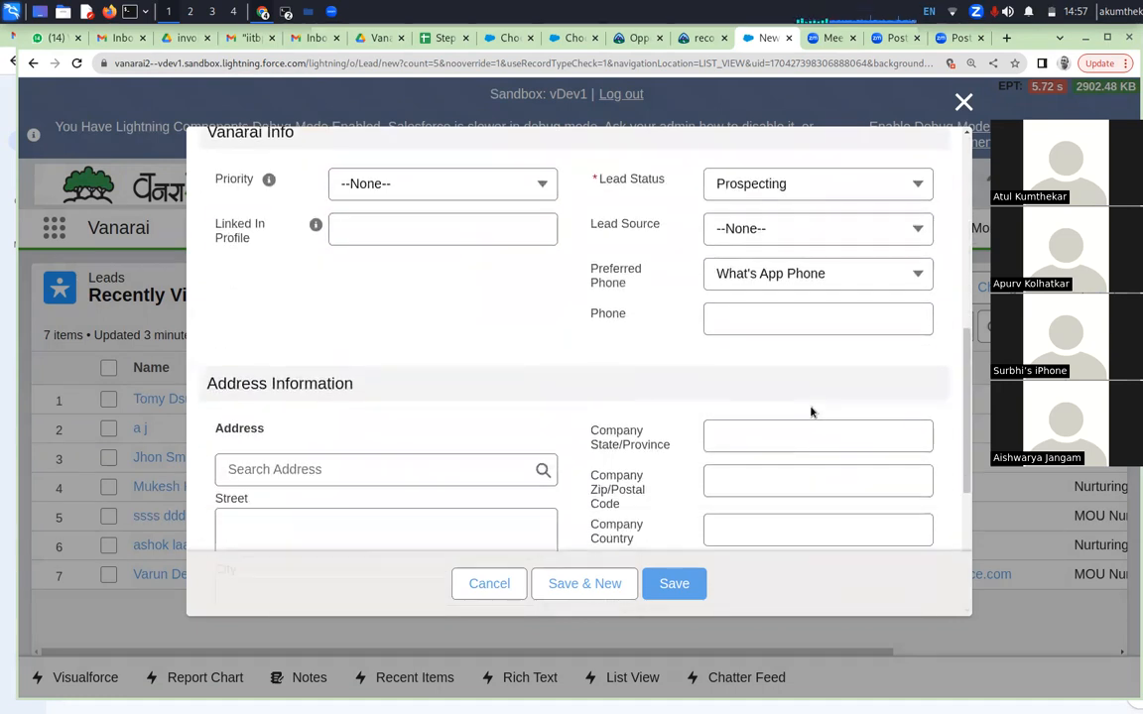
pyautogui.click(823, 183)
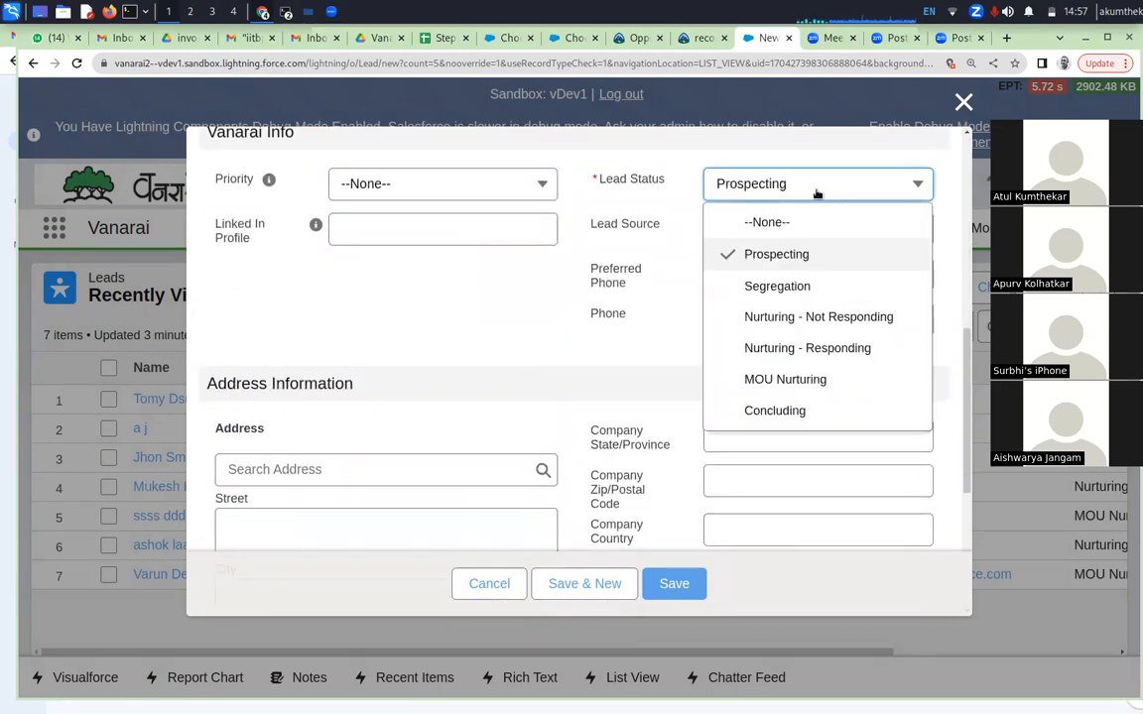
pyautogui.click(779, 258)
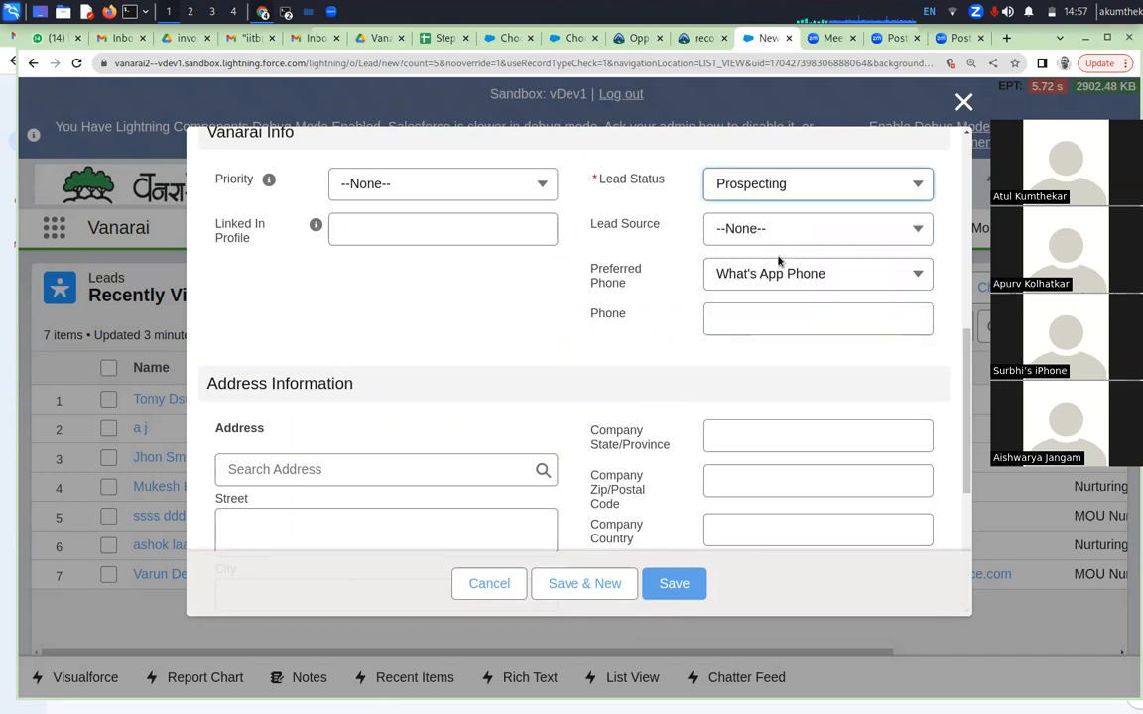
pyautogui.click(801, 192)
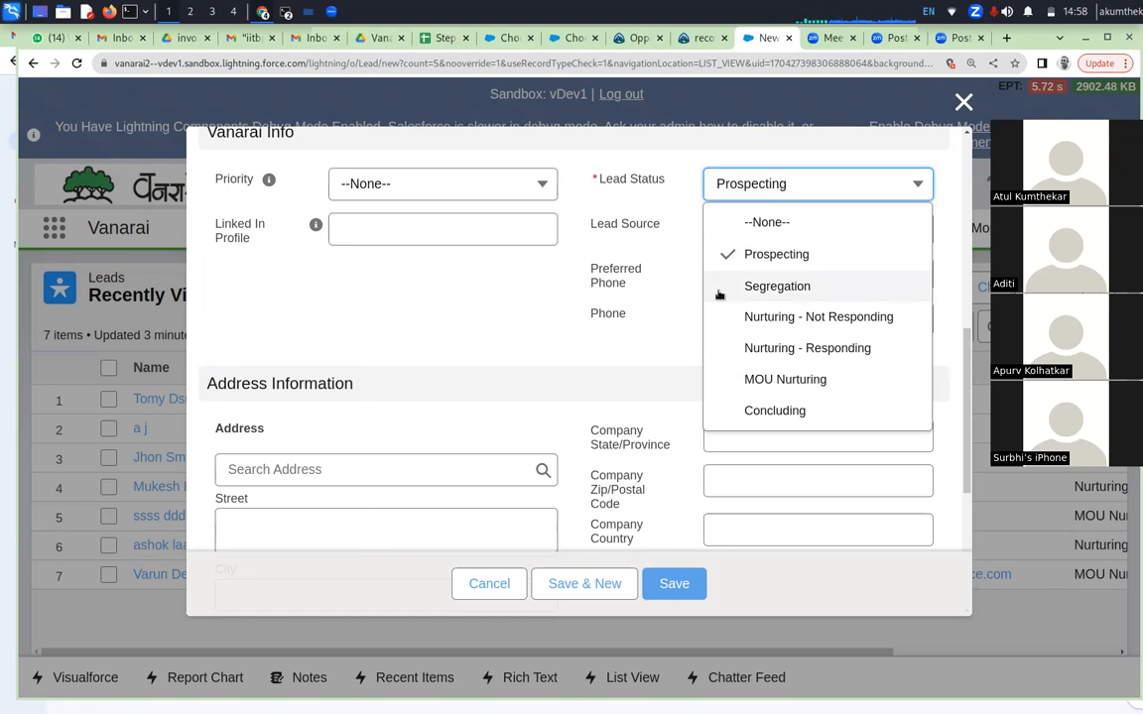
pyautogui.click(636, 393)
pyautogui.scroll(-5, 636, 393)
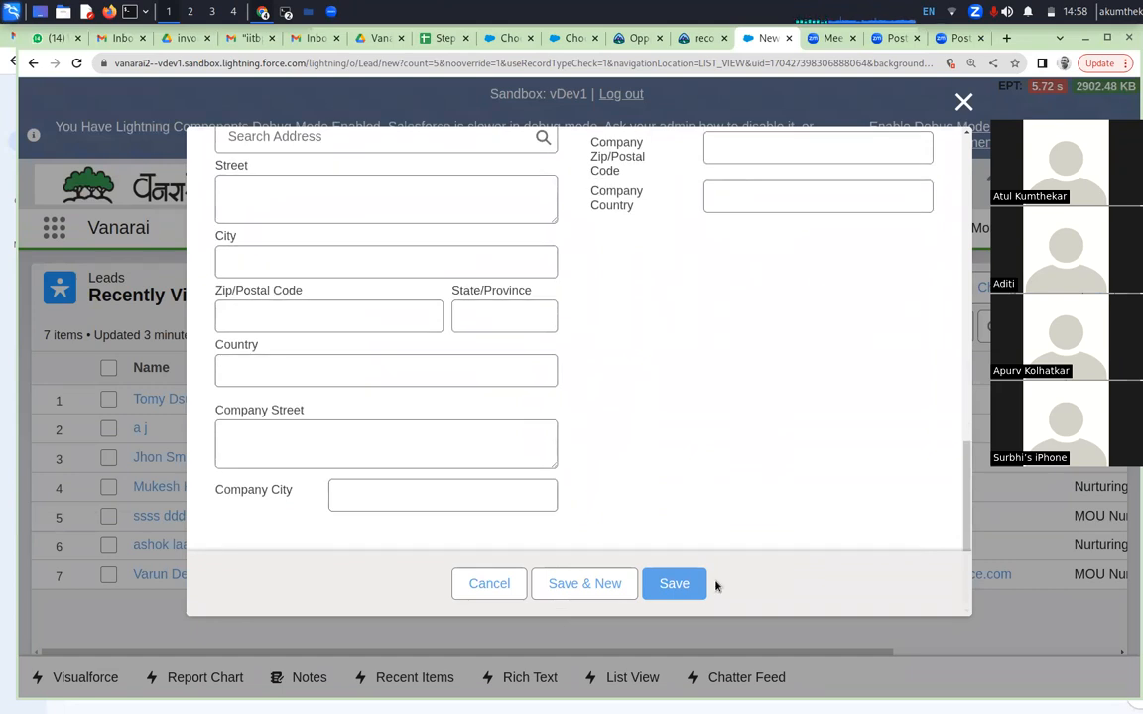
pyautogui.click(679, 583)
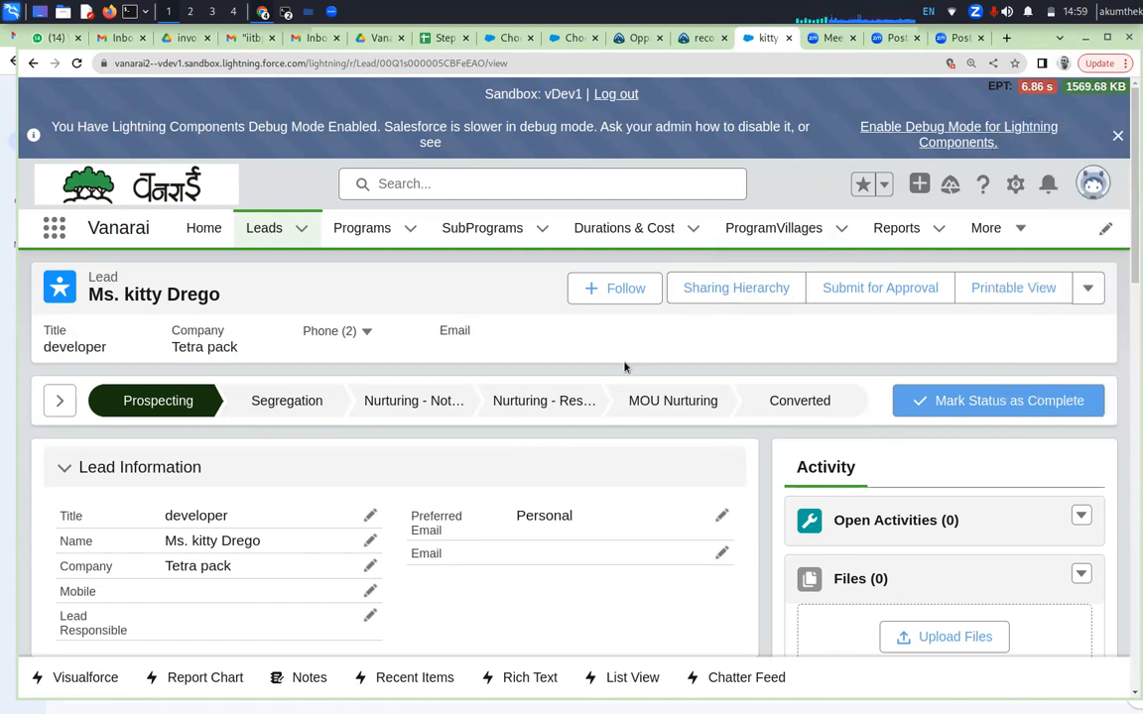
# Review the saved lead, select the Segregation stage in its status path, and expand that stage's key fields
pyautogui.scroll(-2, 608, 468)
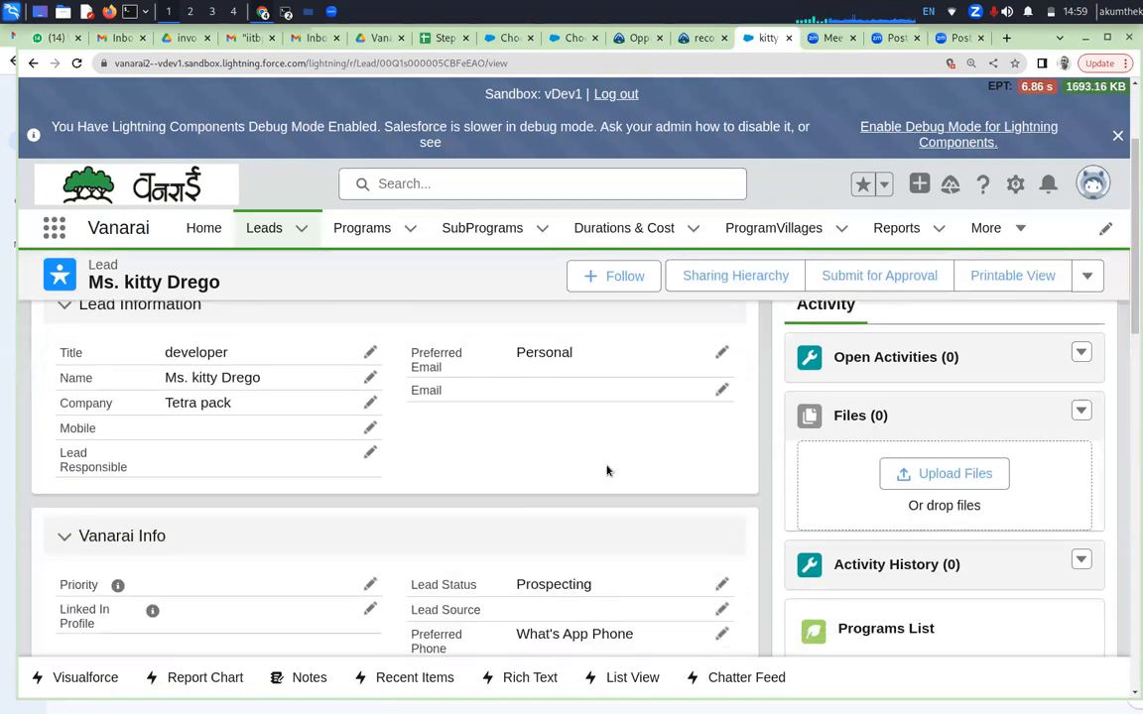
pyautogui.scroll(-1, 608, 468)
pyautogui.scroll(-3, 608, 469)
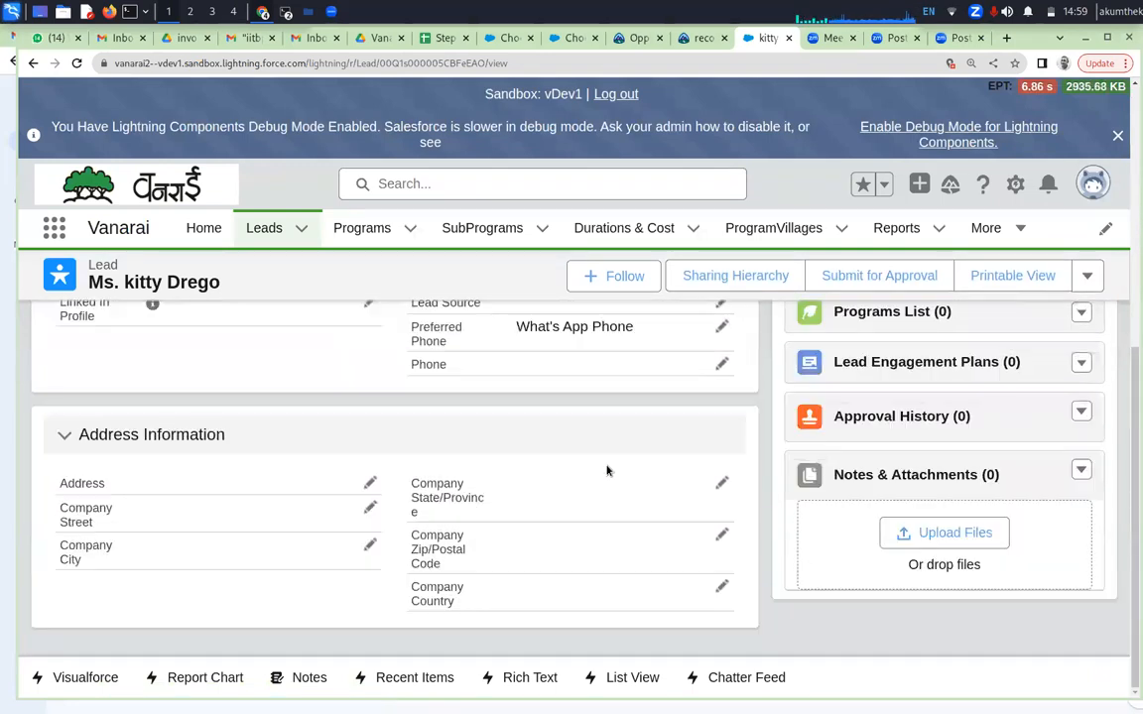
pyautogui.scroll(5, 608, 471)
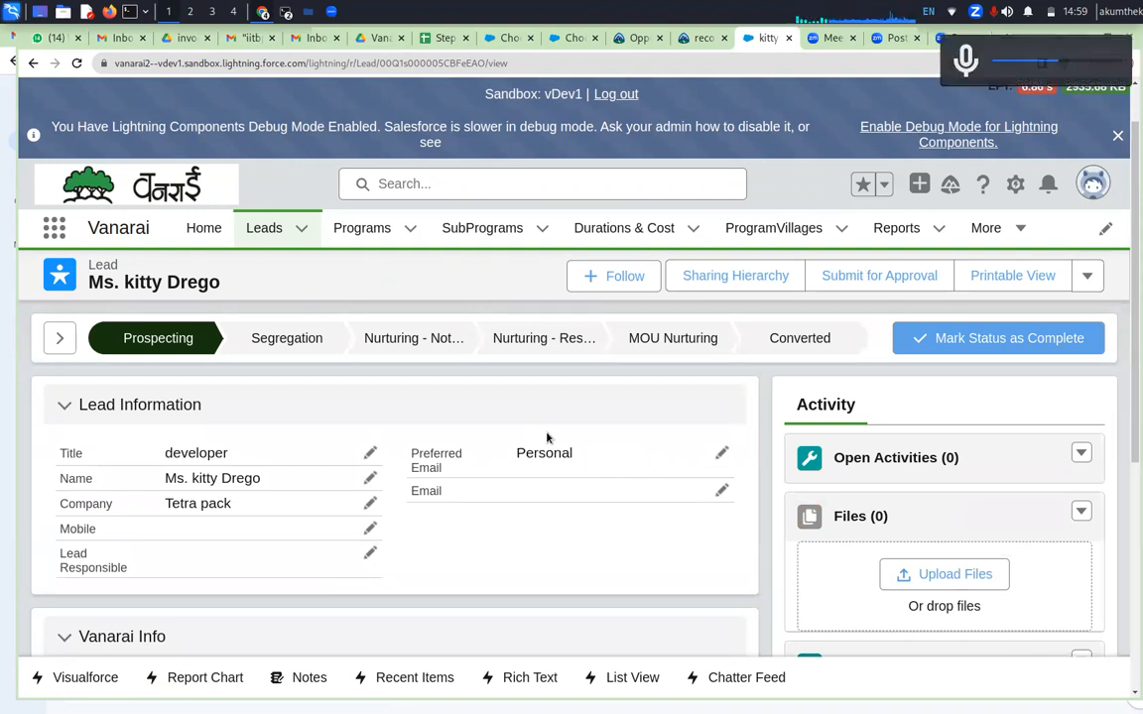
pyautogui.click(285, 340)
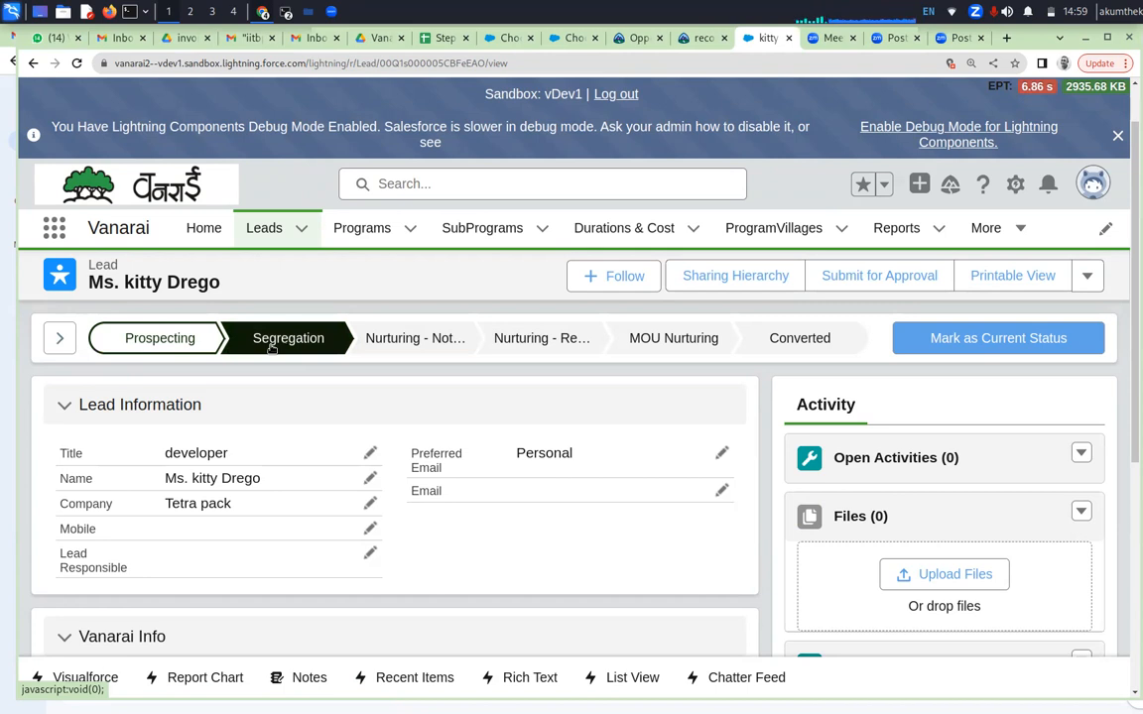
pyautogui.click(58, 339)
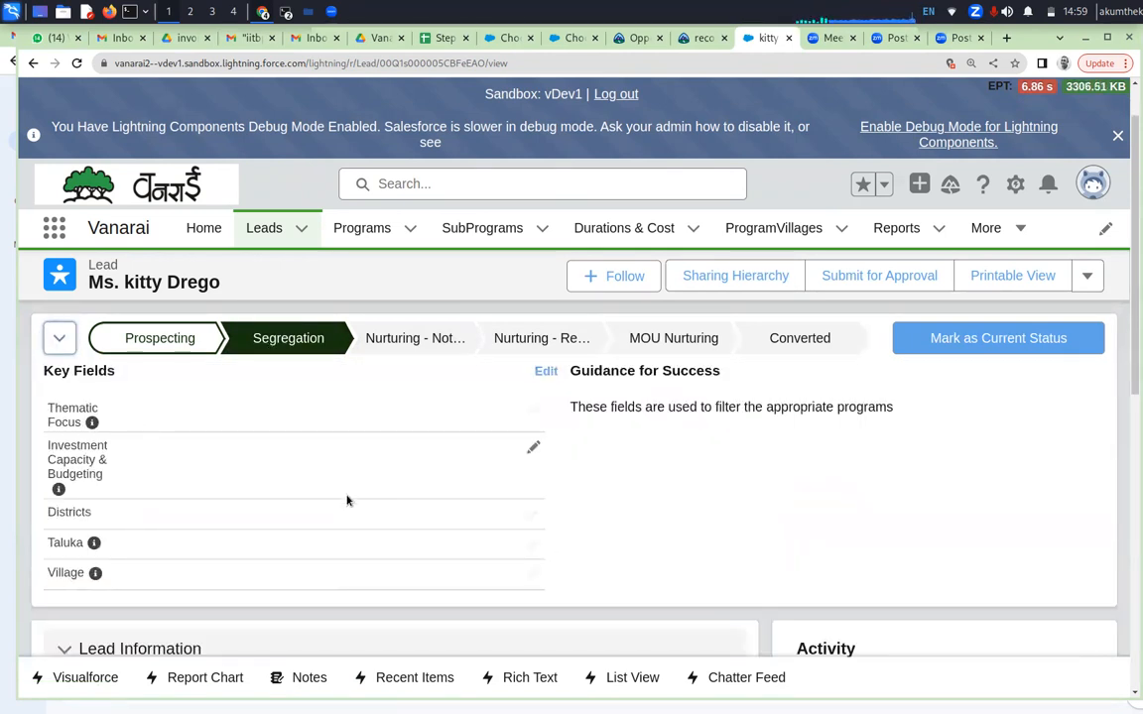
pyautogui.scroll(-1, 362, 511)
pyautogui.scroll(1, 362, 511)
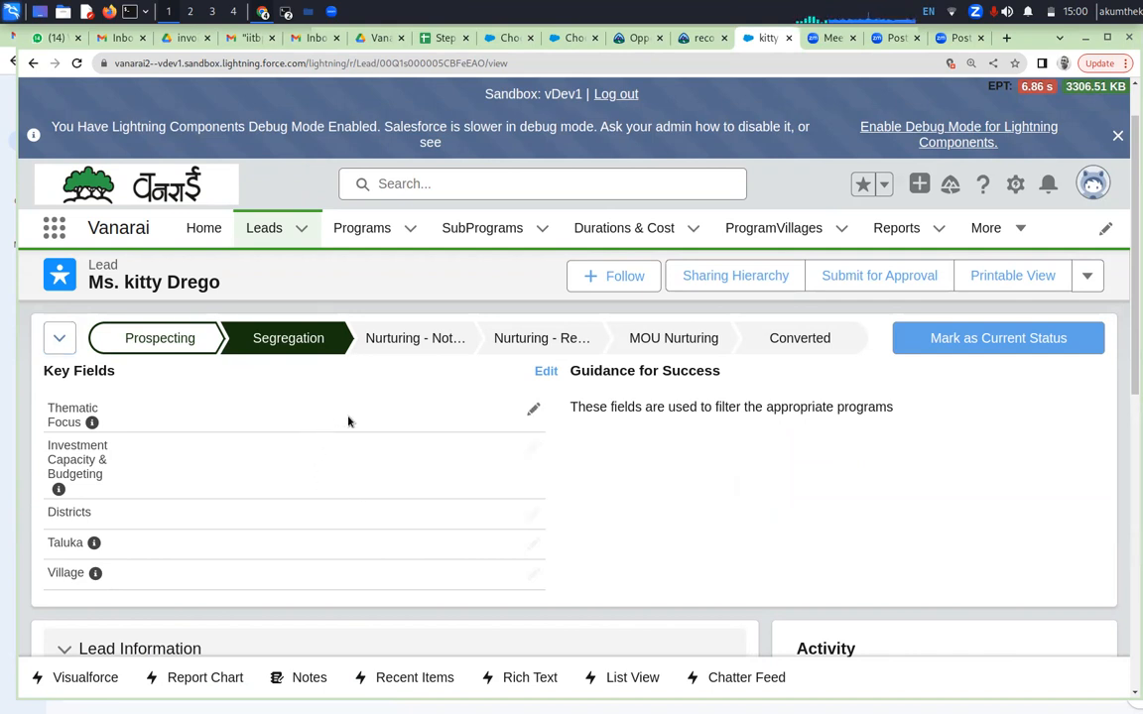
# Add Soil & Water Conservation, Health & Sanitation and Education & Empowerment to the lead's Thematic Focus
pyautogui.click(532, 411)
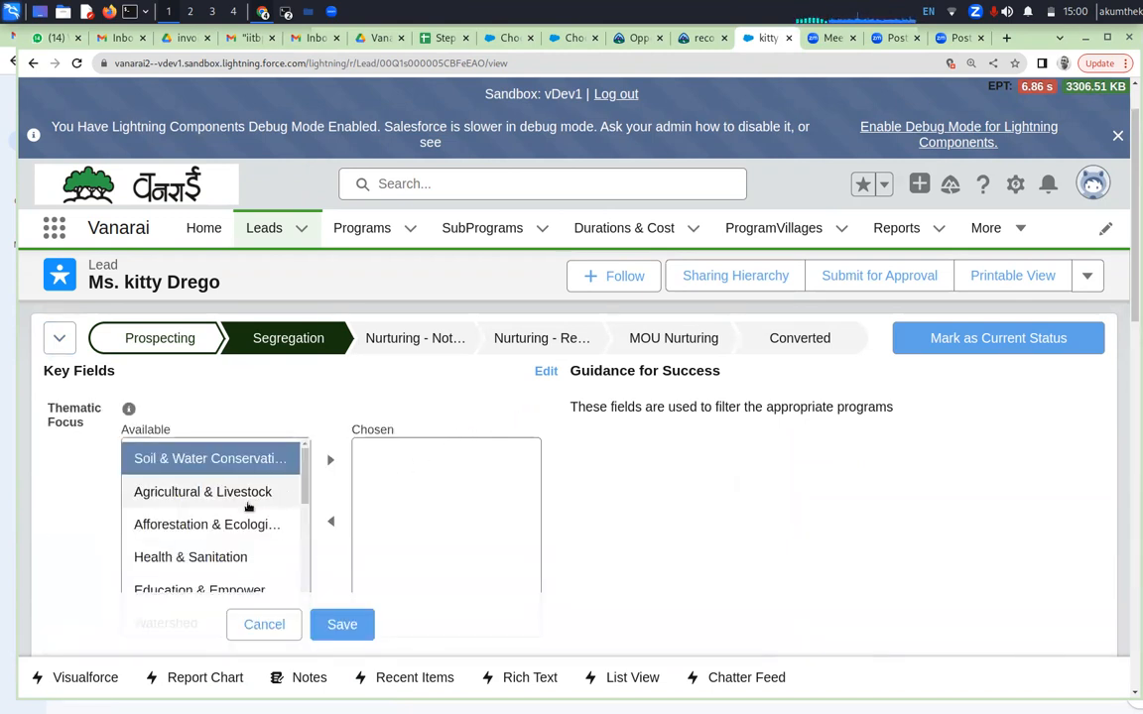
pyautogui.click(331, 462)
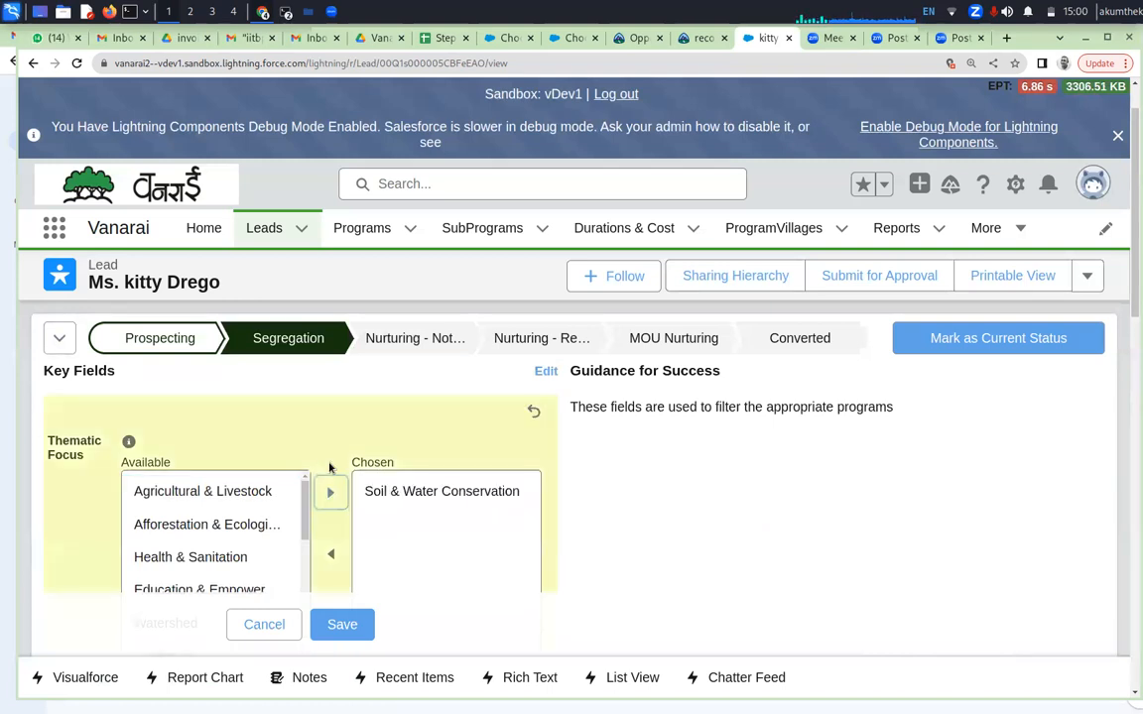
pyautogui.scroll(-1, 306, 499)
pyautogui.click(298, 510)
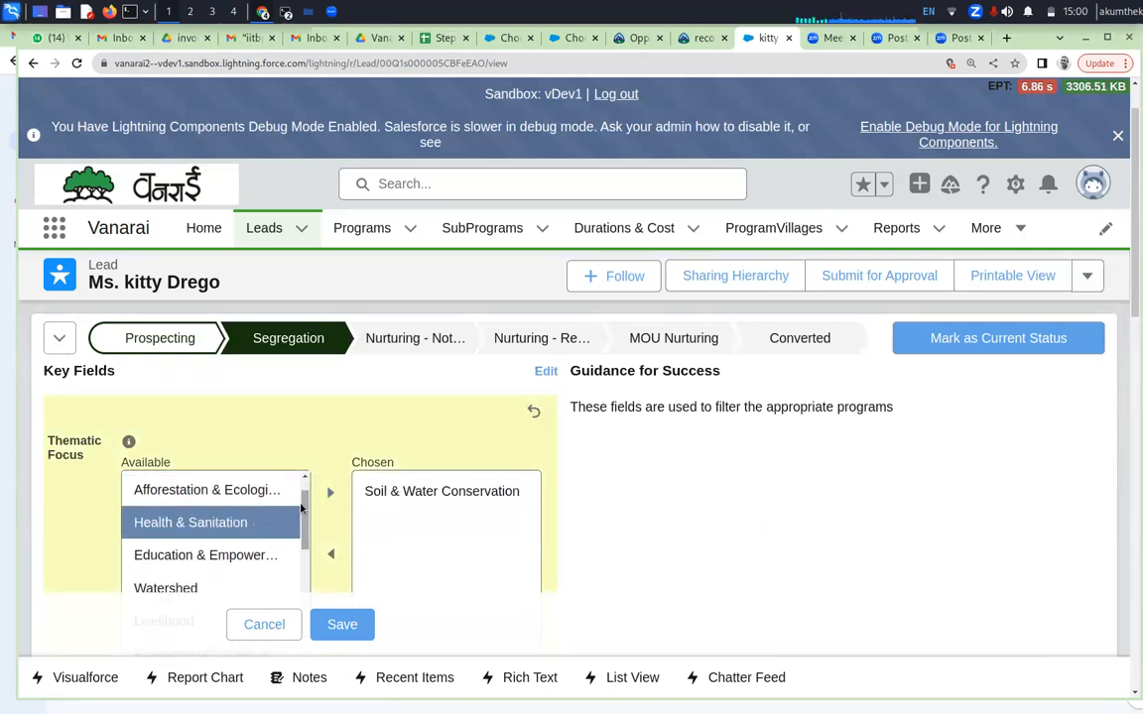
pyautogui.click(330, 492)
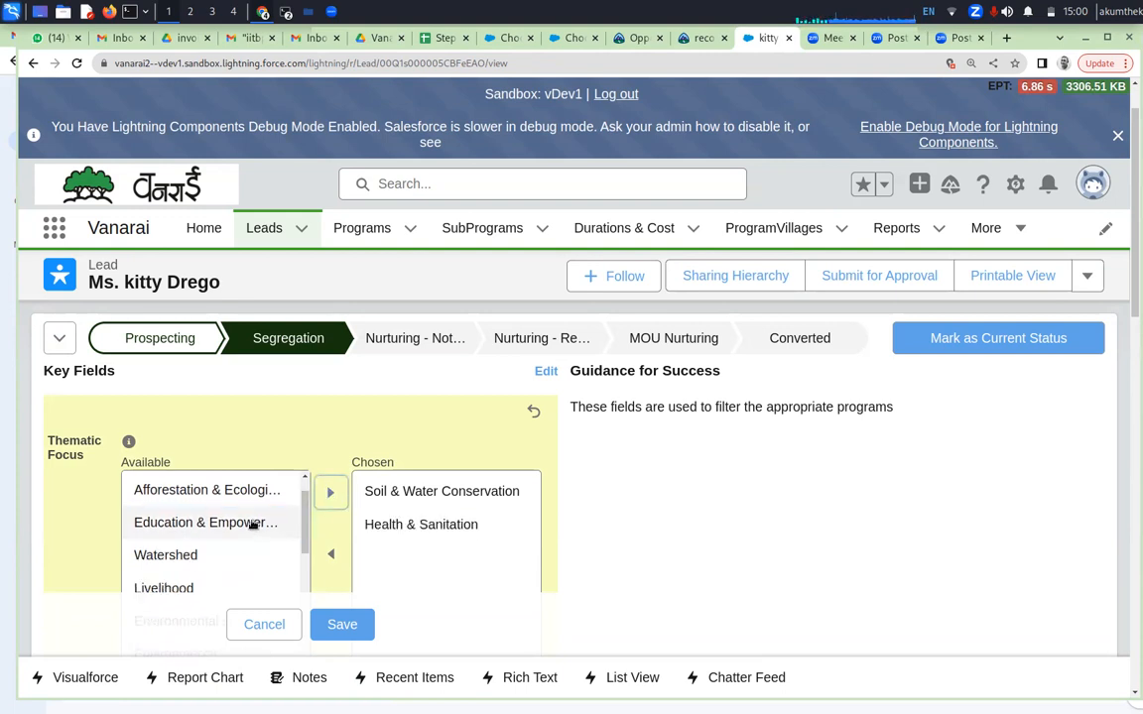
pyautogui.click(235, 522)
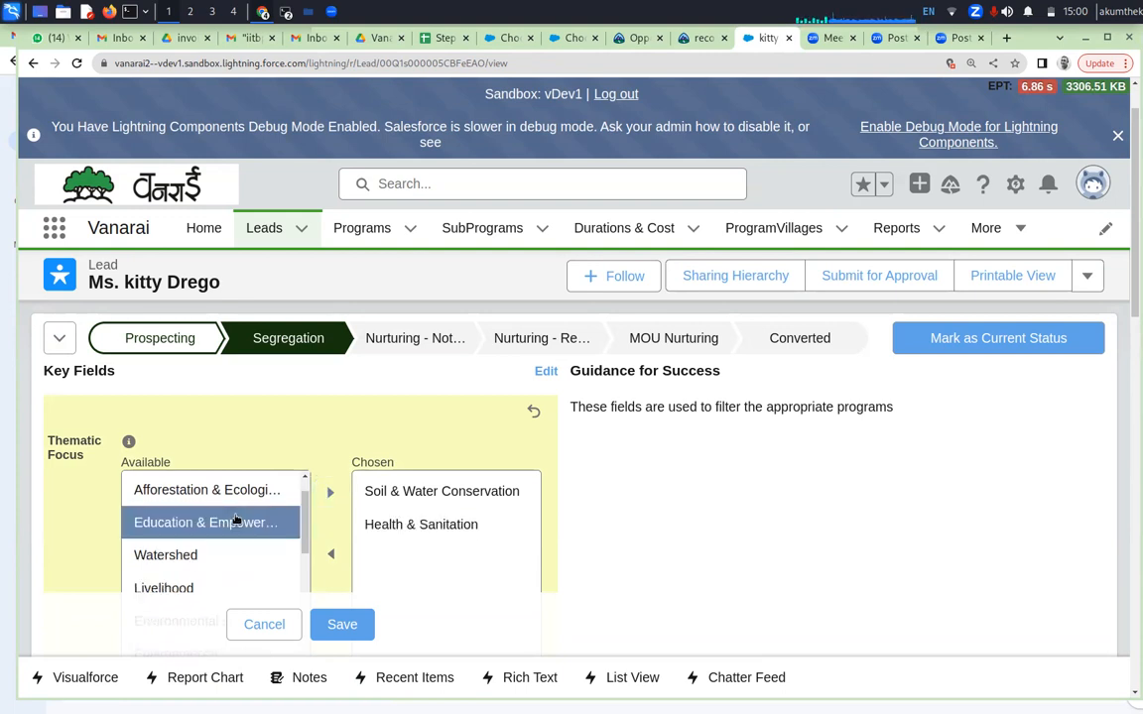
pyautogui.click(331, 493)
pyautogui.scroll(-1, 625, 517)
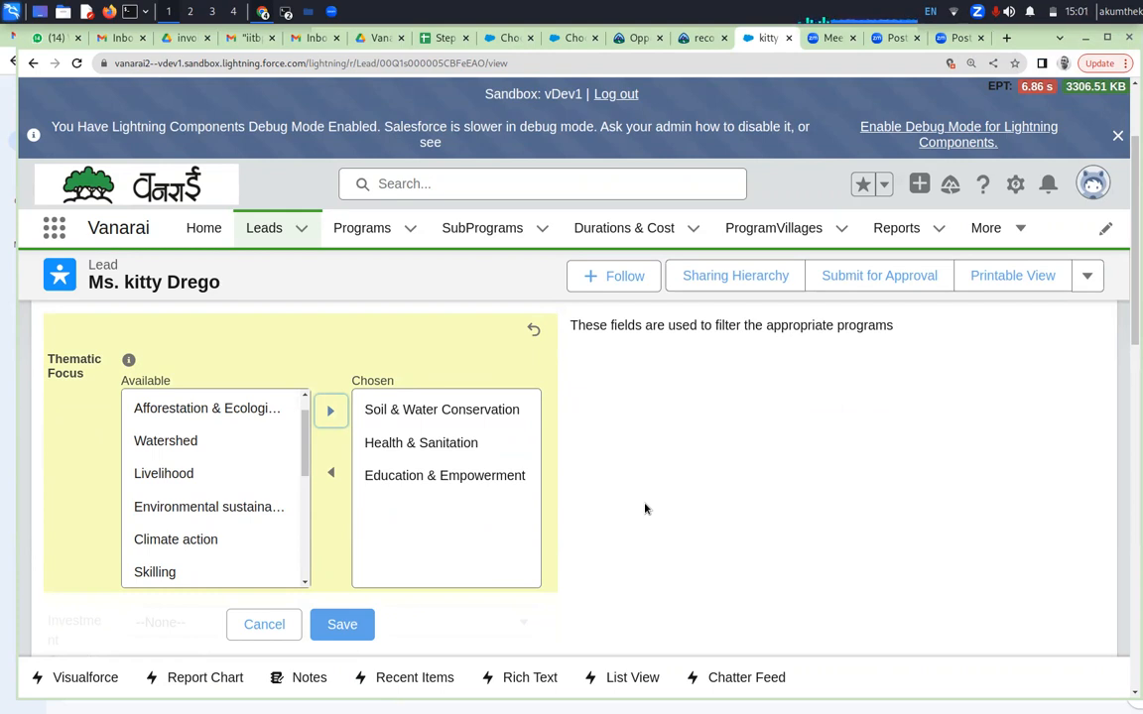
pyautogui.scroll(-3, 645, 509)
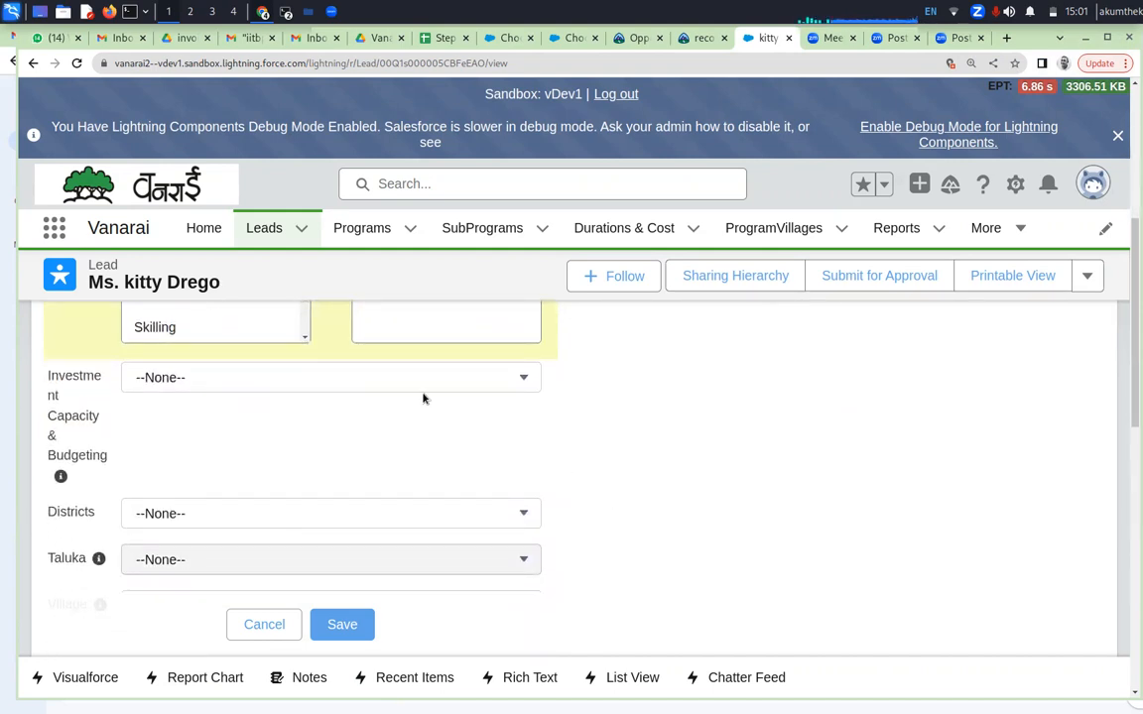
# Set the lead's Investment Capacity & Budgeting to 1 - 5 Lac and check it alongside the chosen Thematic Focus entries
pyautogui.click(410, 373)
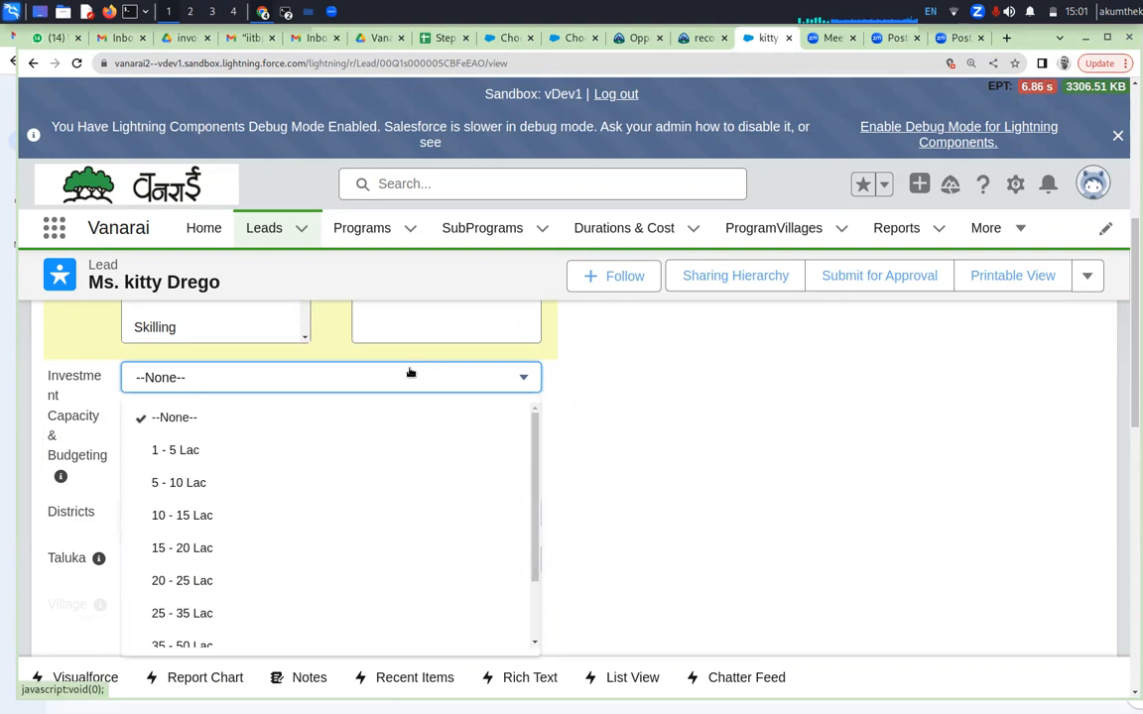
pyautogui.click(200, 456)
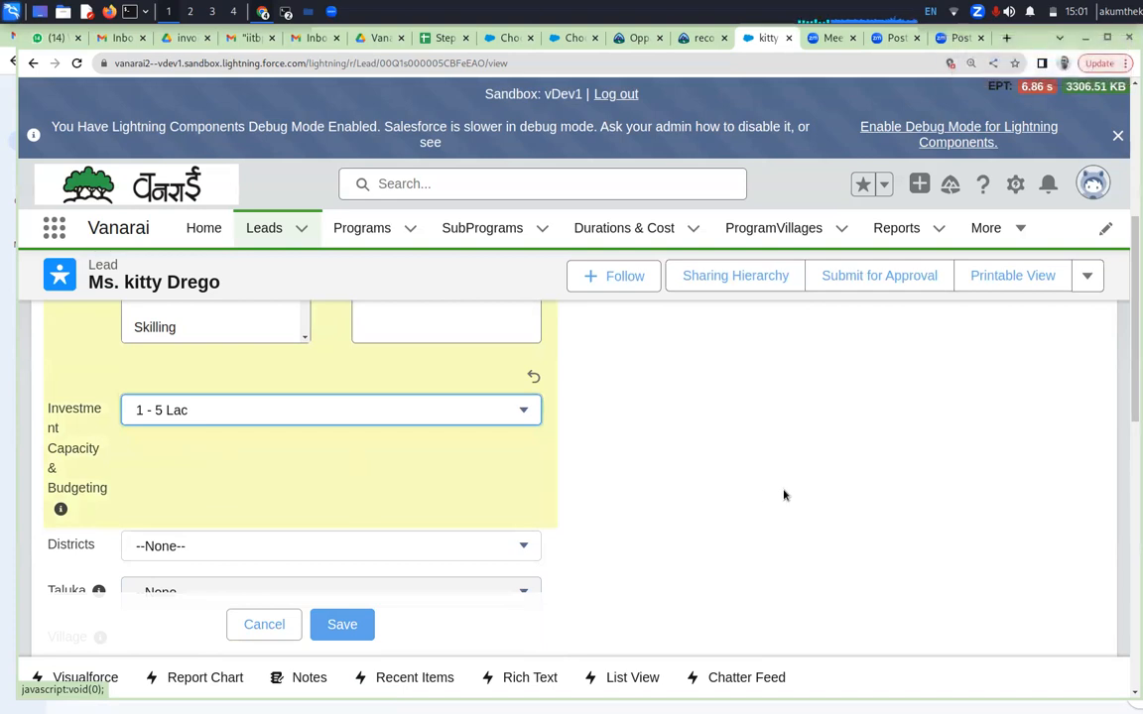
pyautogui.scroll(3, 784, 494)
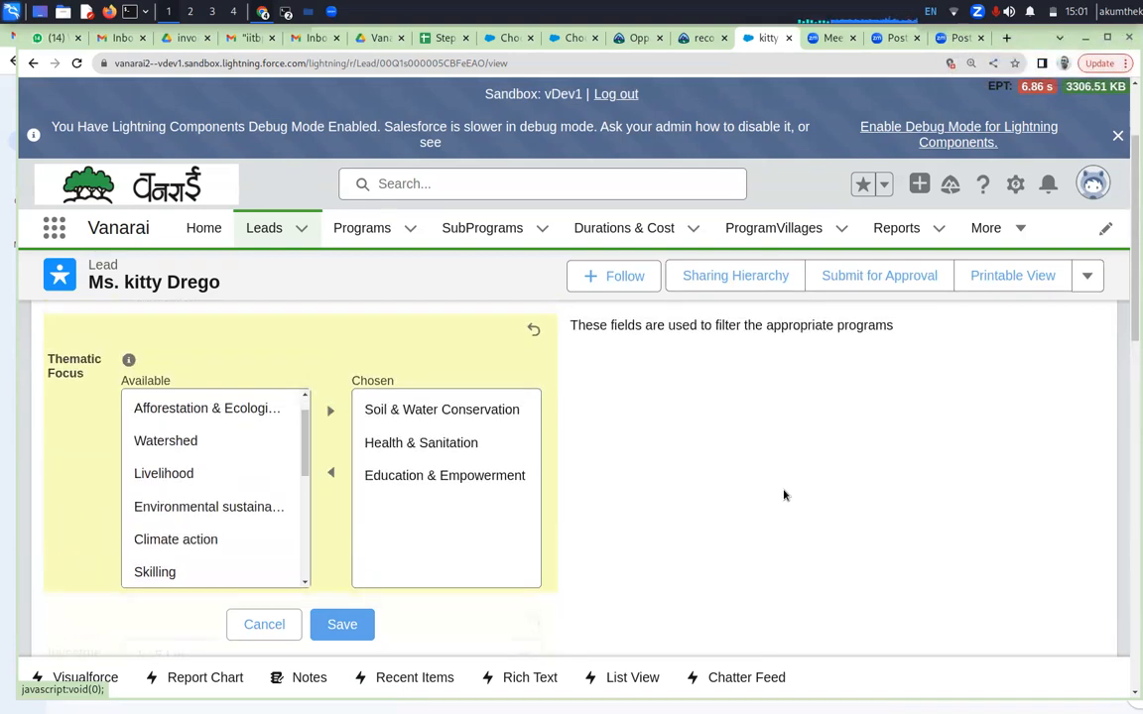
pyautogui.scroll(-2, 783, 494)
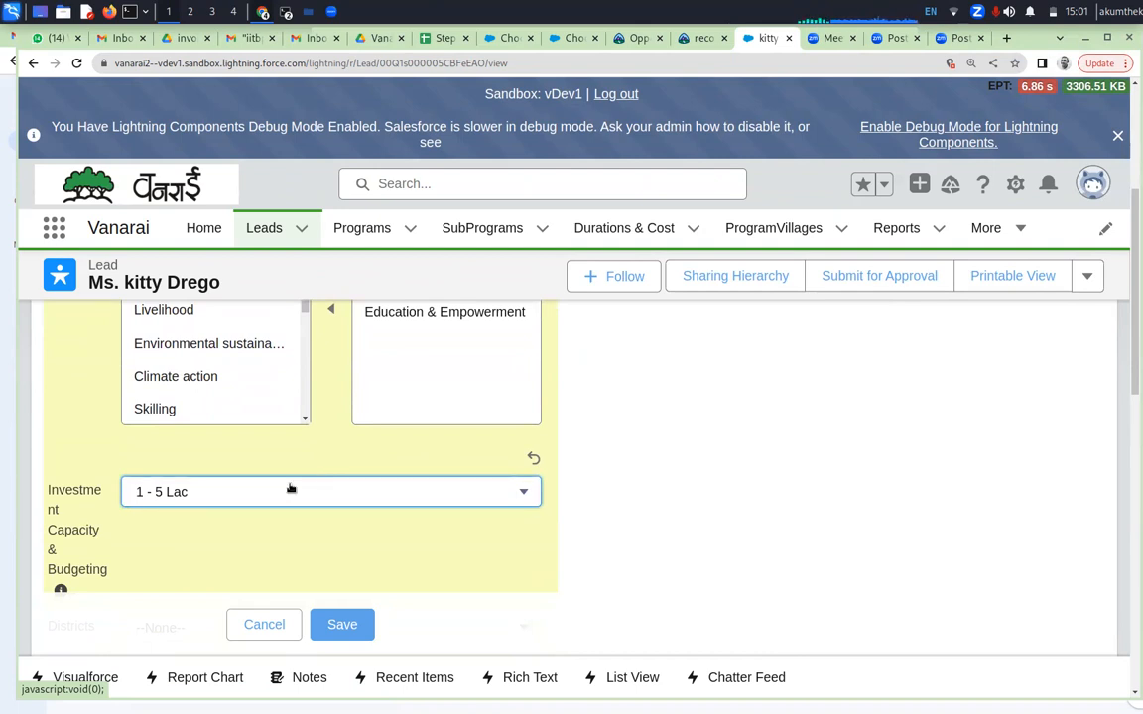
pyautogui.scroll(2, 690, 442)
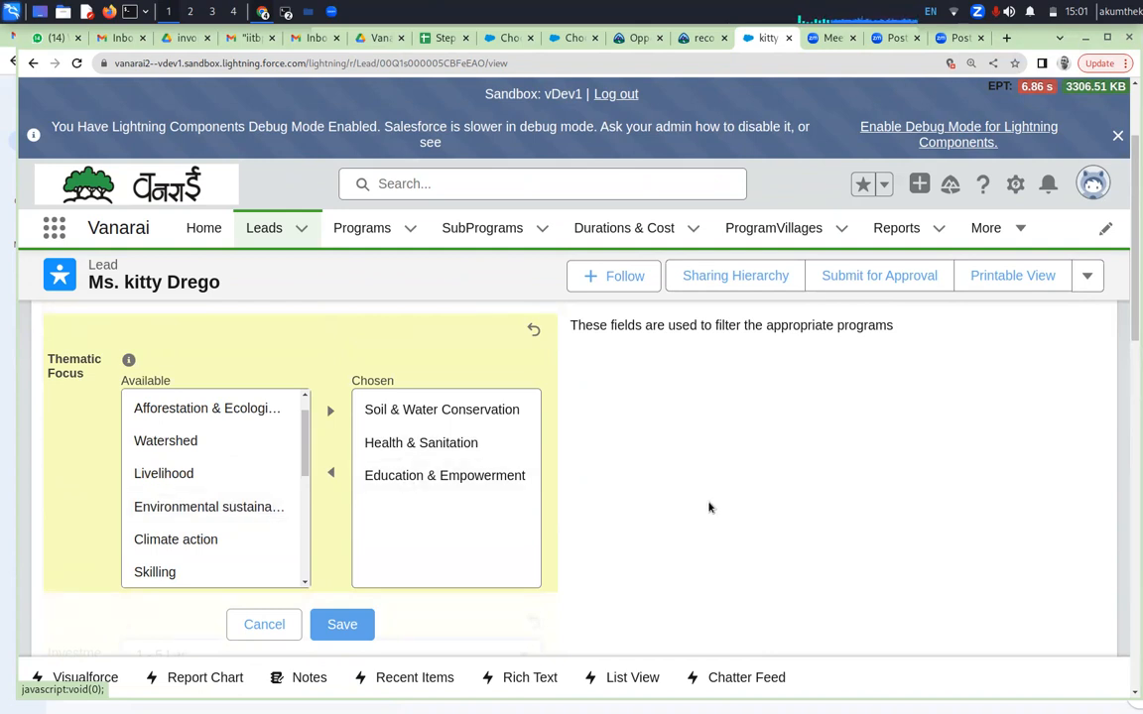
pyautogui.scroll(-2, 561, 577)
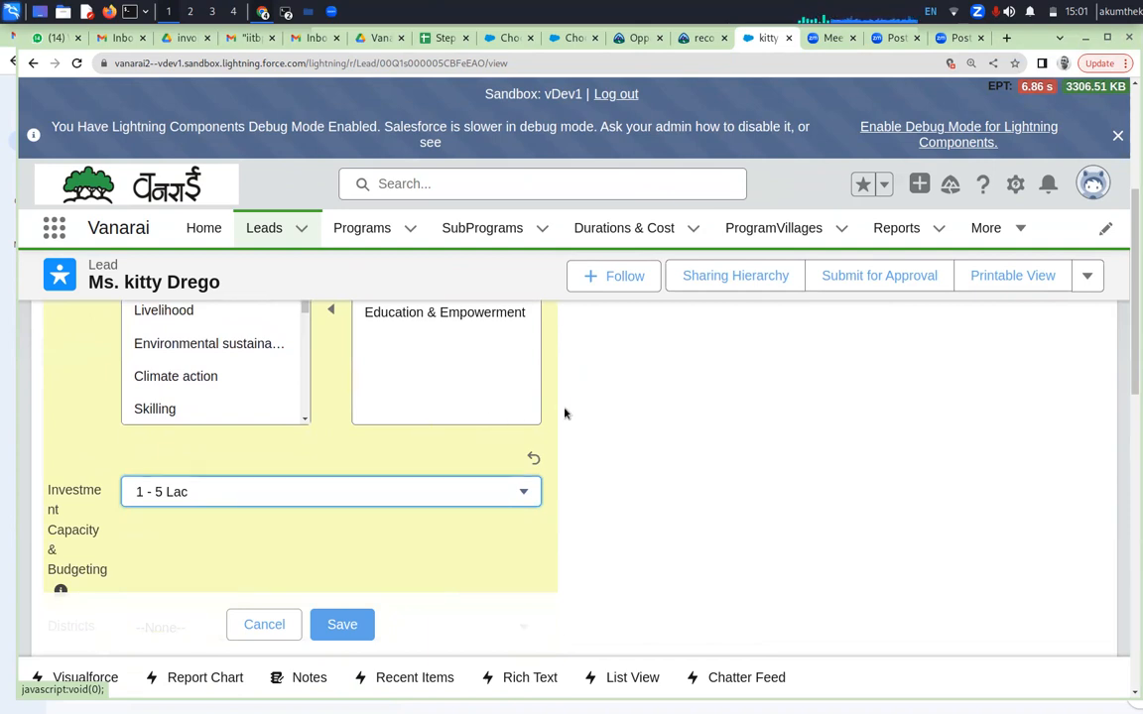
pyautogui.scroll(1, 568, 416)
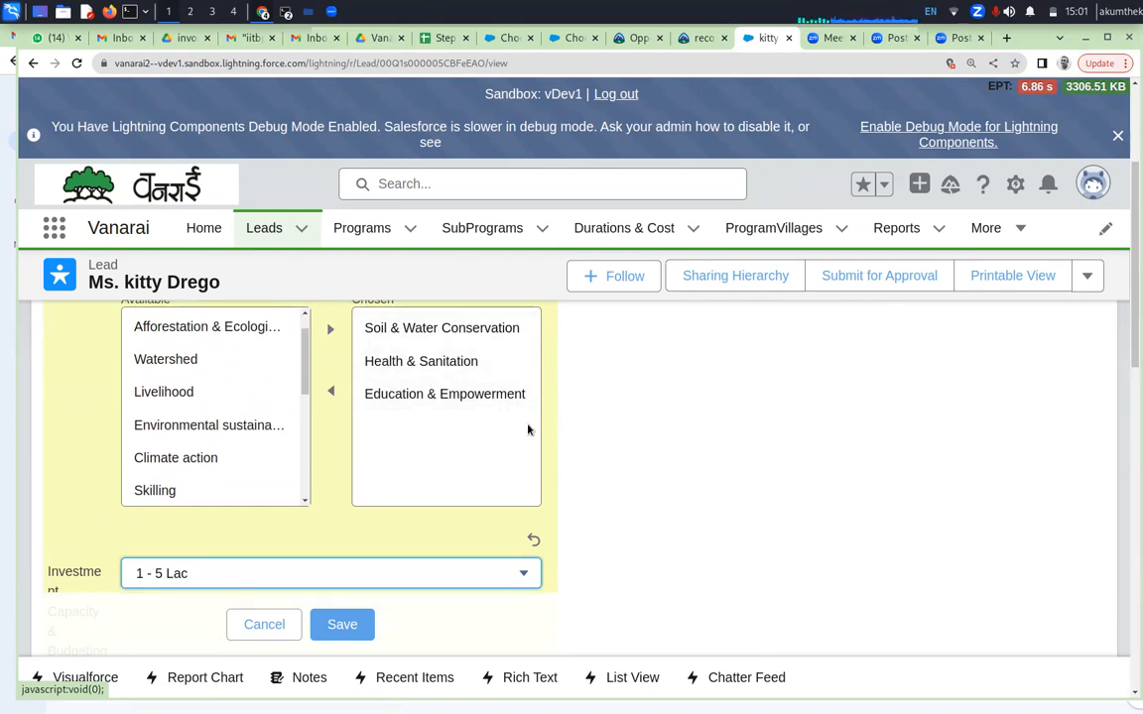
pyautogui.scroll(-1, 657, 455)
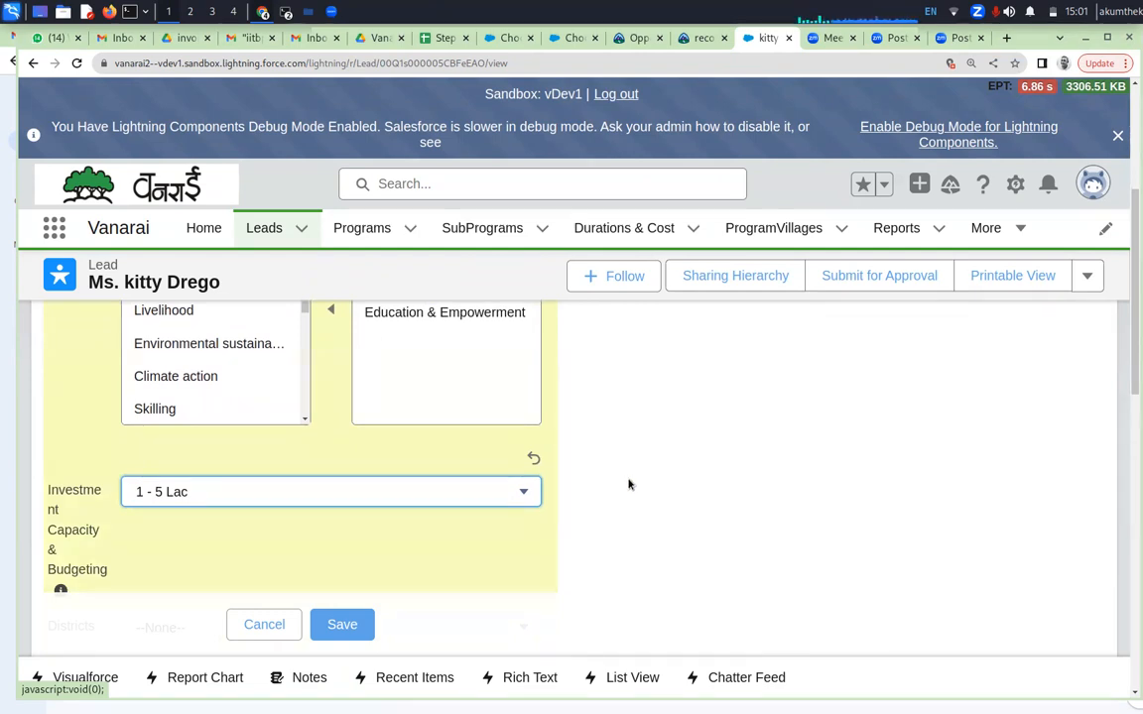
# Set the lead's Districts field to Aurangabad, leave Taluka and Village empty, and save the Segregation key fields
pyautogui.scroll(-1, 629, 485)
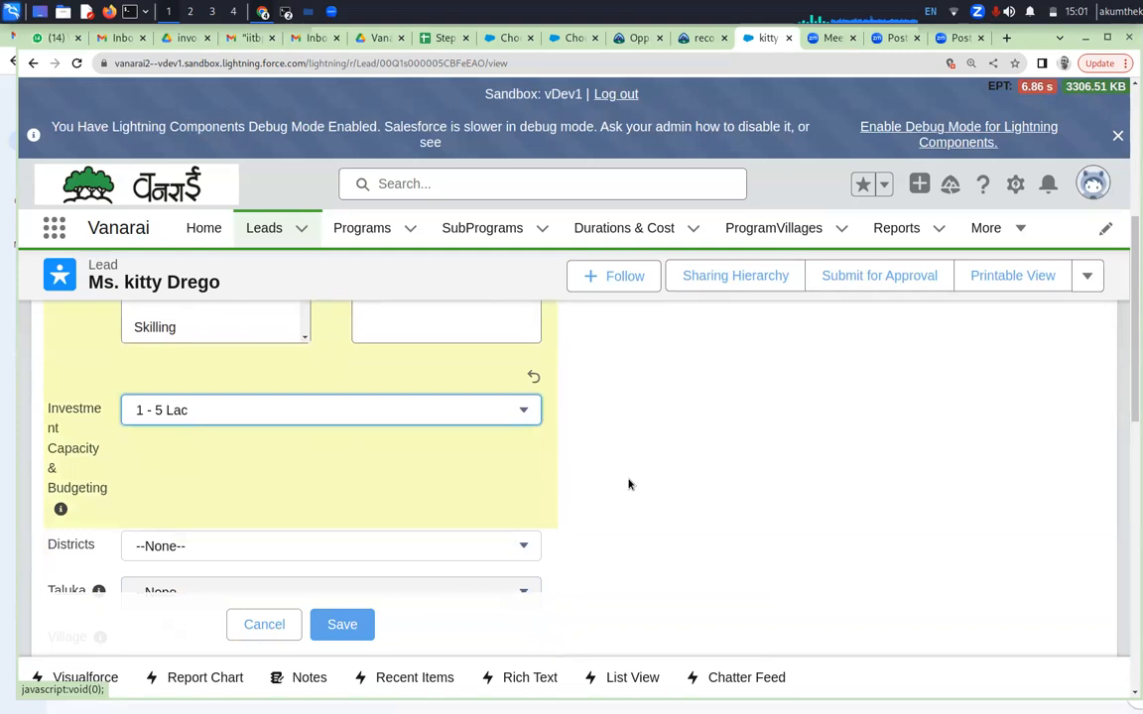
pyautogui.scroll(-1, 630, 484)
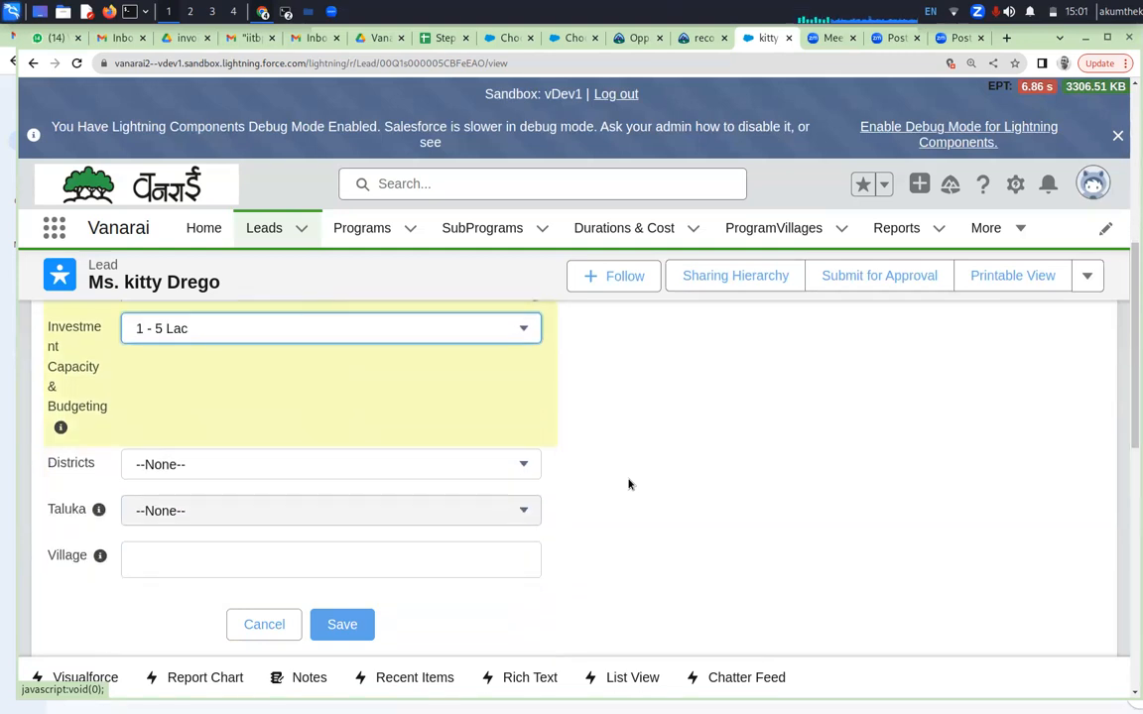
pyautogui.click(523, 468)
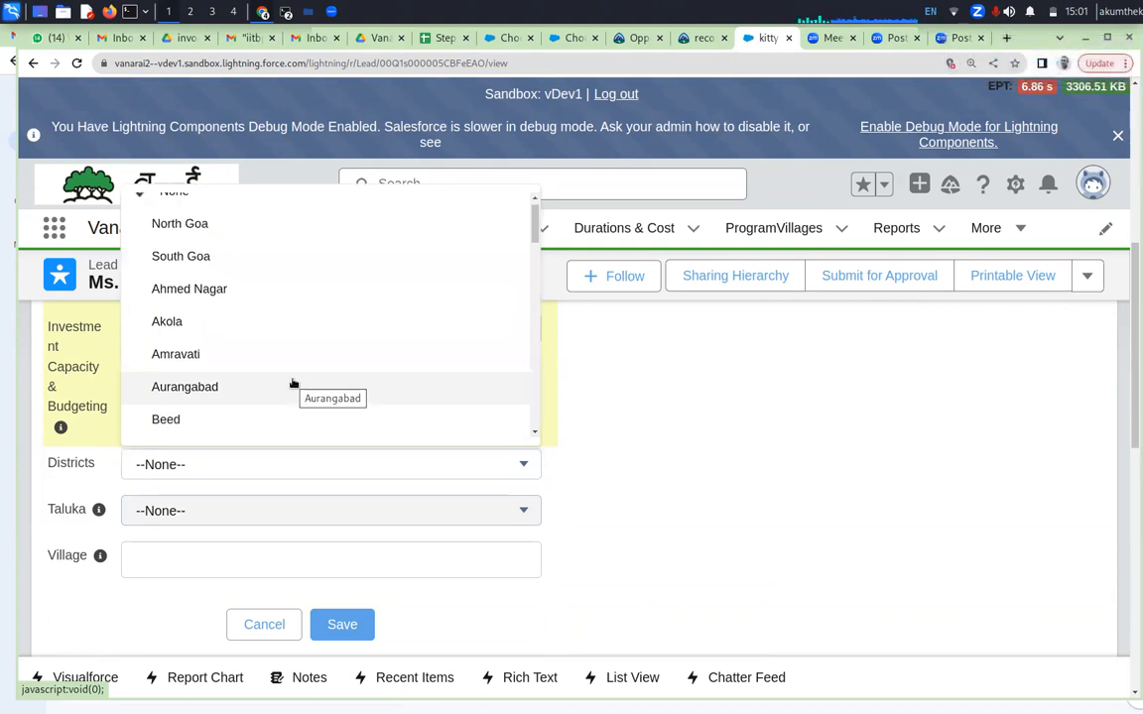
pyautogui.click(212, 388)
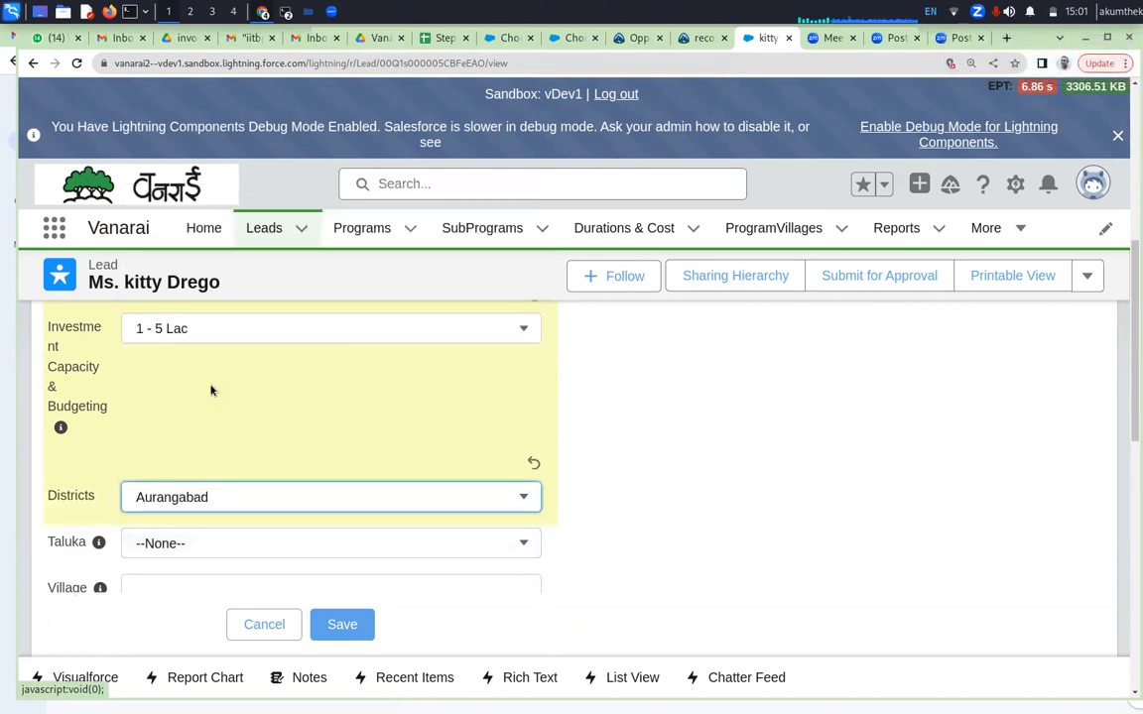
pyautogui.scroll(-1, 808, 521)
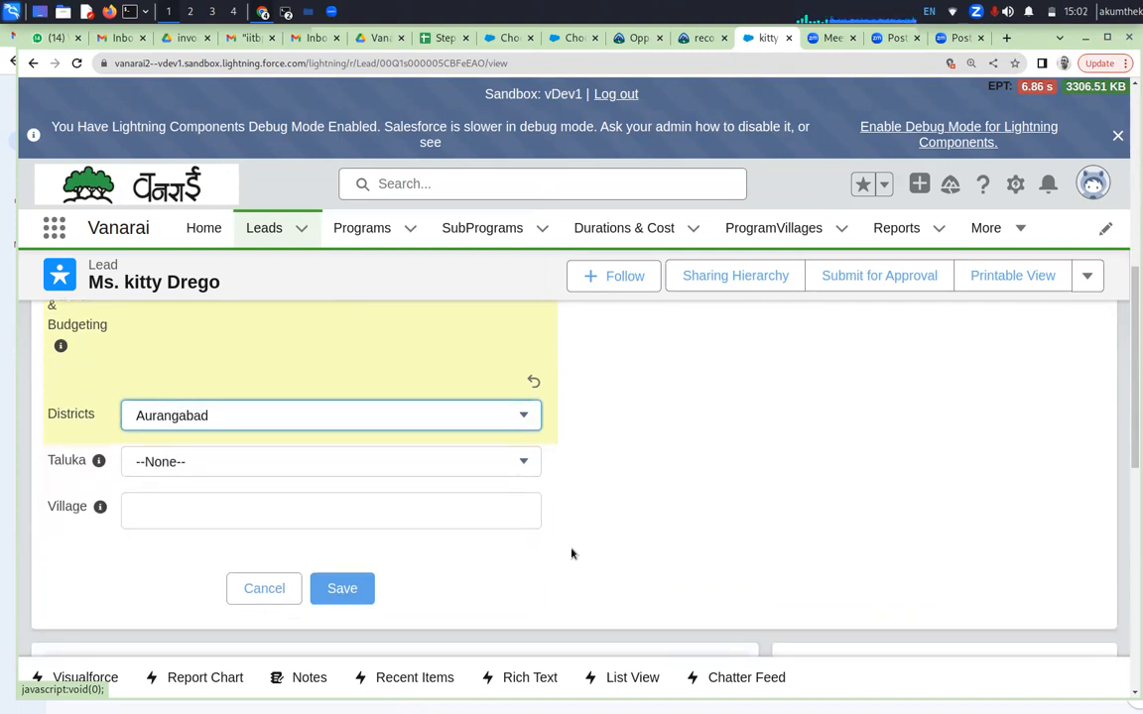
pyautogui.scroll(3, 862, 500)
pyautogui.scroll(-5, 863, 500)
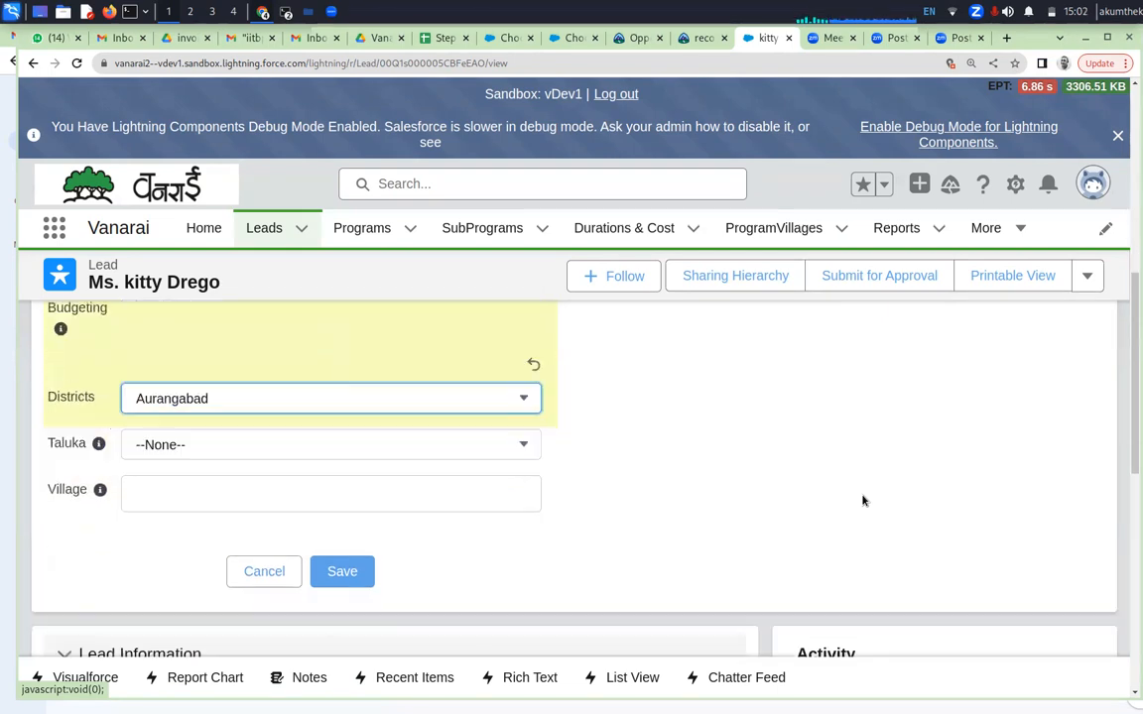
pyautogui.click(341, 429)
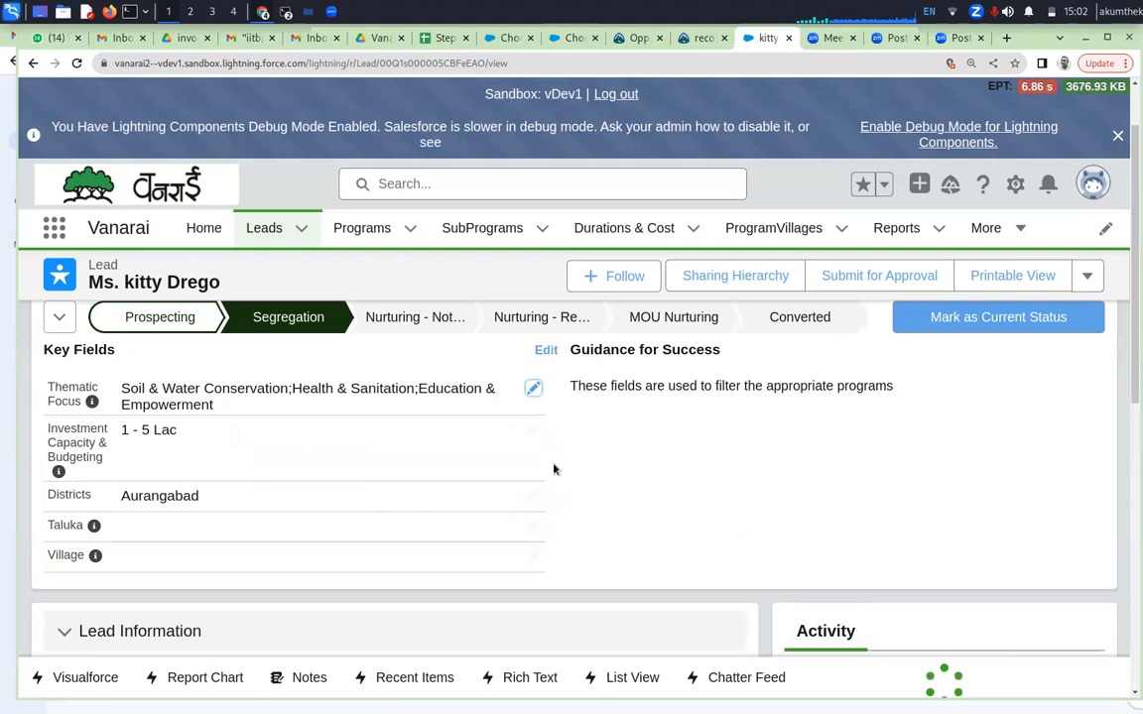
# Edit the lead's Vanarai Info details and set Priority to Warm
pyautogui.scroll(-2, 572, 469)
pyautogui.scroll(-3, 573, 472)
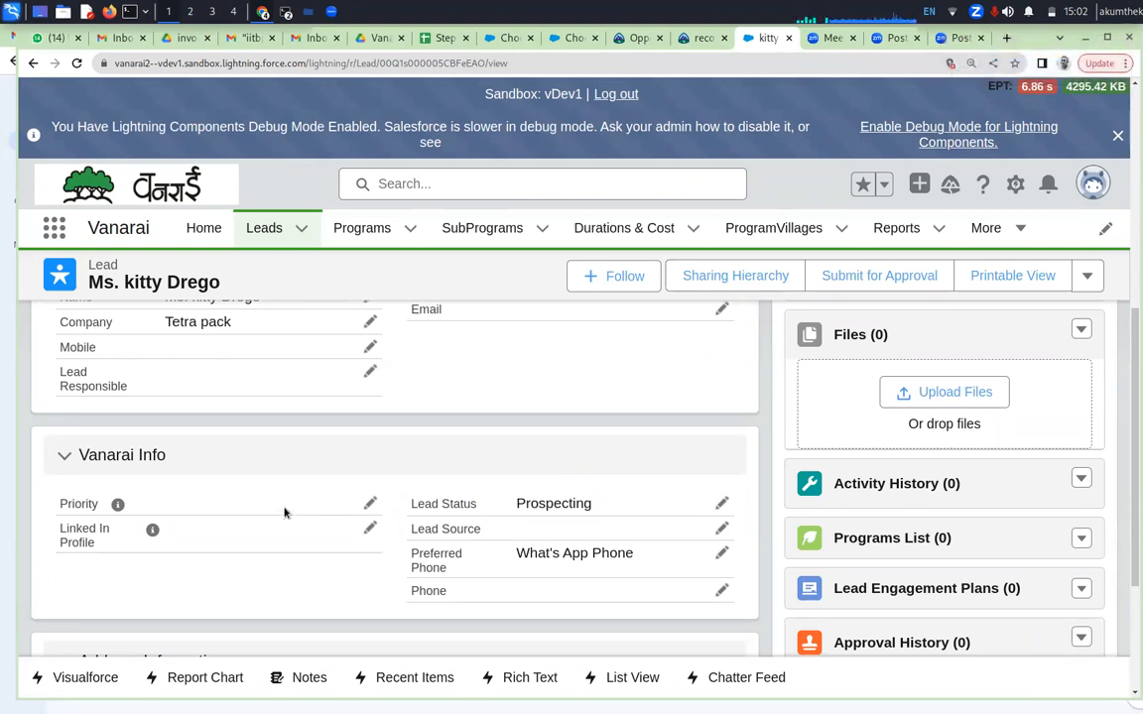
pyautogui.click(369, 503)
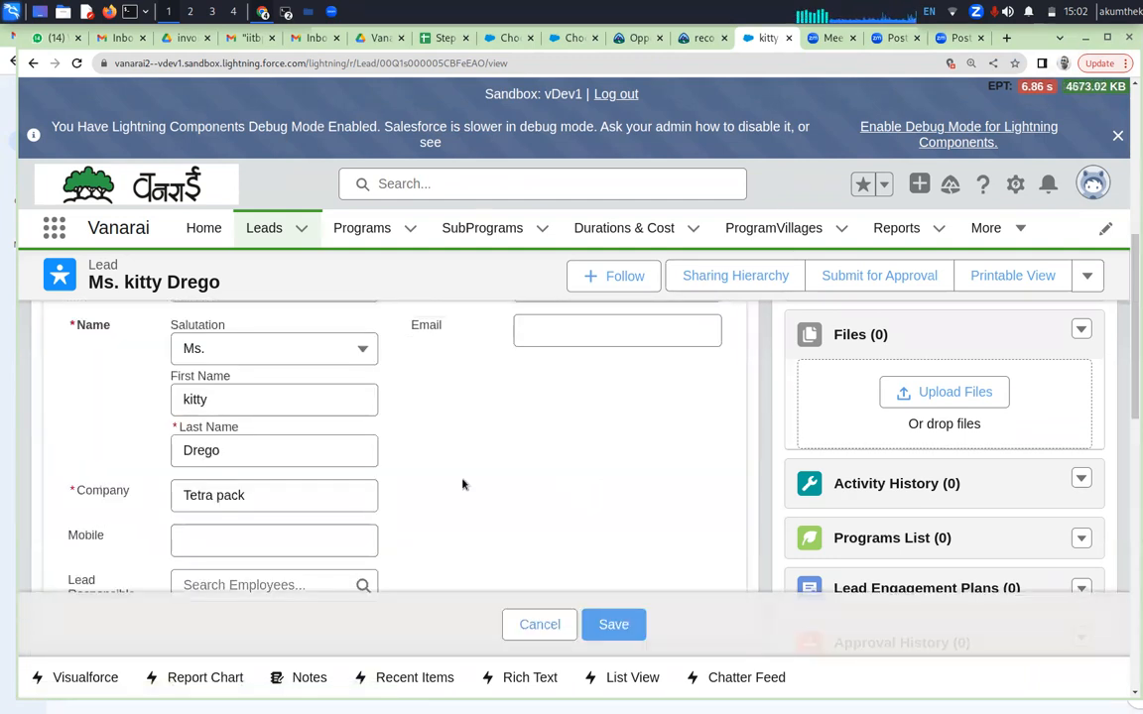
pyautogui.scroll(-2, 462, 483)
pyautogui.scroll(-2, 463, 483)
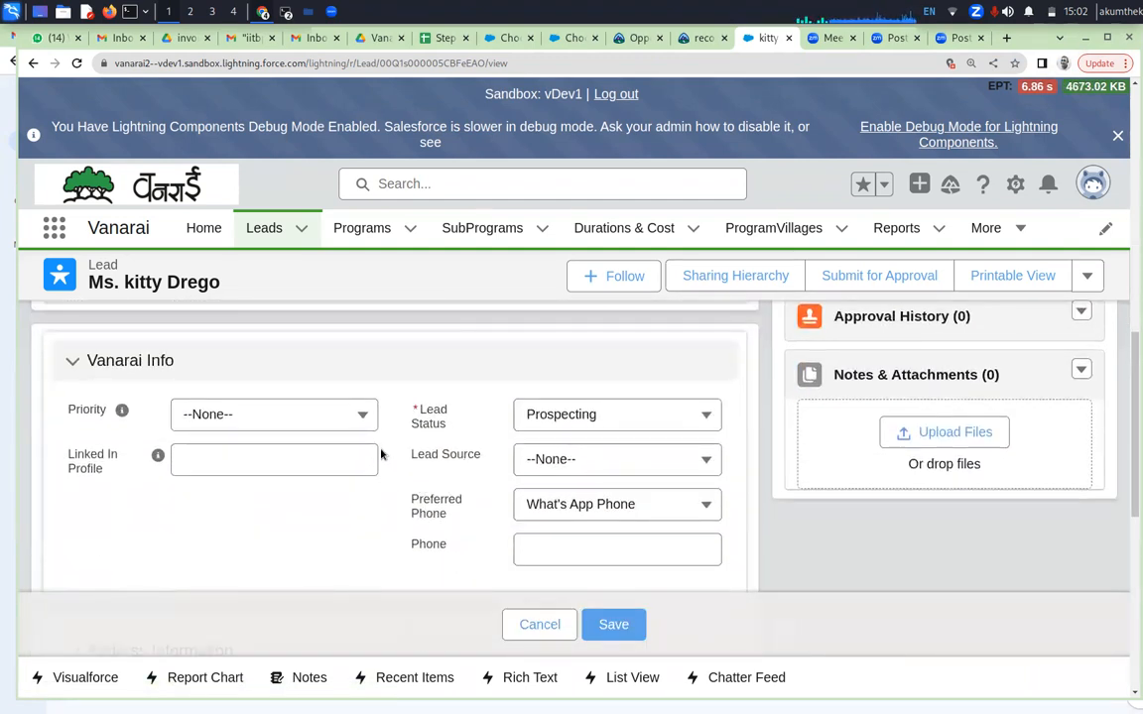
pyautogui.click(363, 417)
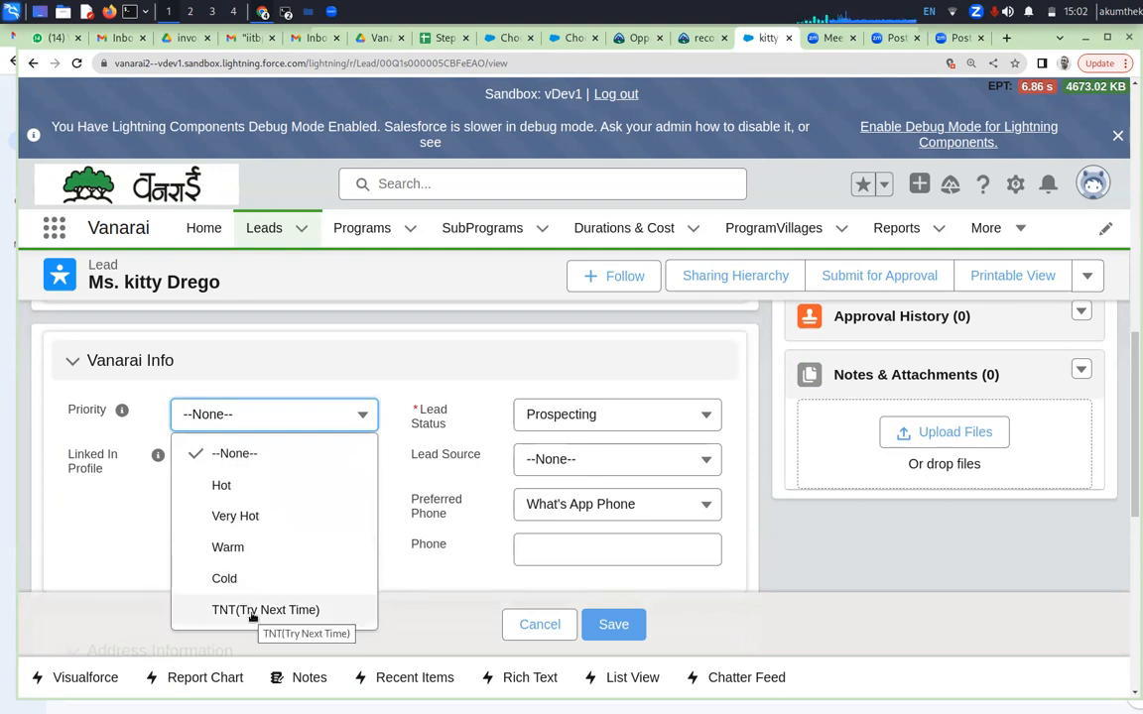
pyautogui.click(230, 546)
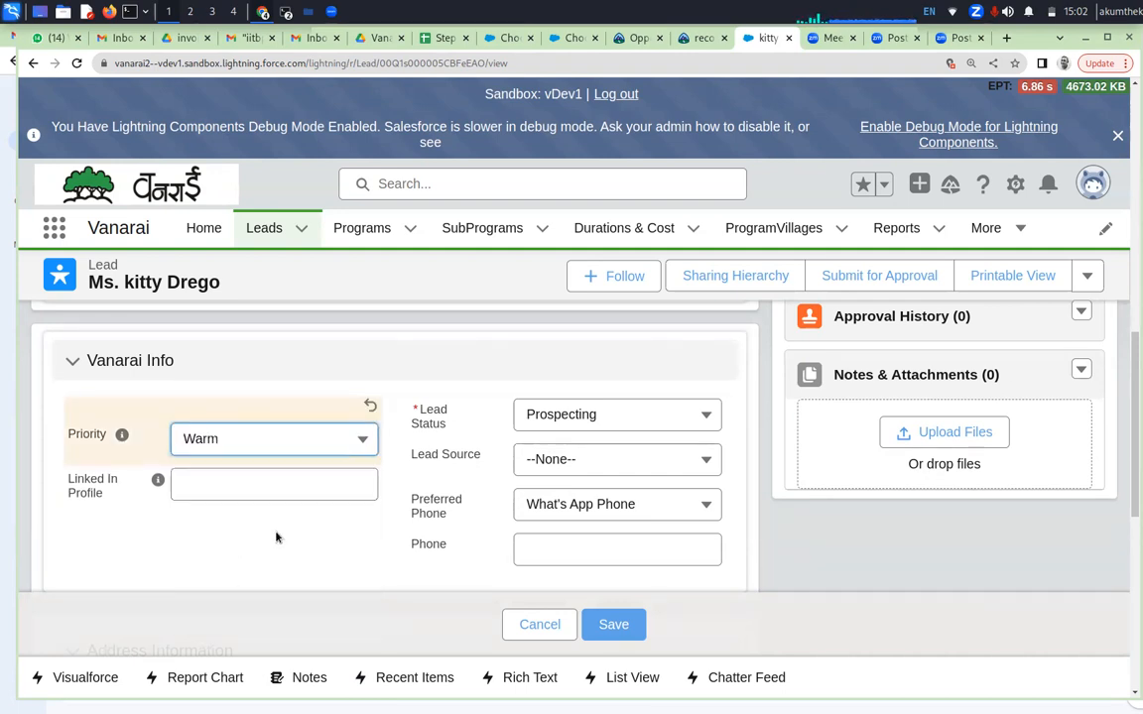
# Change the Lead Status to Segregation, look over the status path, and save the lead
pyautogui.click(599, 419)
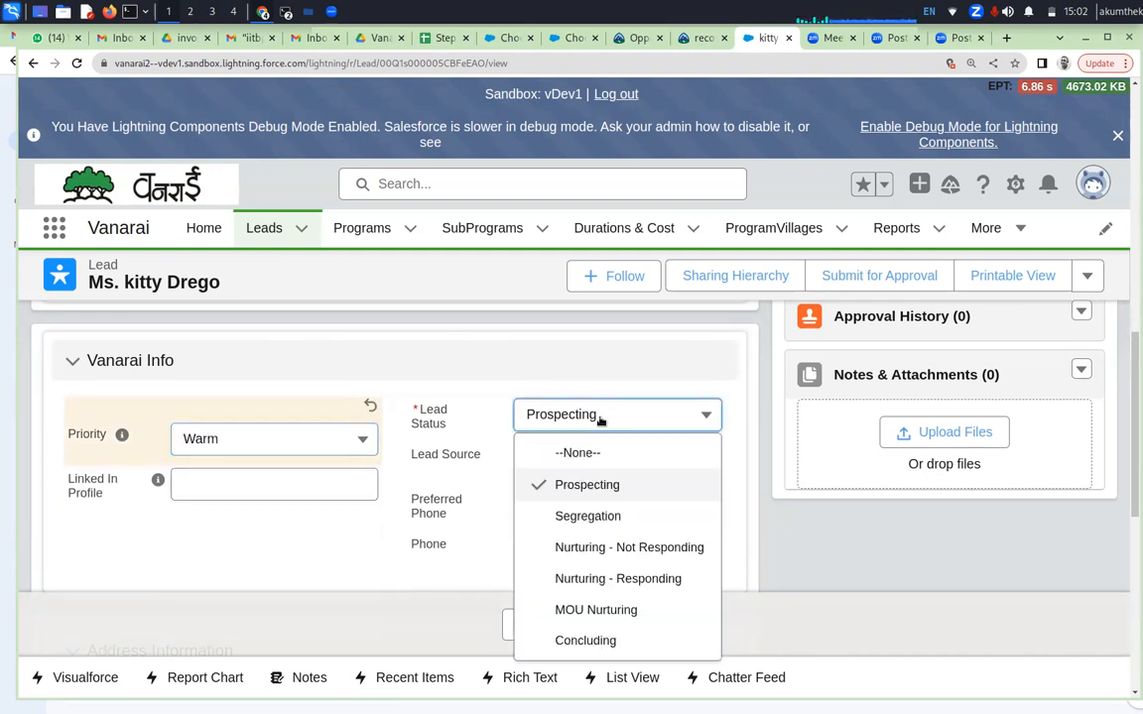
pyautogui.click(577, 516)
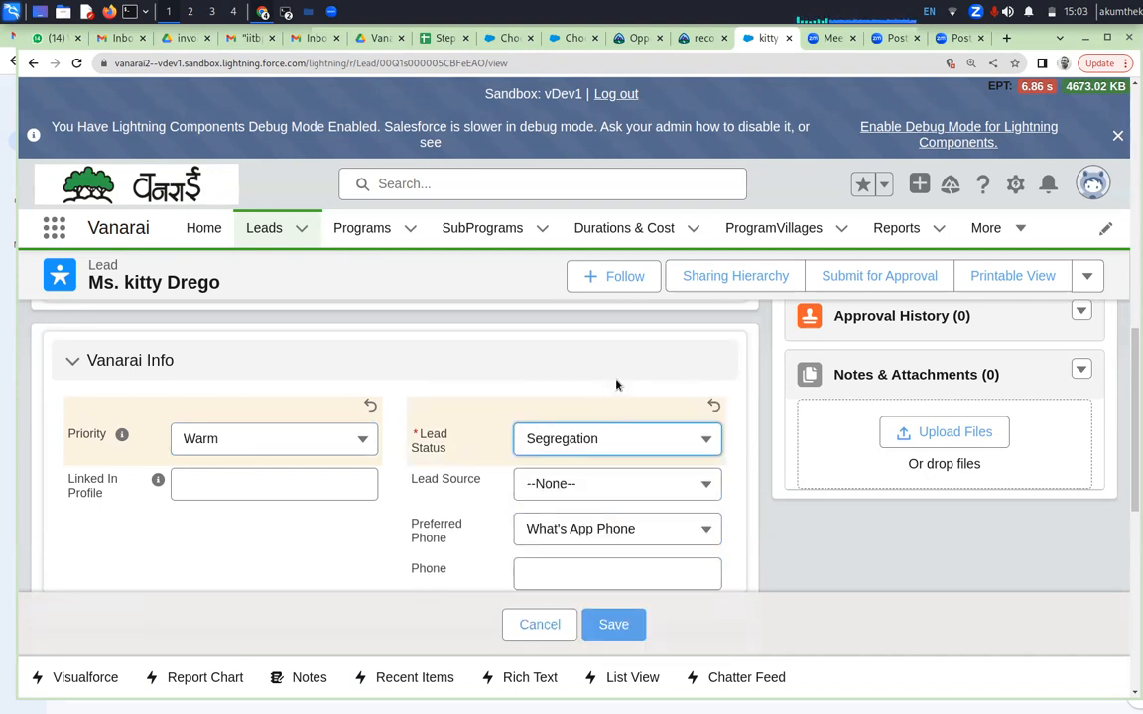
pyautogui.scroll(10, 611, 377)
pyautogui.scroll(2, 616, 382)
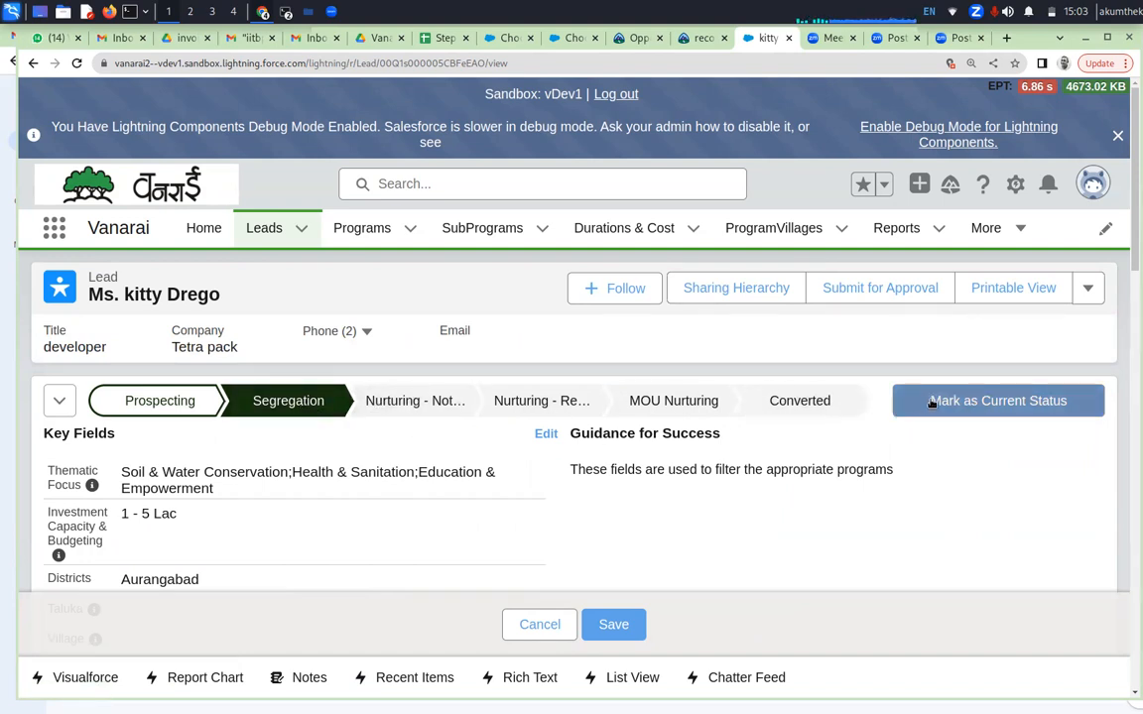
pyautogui.scroll(-5, 663, 492)
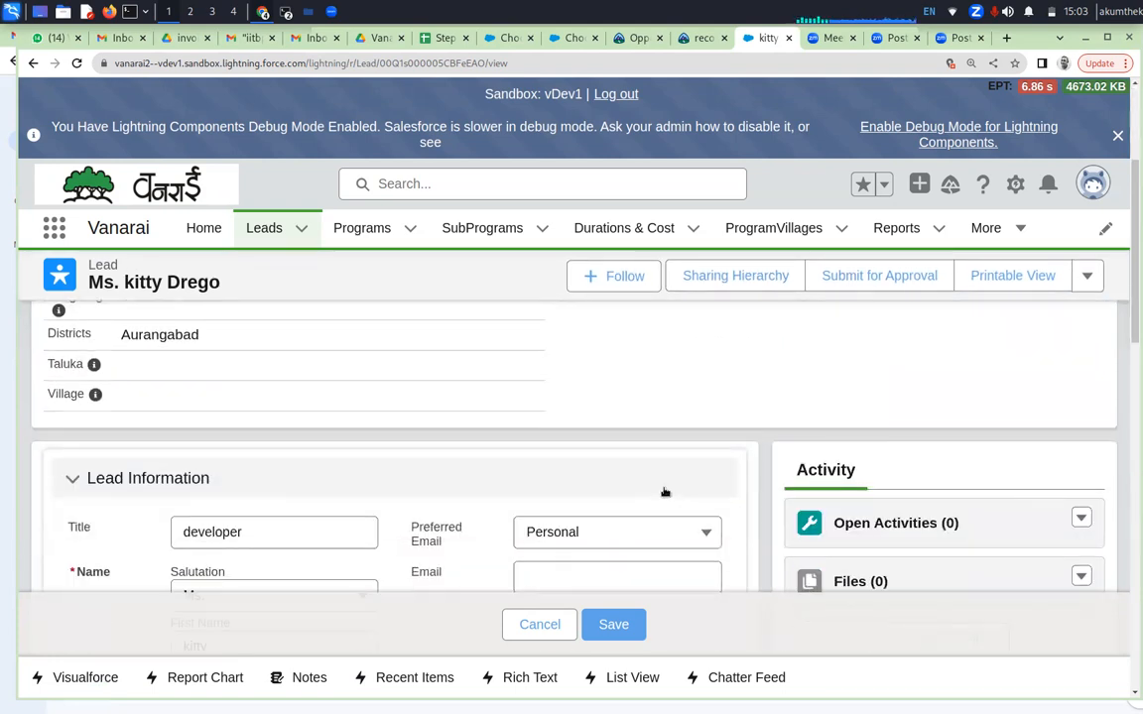
pyautogui.scroll(-4, 664, 492)
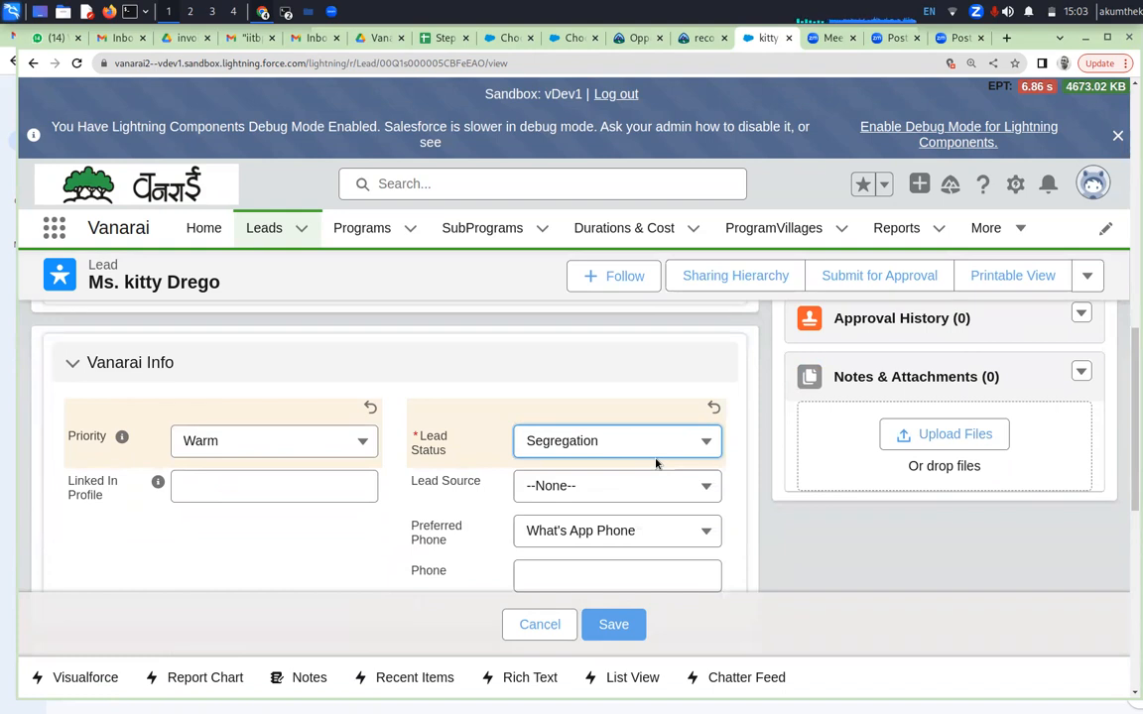
pyautogui.click(617, 637)
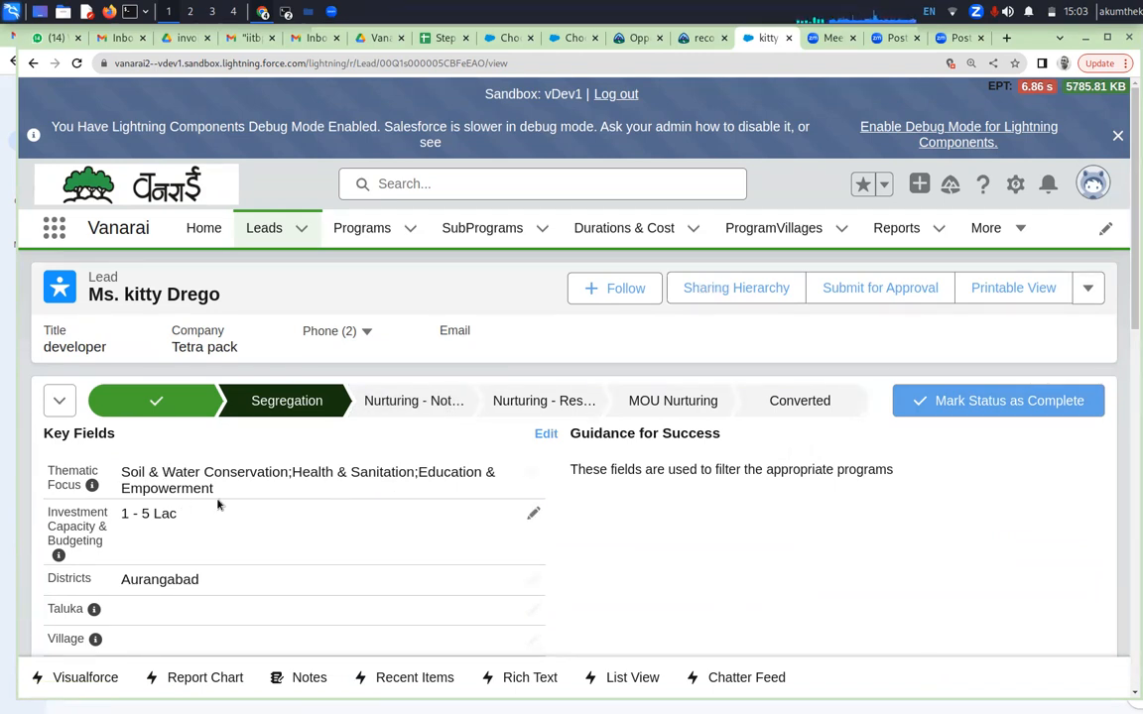
# Select the Nurturing - Not Responding stage in the status path and examine its remark field, guidance and the lead's Programs List
pyautogui.scroll(-5, 217, 504)
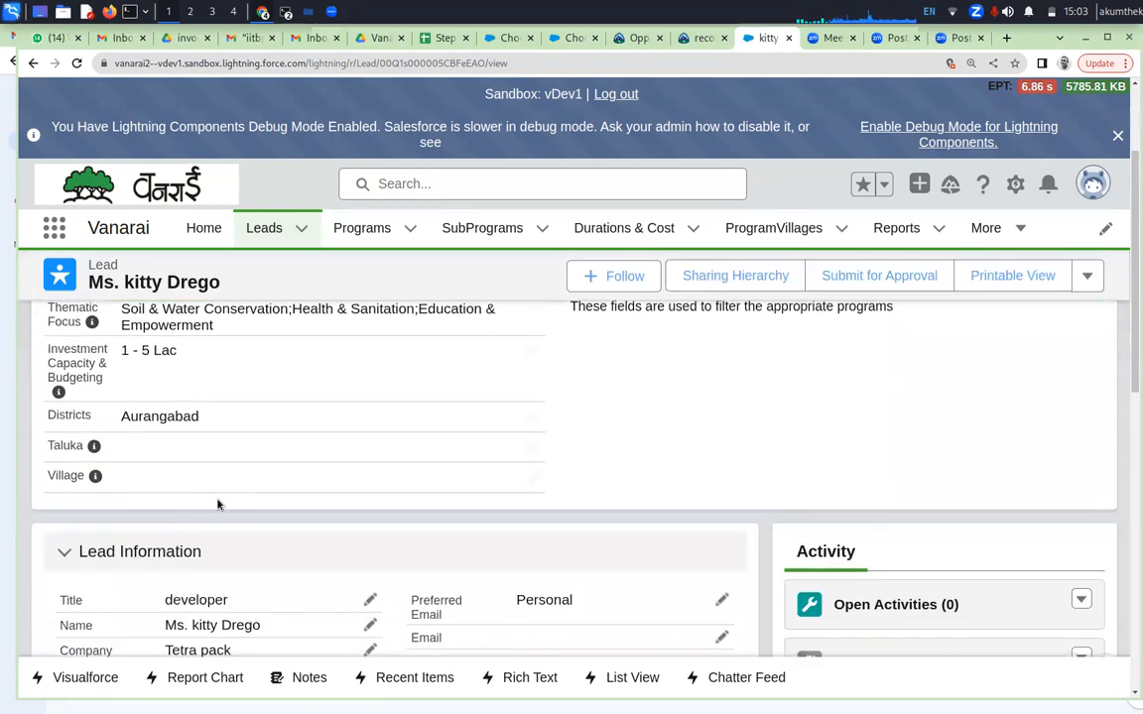
pyautogui.scroll(5, 218, 504)
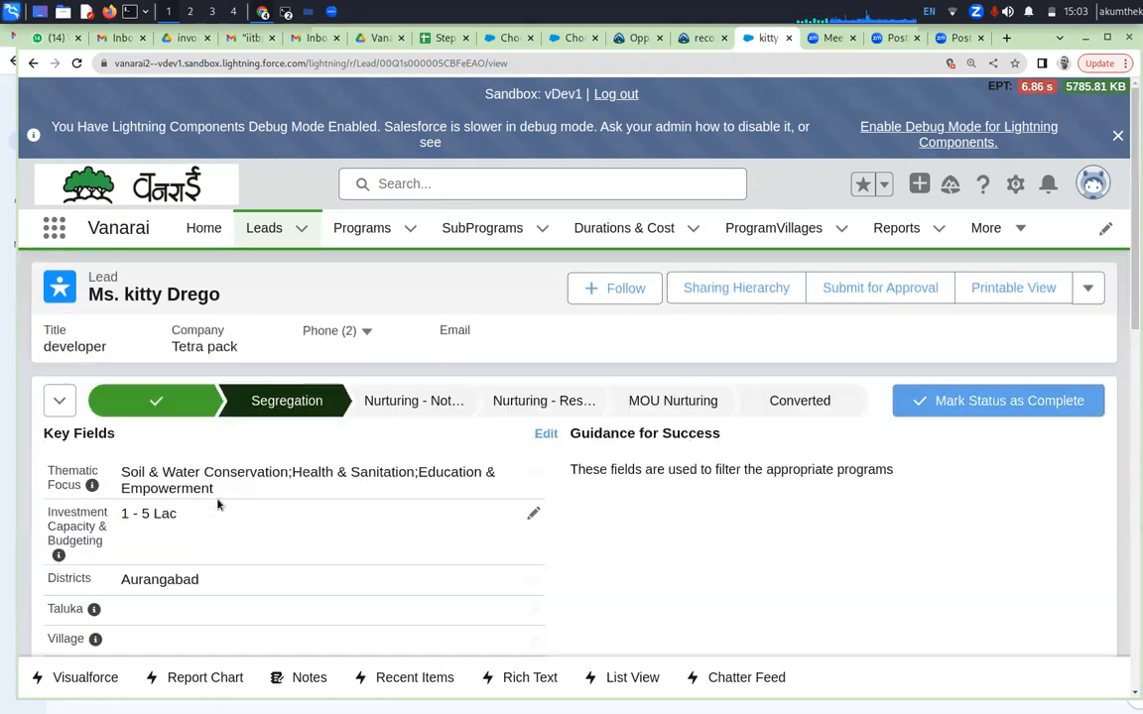
pyautogui.click(427, 402)
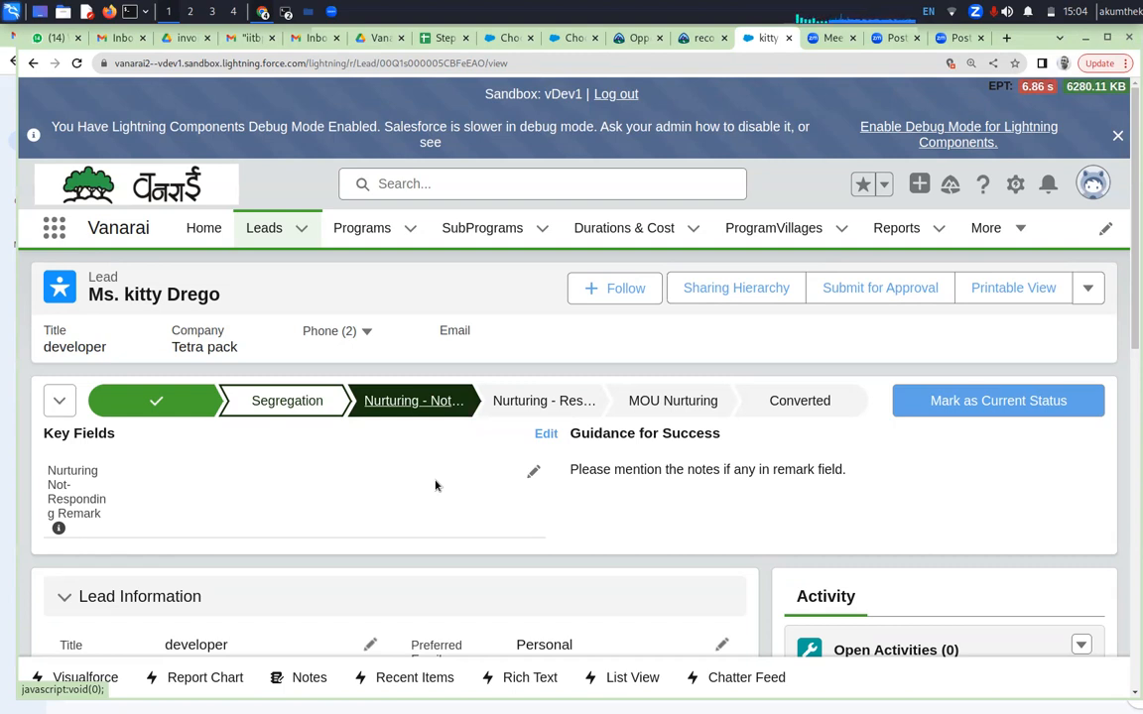
pyautogui.scroll(-1, 435, 486)
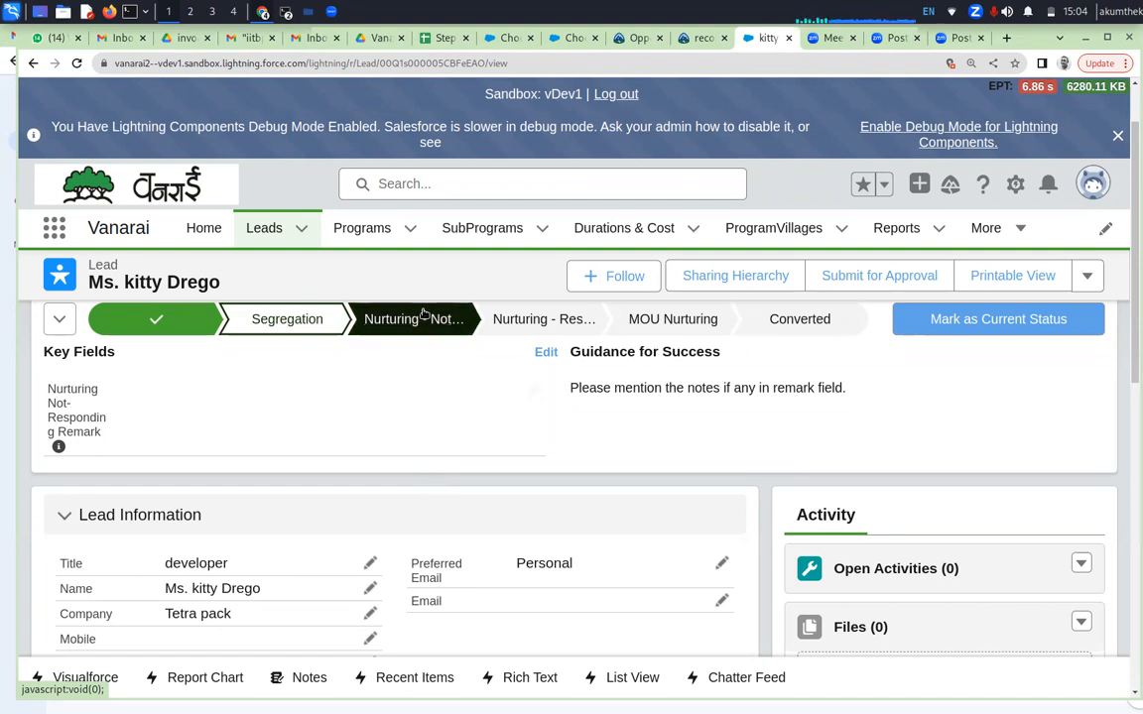
pyautogui.scroll(-1, 422, 446)
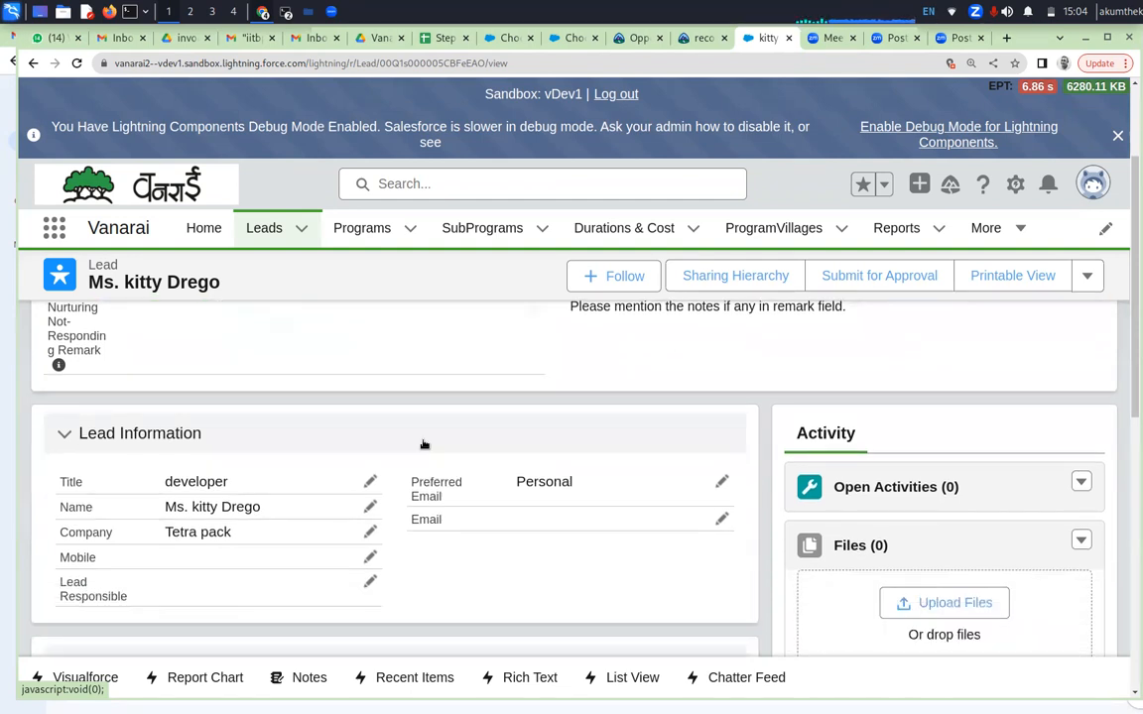
pyautogui.scroll(-2, 423, 445)
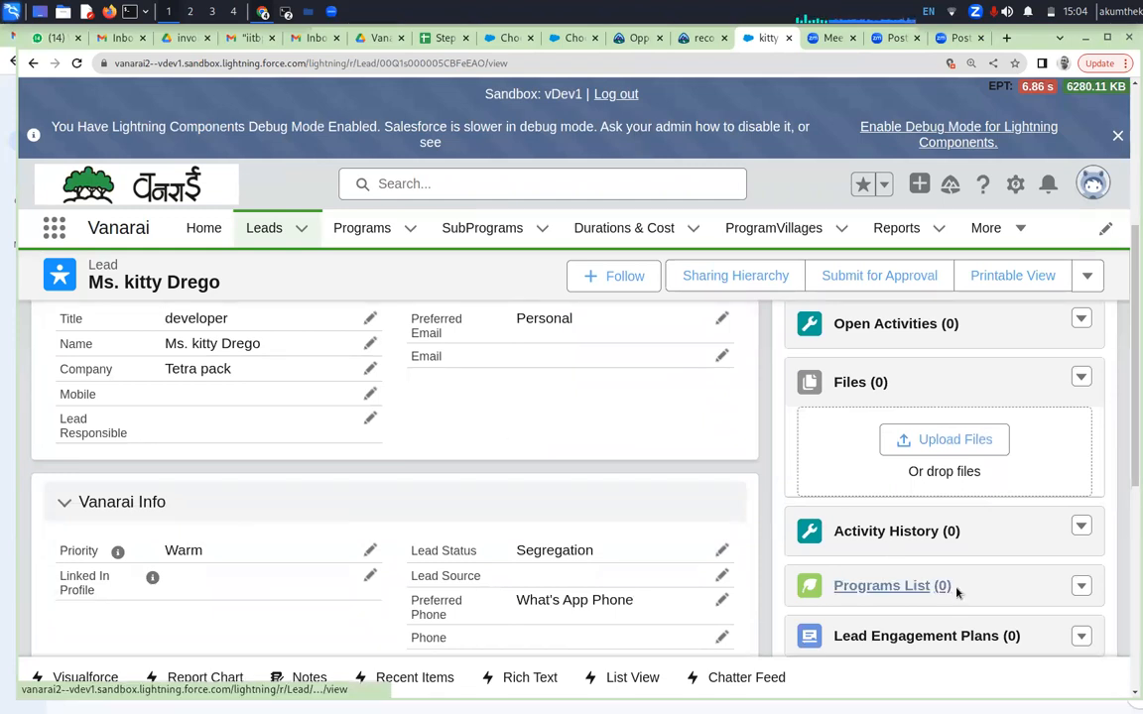
pyautogui.scroll(1, 958, 591)
pyautogui.scroll(2, 958, 591)
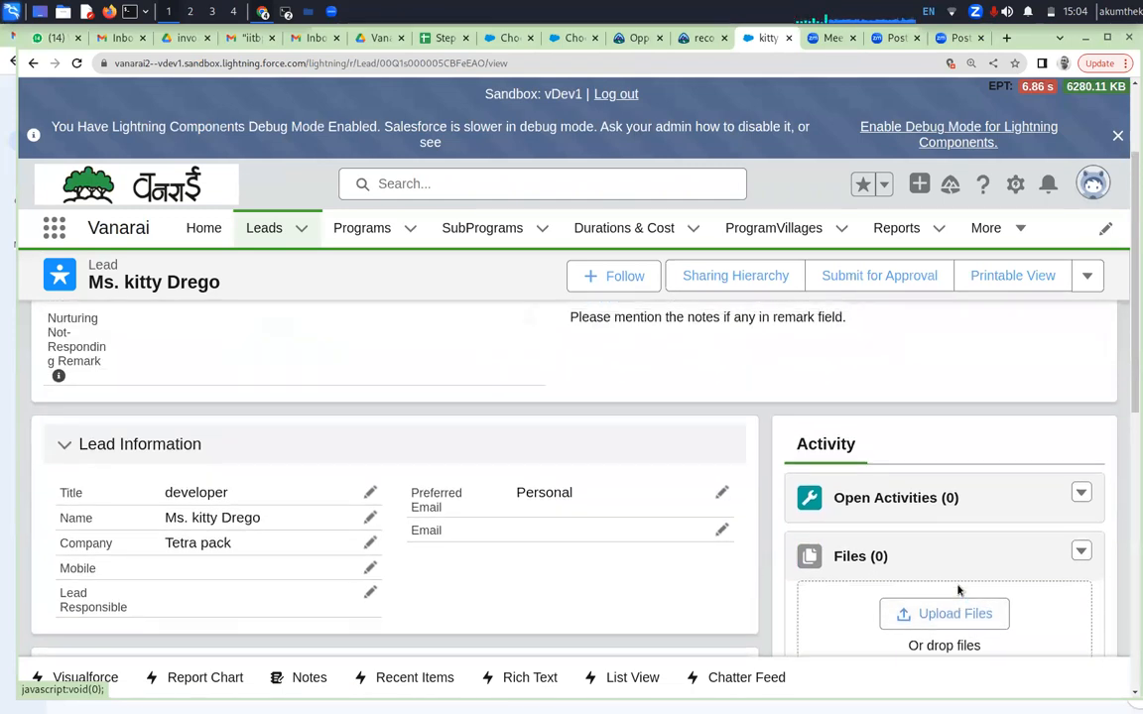
pyautogui.scroll(-2, 958, 592)
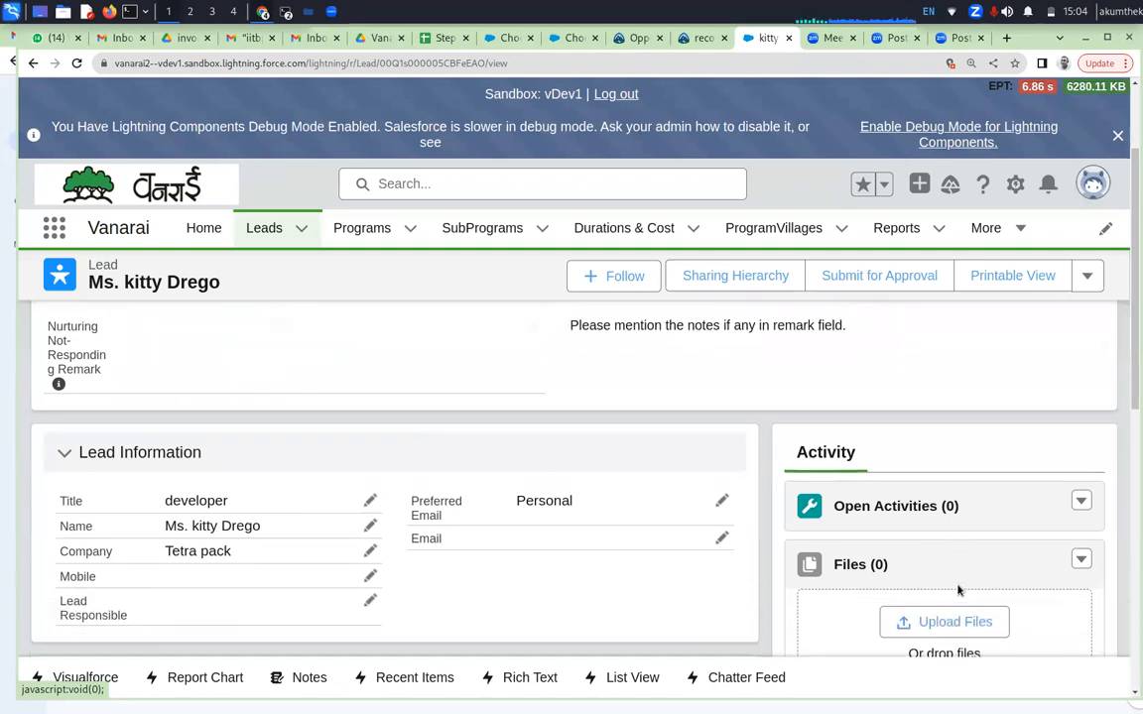
pyautogui.scroll(-1, 959, 592)
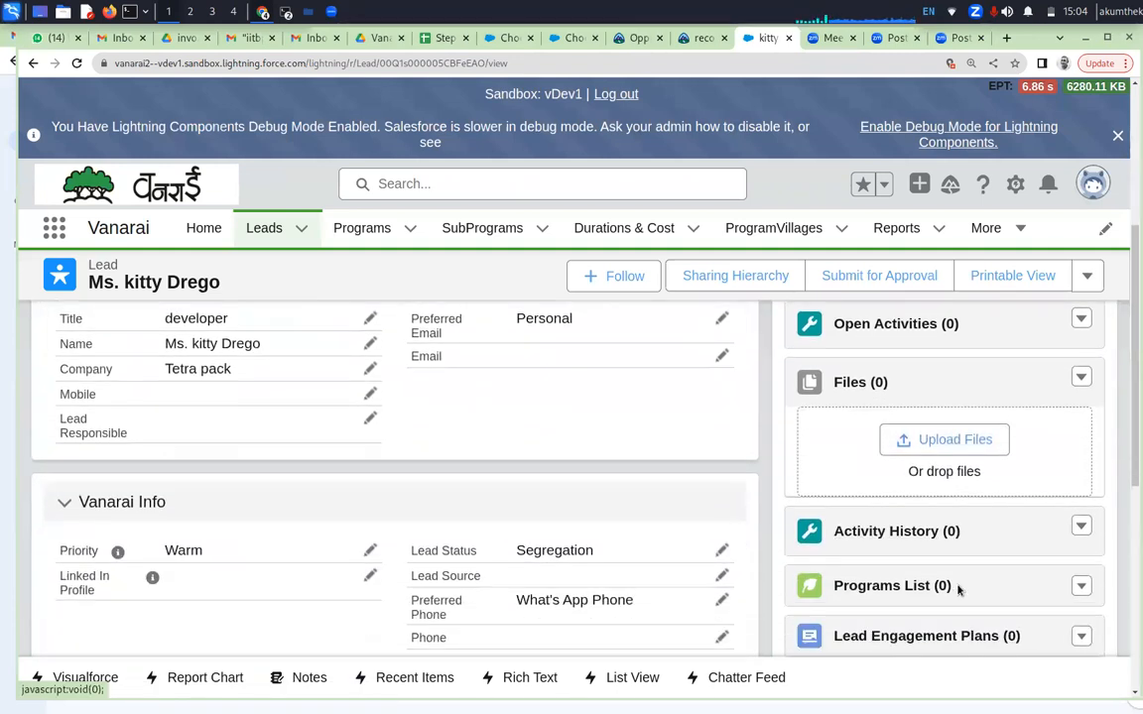
# Start a new engagement plan from the lead's Lead Engagement Plans list using the template "test engagement plan"
pyautogui.scroll(-1, 958, 591)
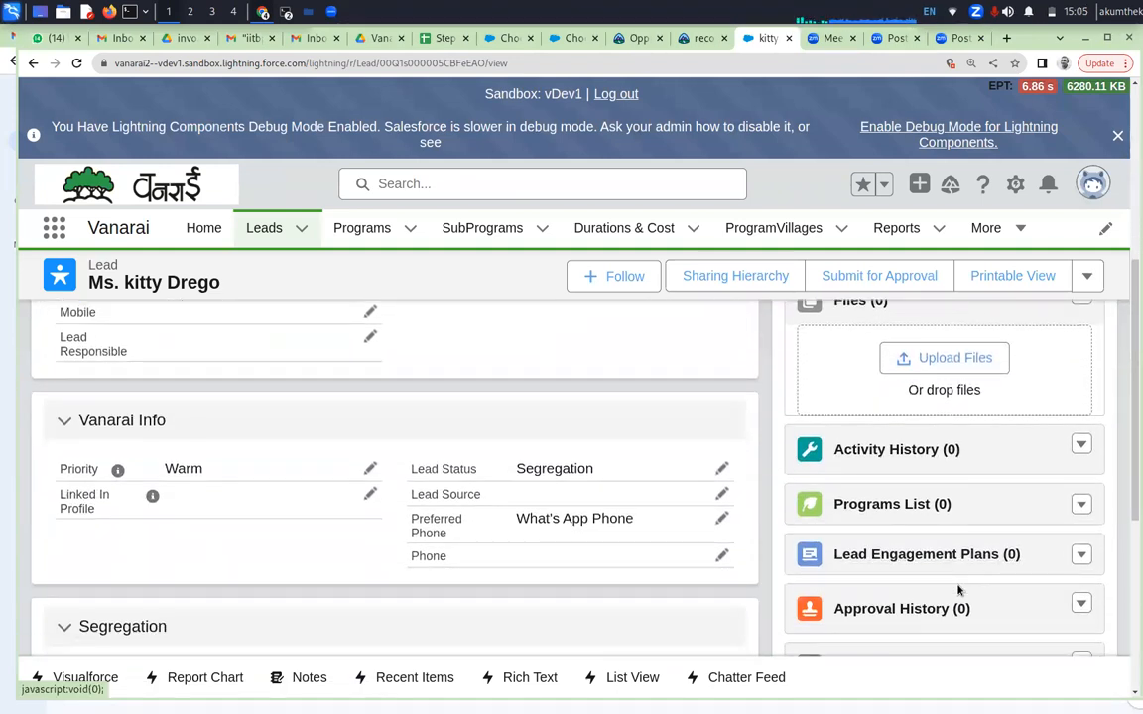
pyautogui.click(1082, 554)
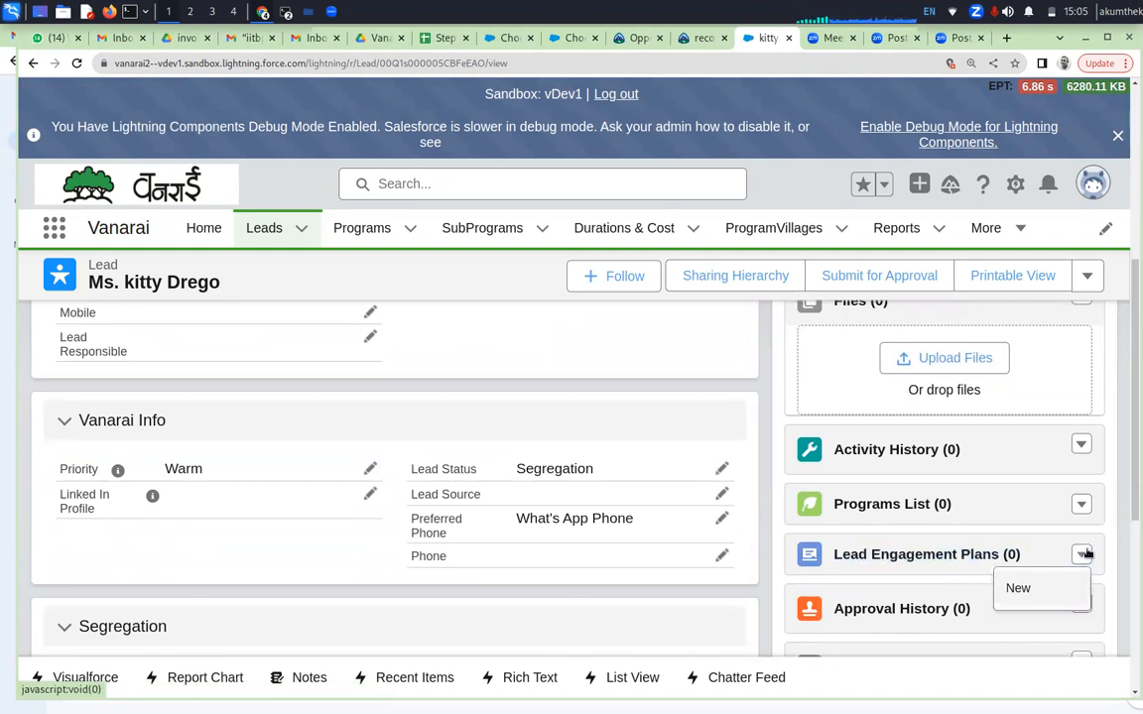
pyautogui.click(1019, 589)
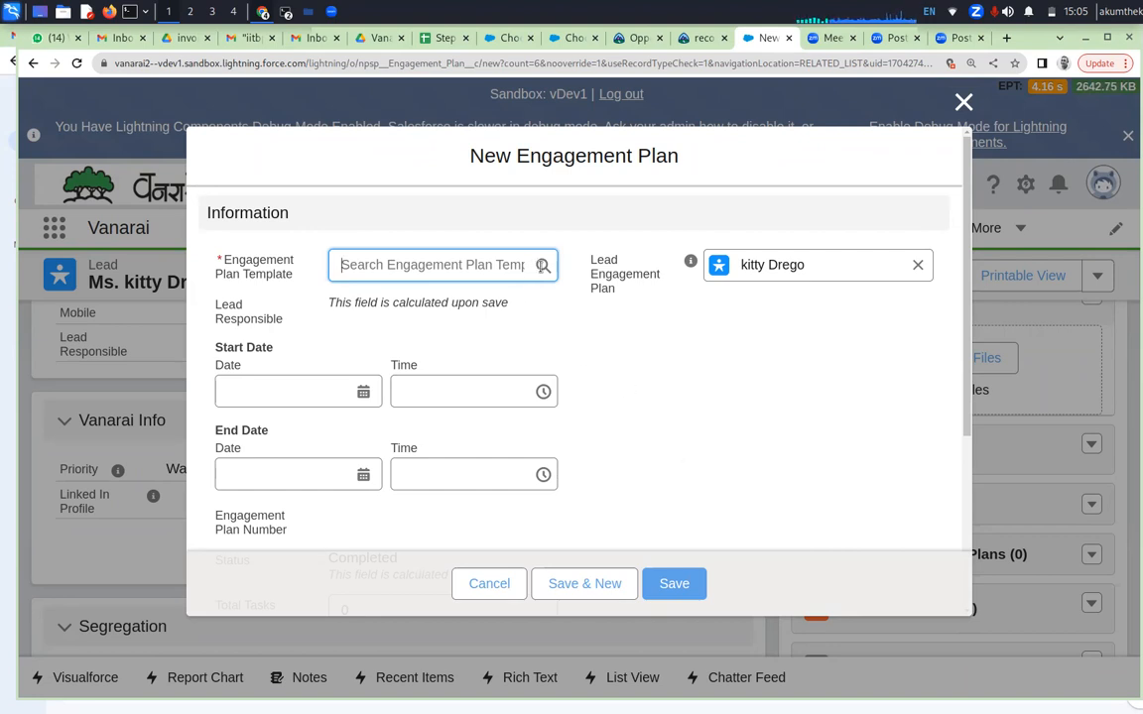
pyautogui.click(543, 265)
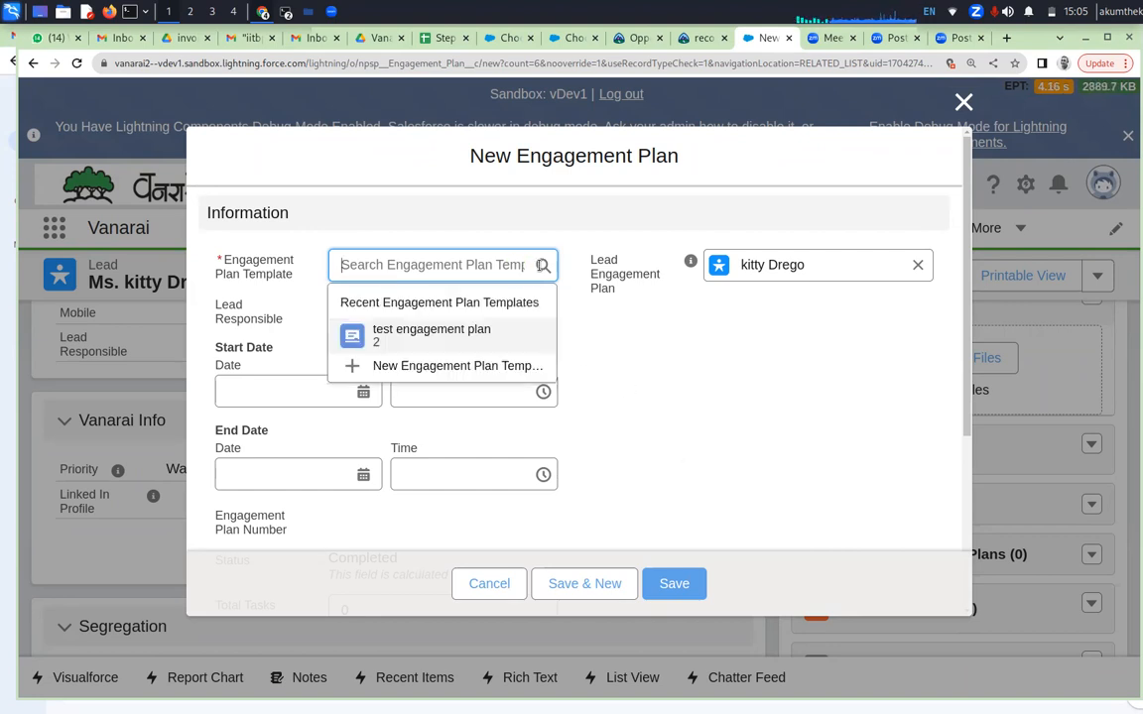
pyautogui.click(448, 333)
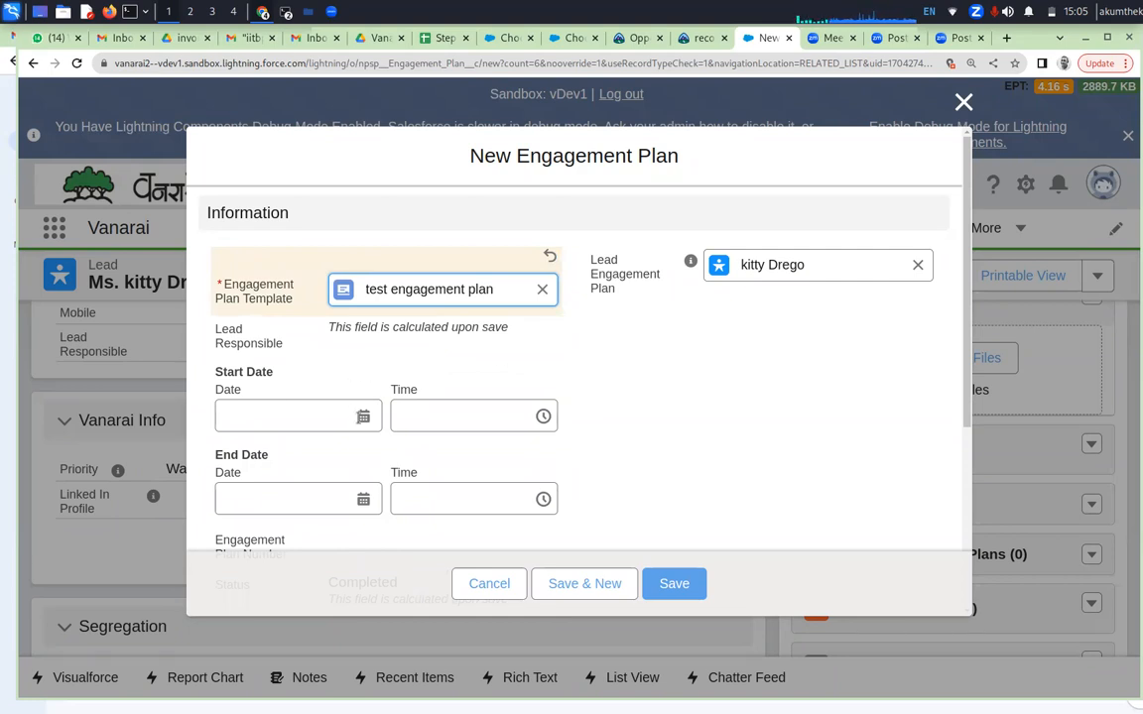
# Set the engagement plan's Start Date to 08/01/2024 and its End Date to 11/03/2024
pyautogui.click(288, 416)
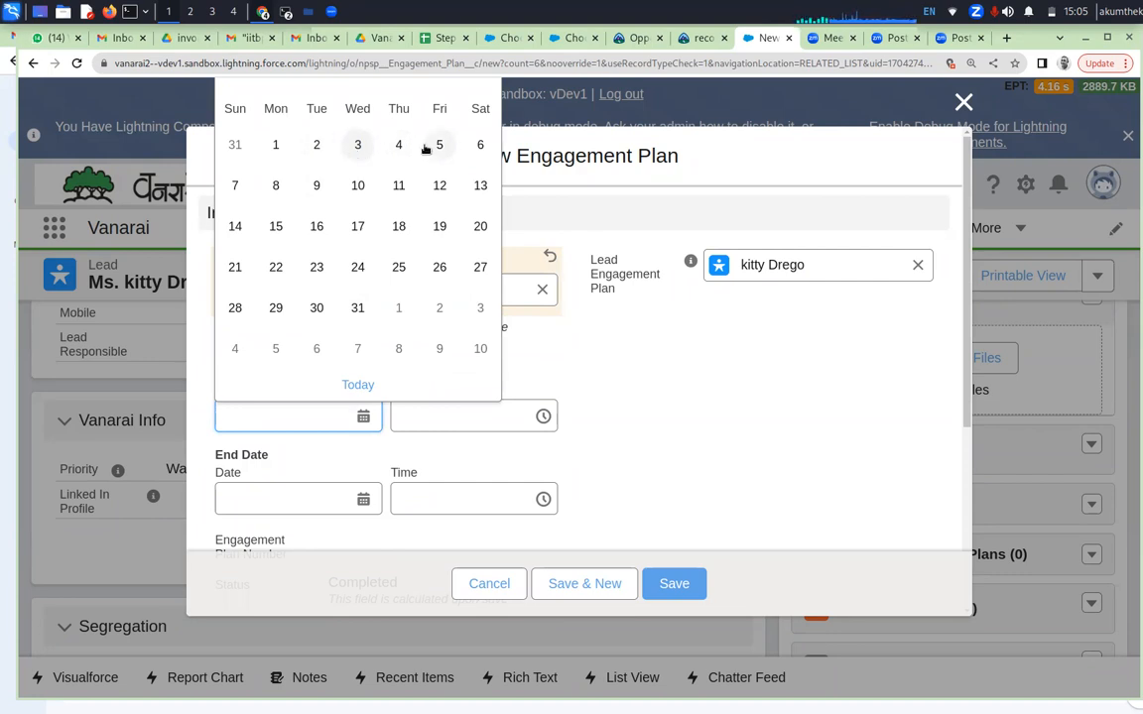
pyautogui.click(277, 187)
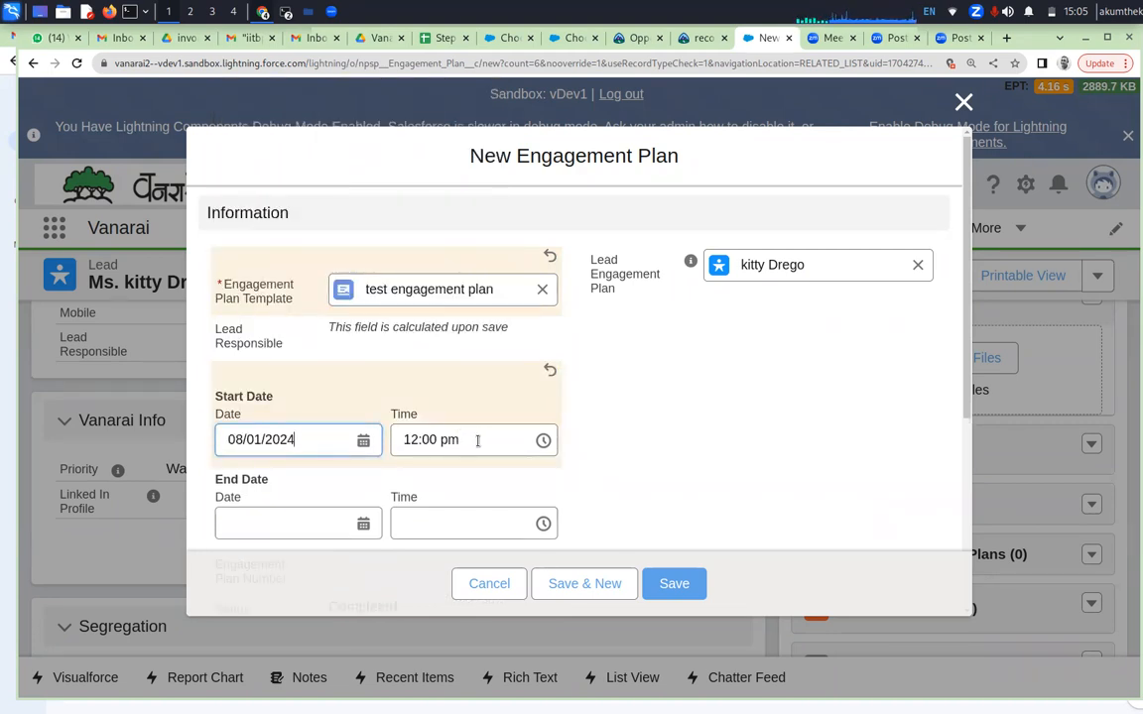
pyautogui.click(311, 523)
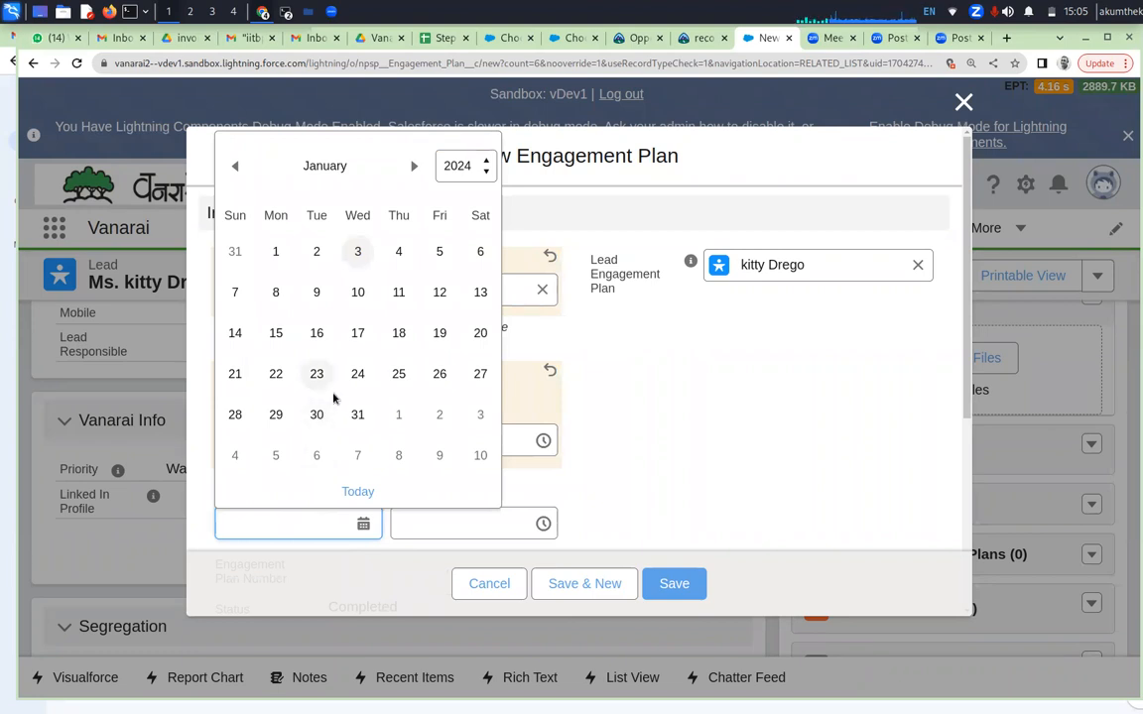
pyautogui.click(417, 166)
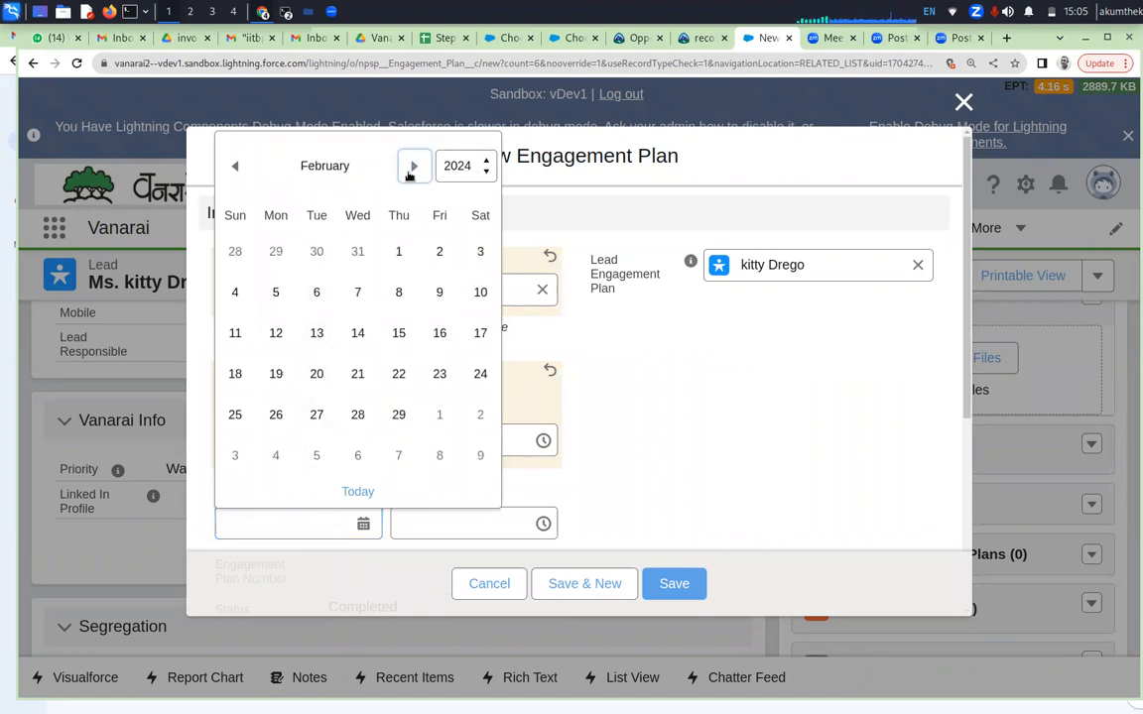
pyautogui.click(414, 165)
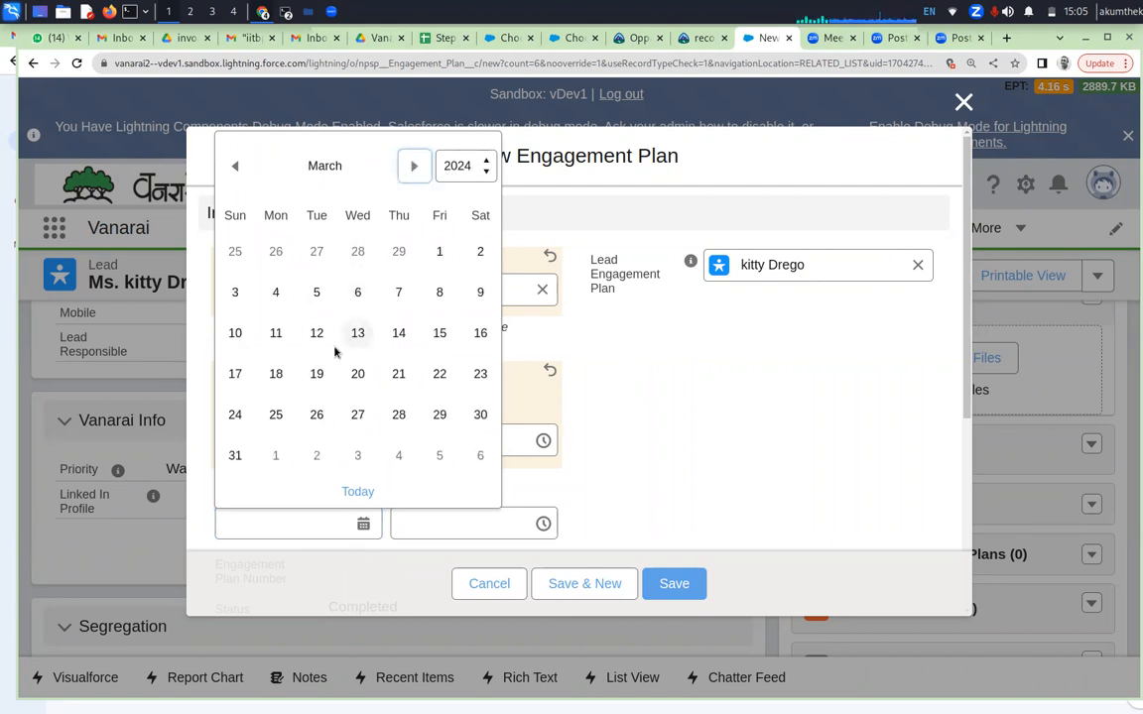
pyautogui.click(280, 333)
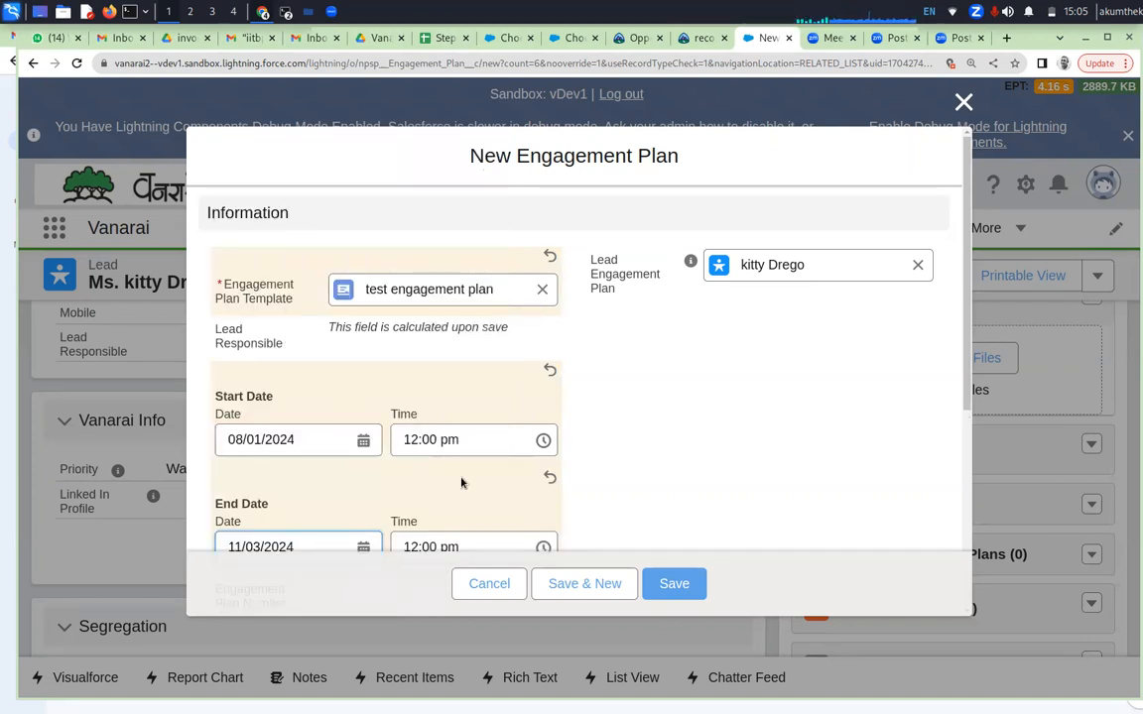
# Review the engagement plan's status, task and system information fields, and save the plan
pyautogui.scroll(-3, 674, 476)
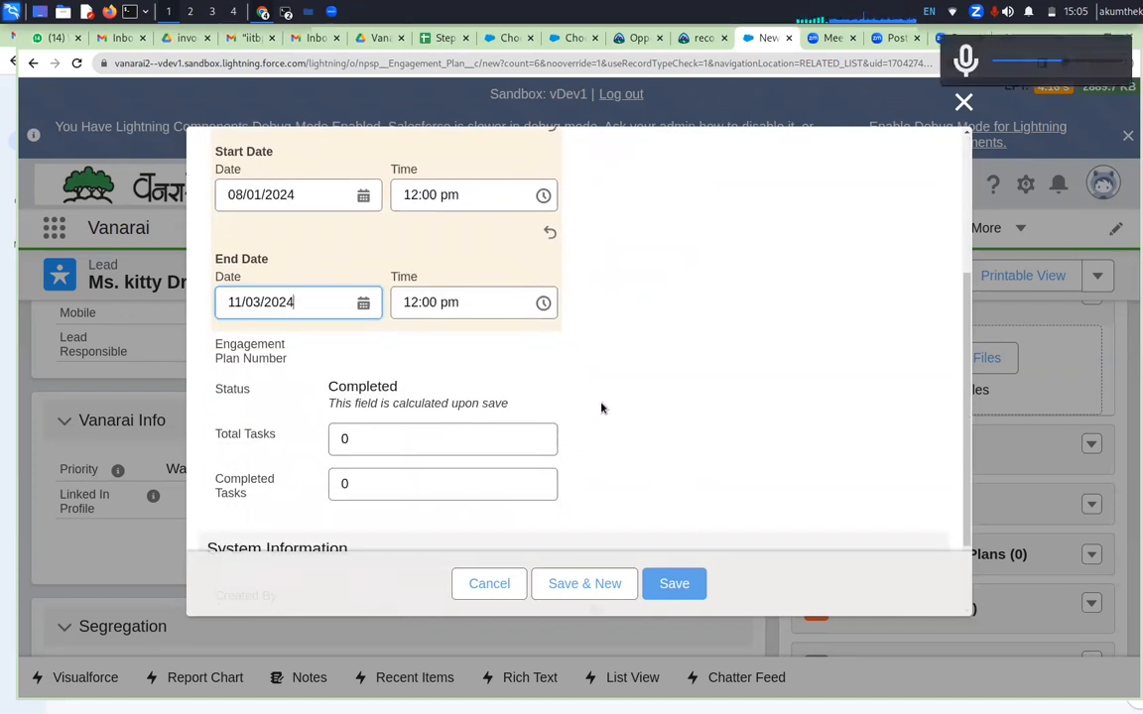
pyautogui.scroll(3, 637, 367)
pyautogui.scroll(-4, 638, 369)
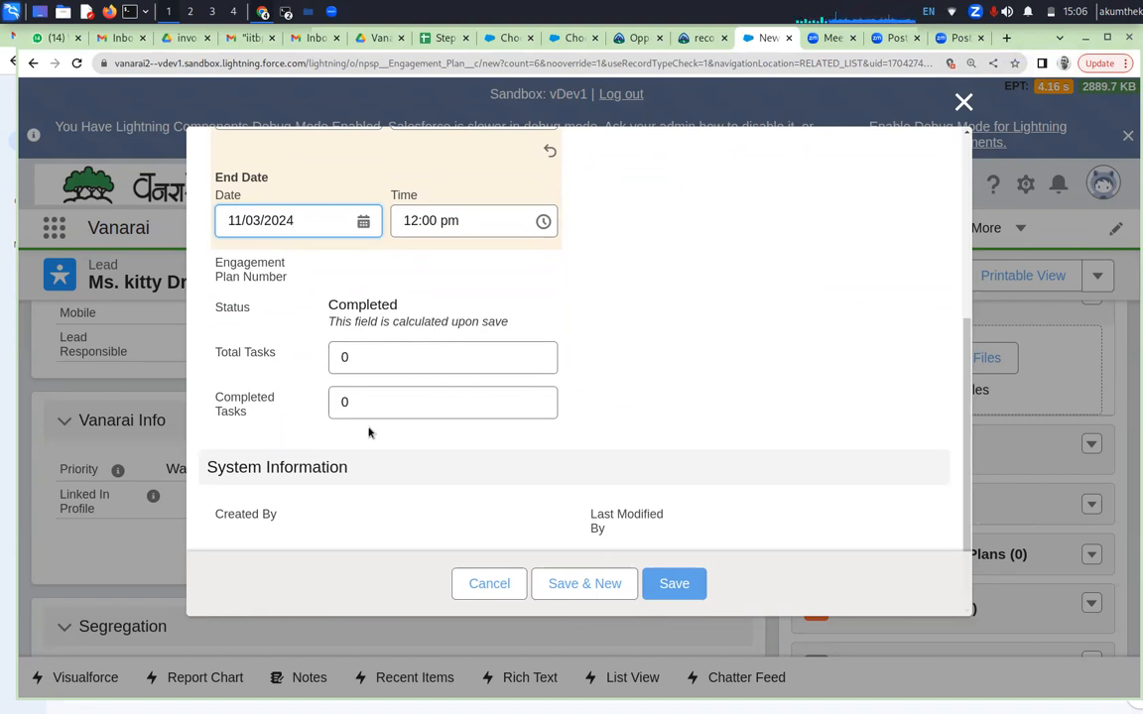
pyautogui.scroll(-1, 416, 459)
pyautogui.click(678, 586)
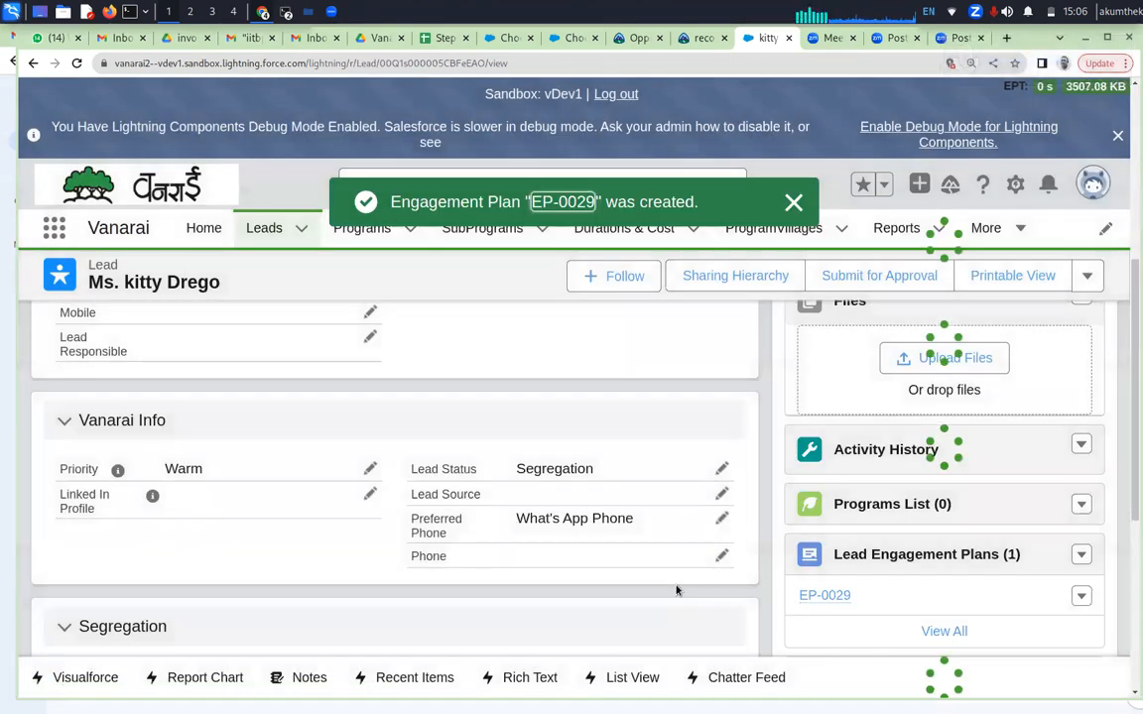
# Make Nurturing - Not Responding the lead's current status in the status path
pyautogui.scroll(3, 639, 486)
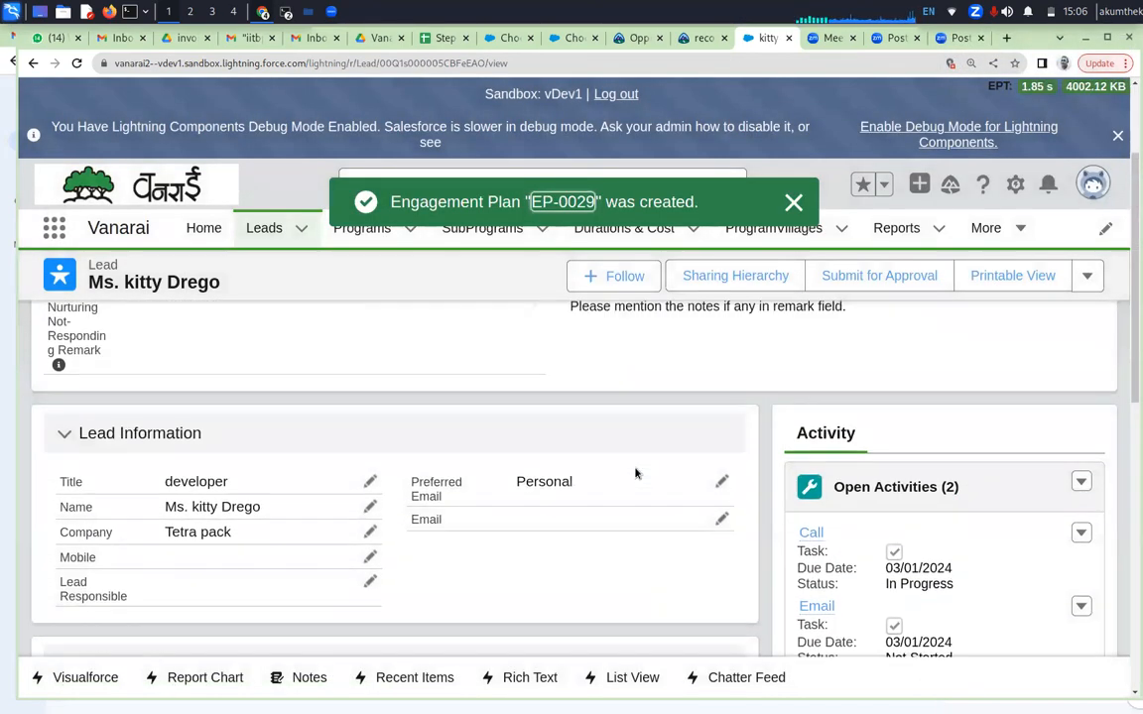
pyautogui.scroll(1, 636, 473)
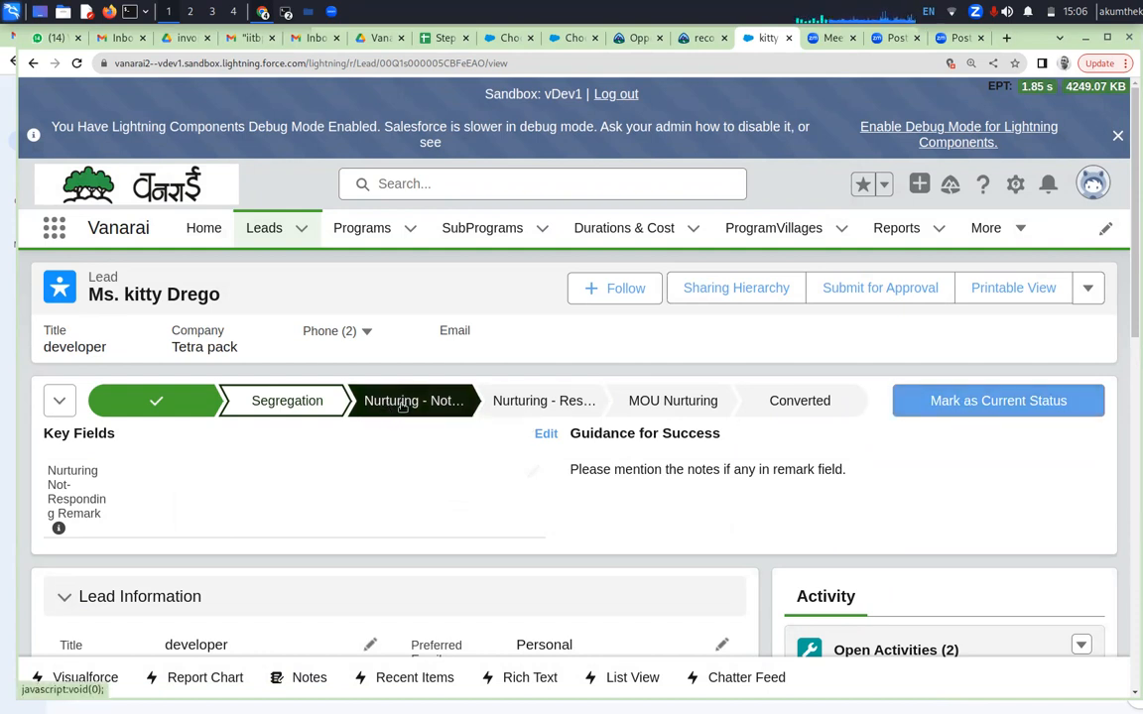
pyautogui.click(989, 404)
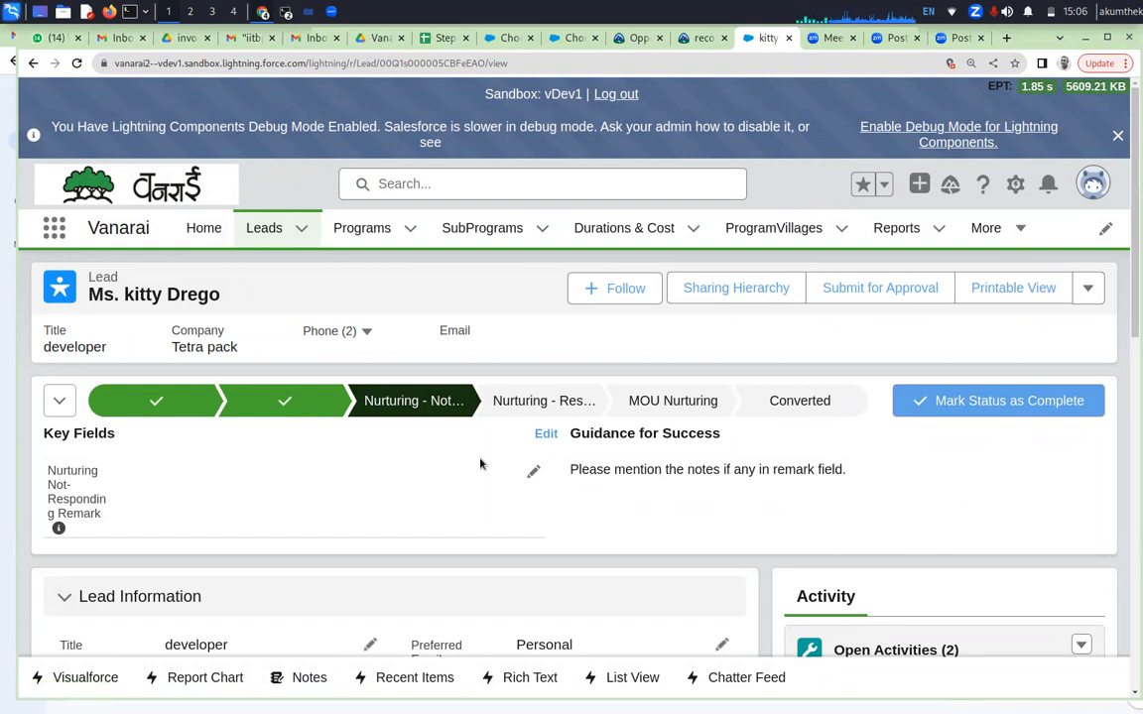
# Complete the Nurturing - Not Responding stage to advance the lead to Nurturing - Responding, and look over that stage's key fields
pyautogui.scroll(-2, 470, 476)
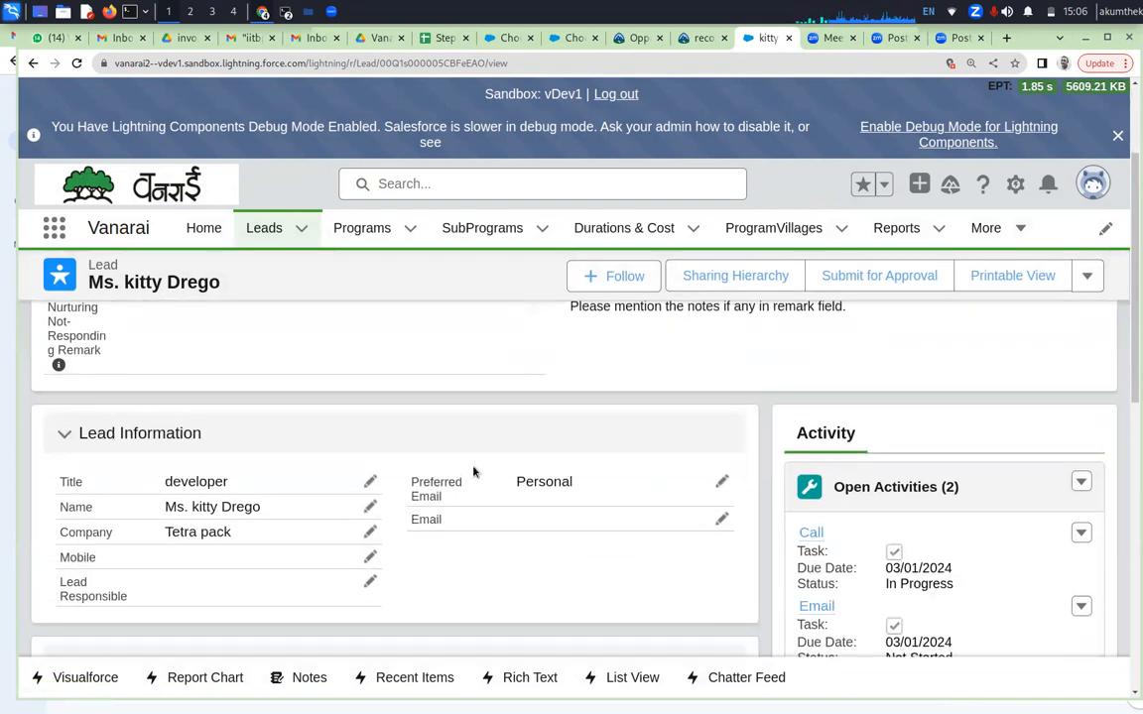
pyautogui.scroll(2, 473, 472)
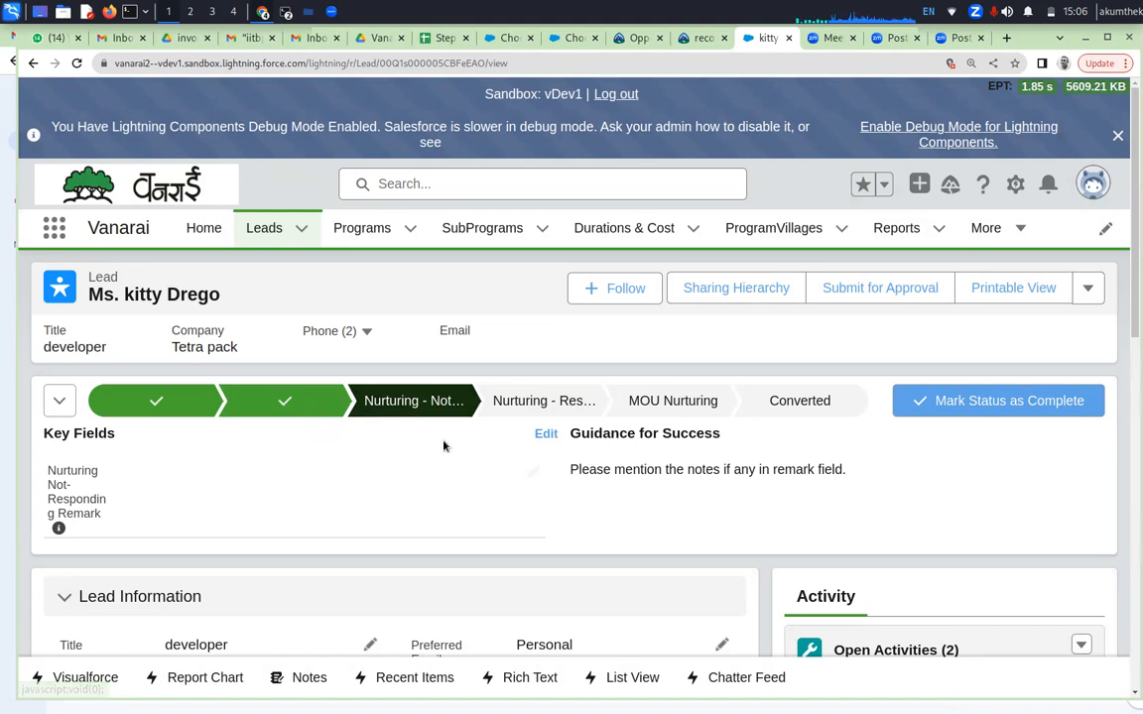
pyautogui.click(959, 400)
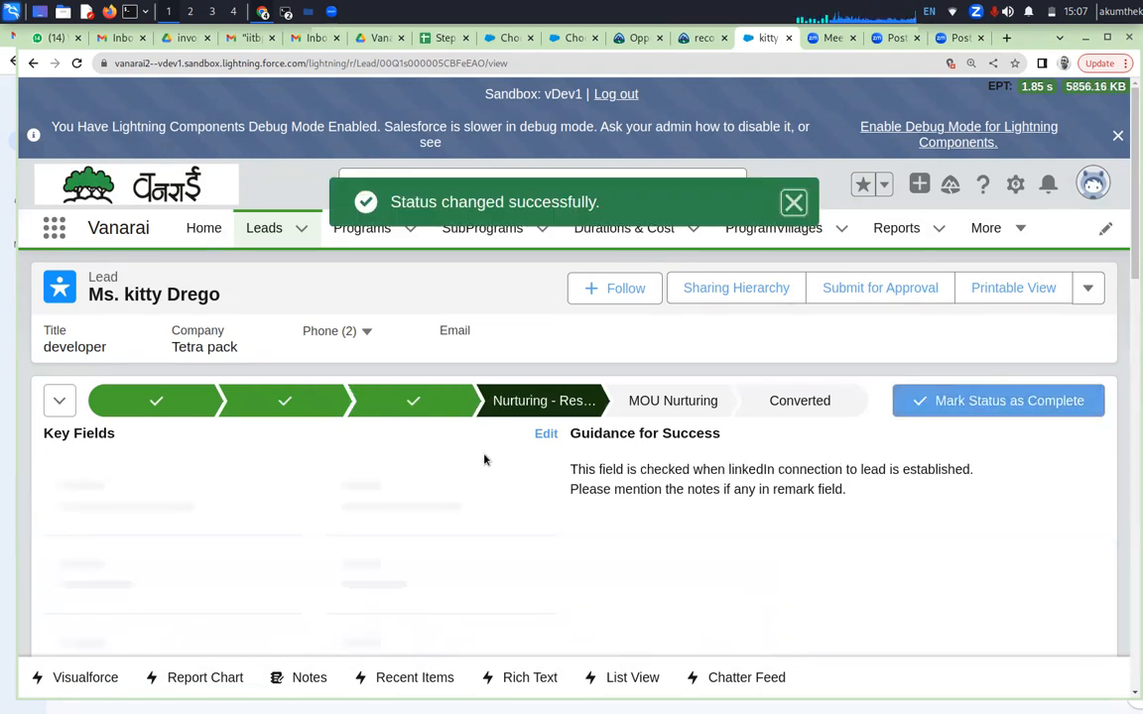
pyautogui.scroll(-3, 527, 463)
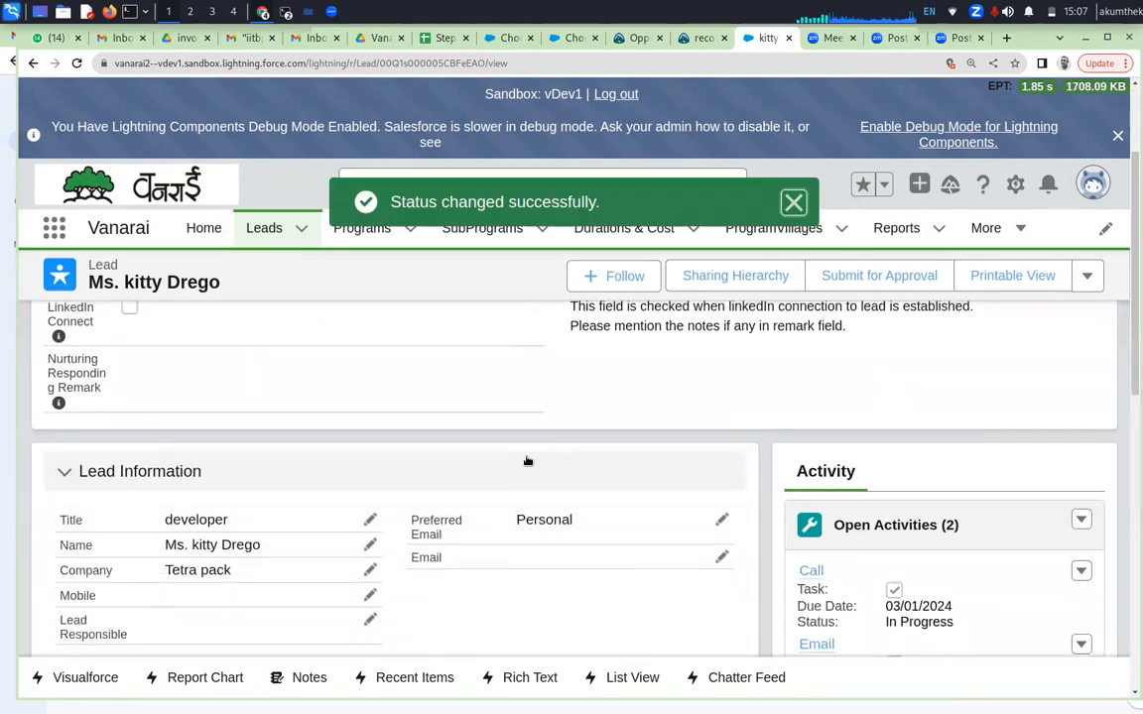
pyautogui.scroll(3, 527, 462)
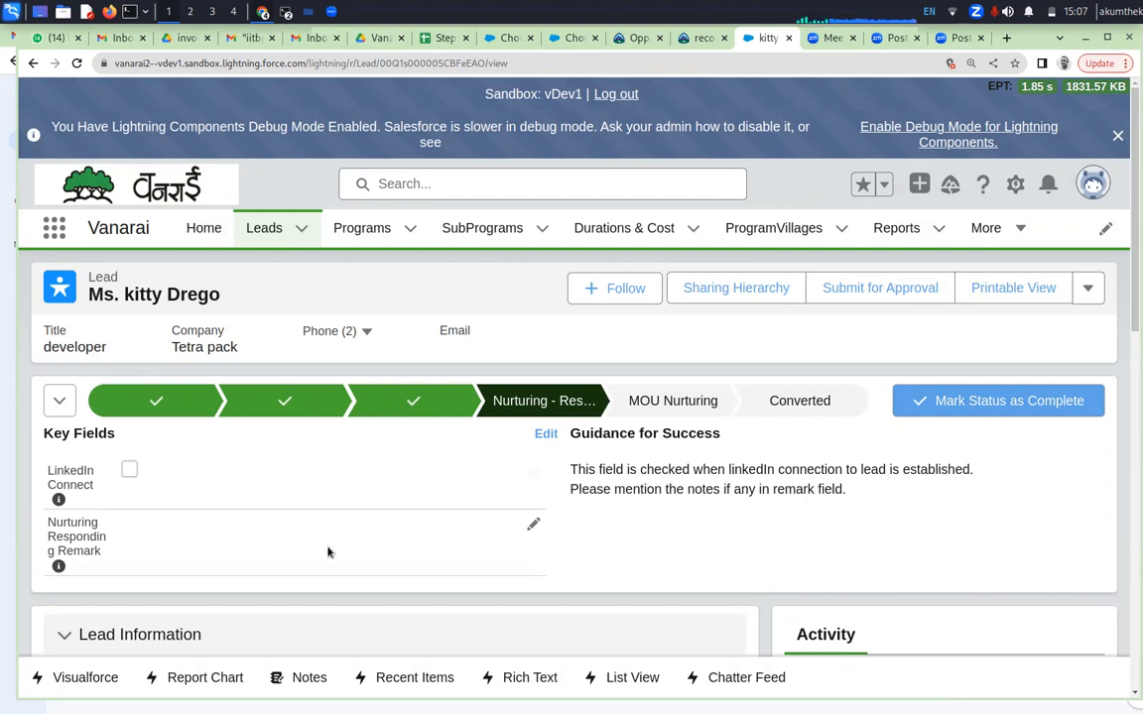
# Enter "new year first qtr ended with big revenues, company is now ready to fund" as the Nurturing Responding Remark and save it
pyautogui.click(533, 524)
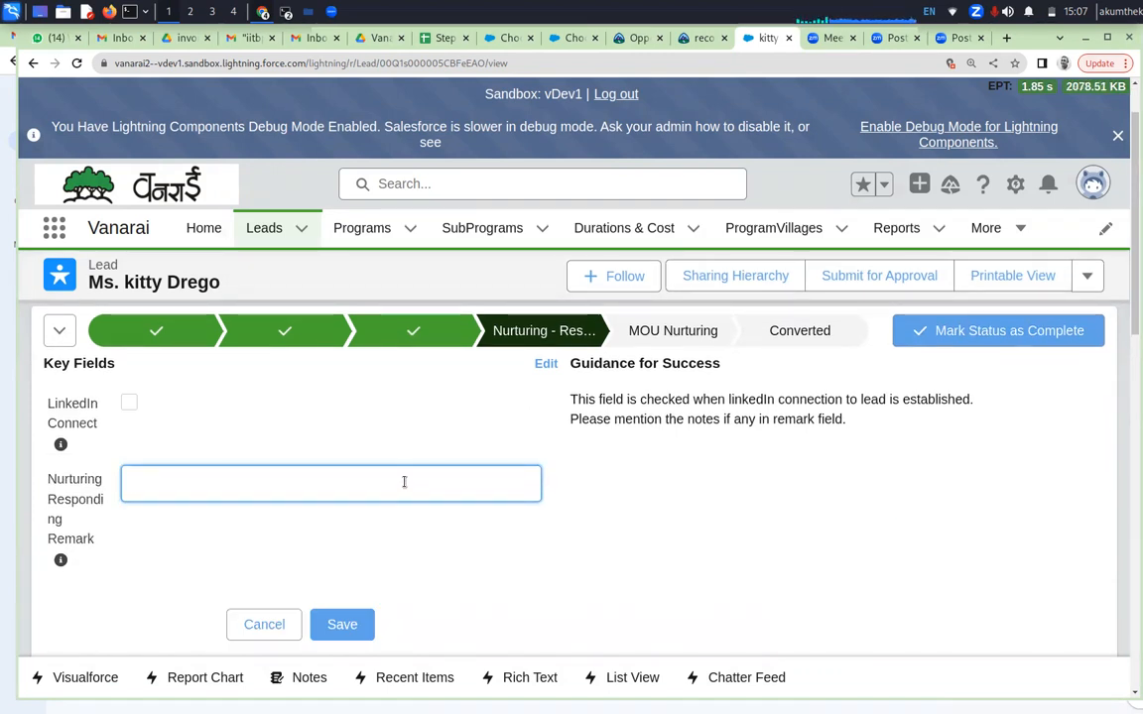
pyautogui.write('new year first qtr ended ')
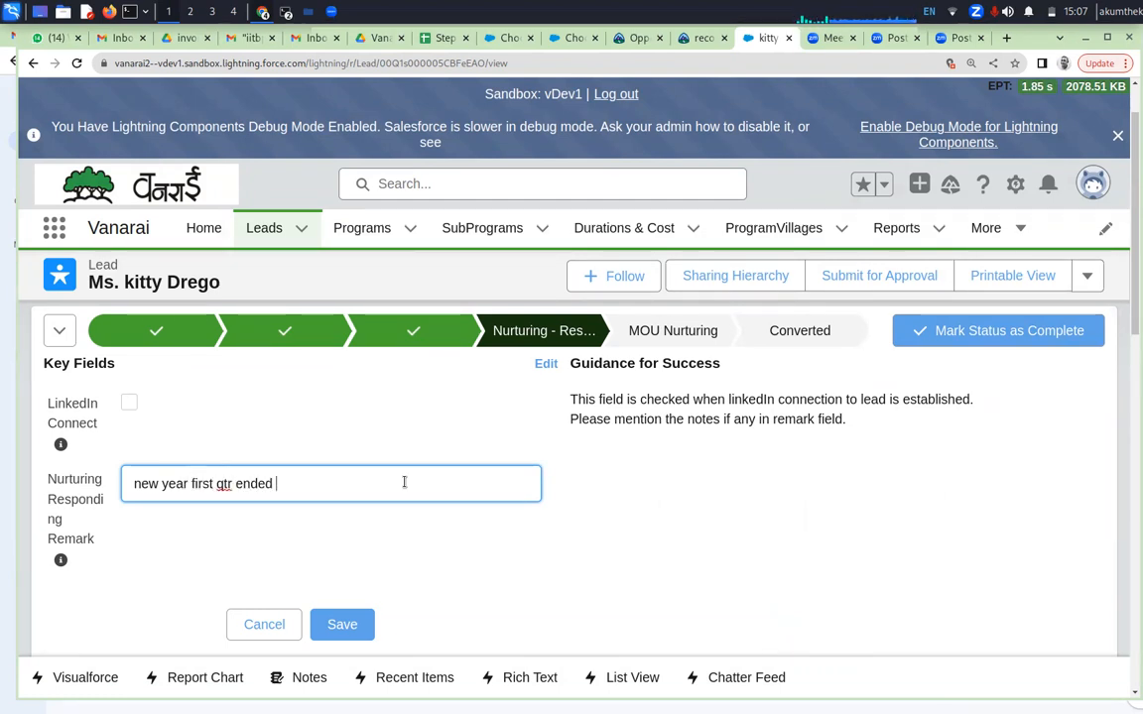
pyautogui.write('with big revenues, we')
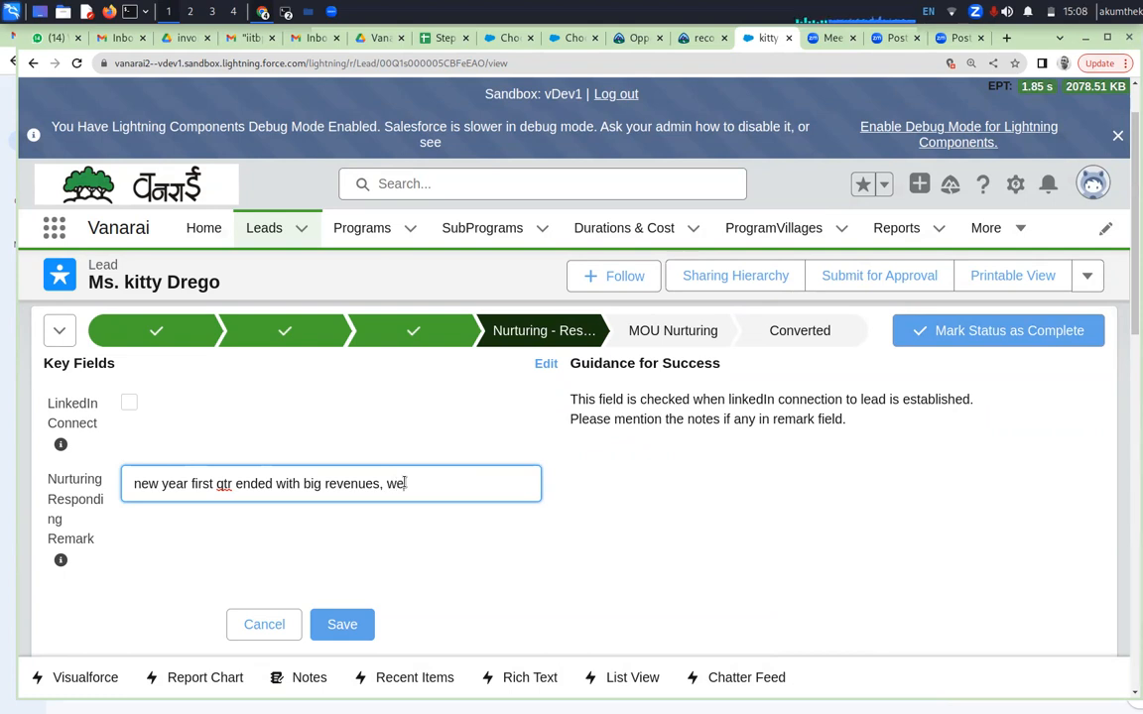
pyautogui.write('company is no')
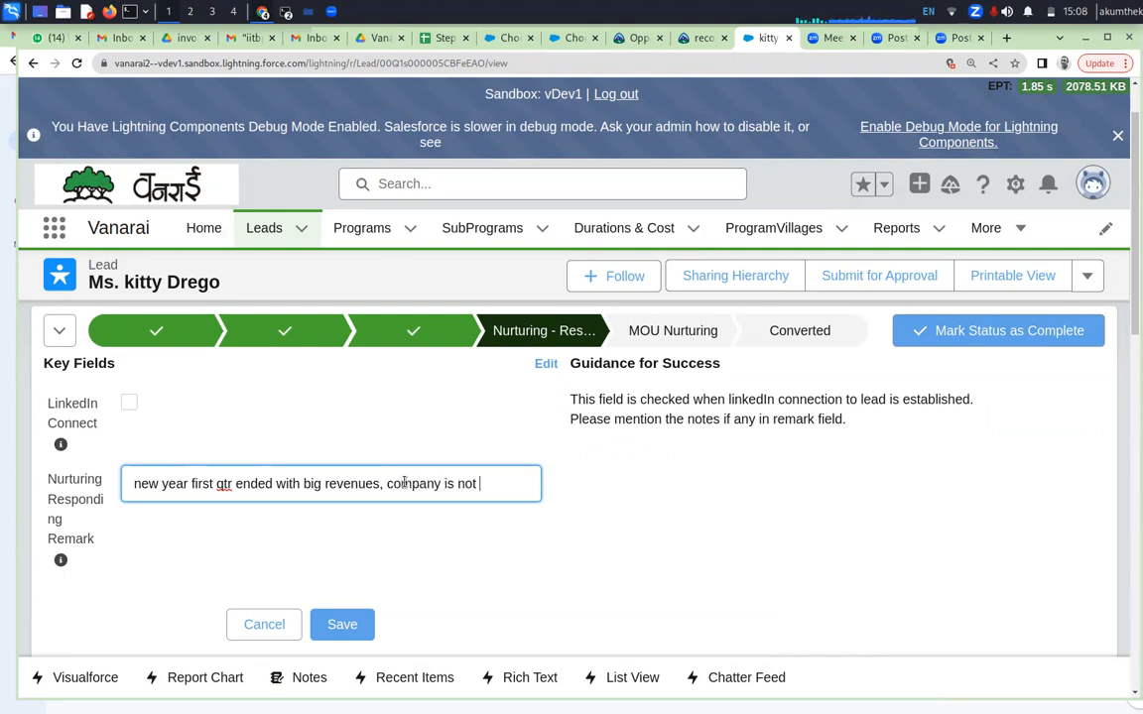
pyautogui.write('w ready to fund')
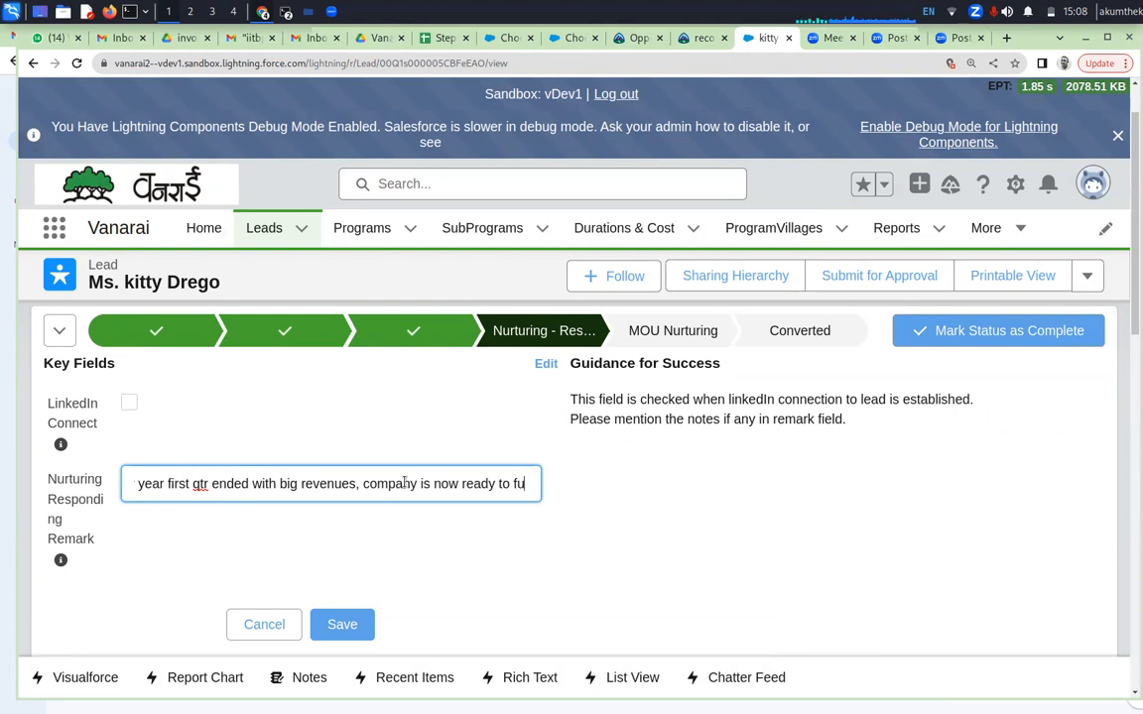
pyautogui.click(335, 624)
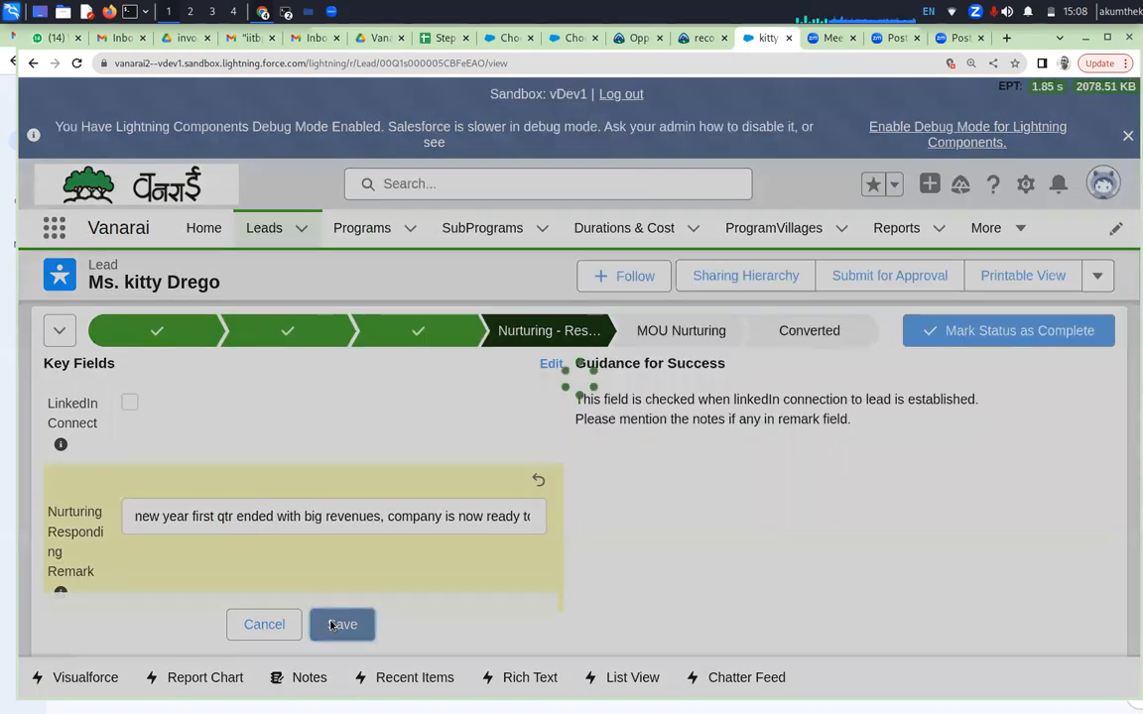
# Examine the lead's open activities, Vanarai Info, address details, Programs List and engagement plans
pyautogui.scroll(-3, 412, 580)
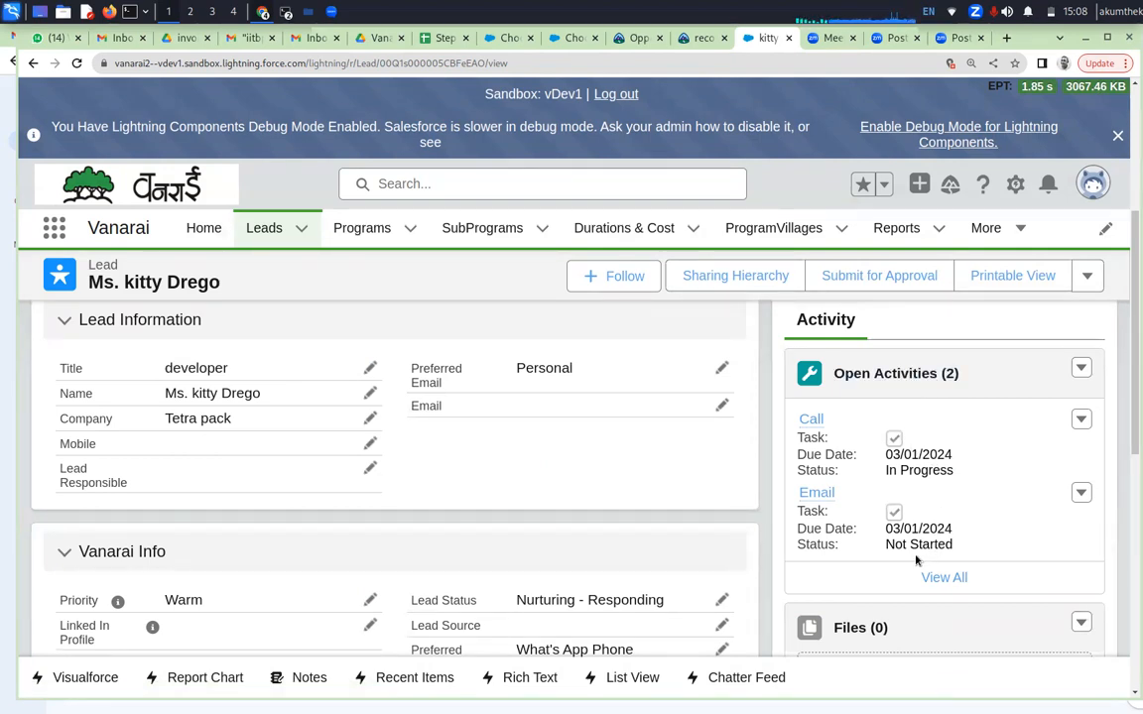
pyautogui.scroll(-1, 882, 574)
pyautogui.scroll(-2, 882, 574)
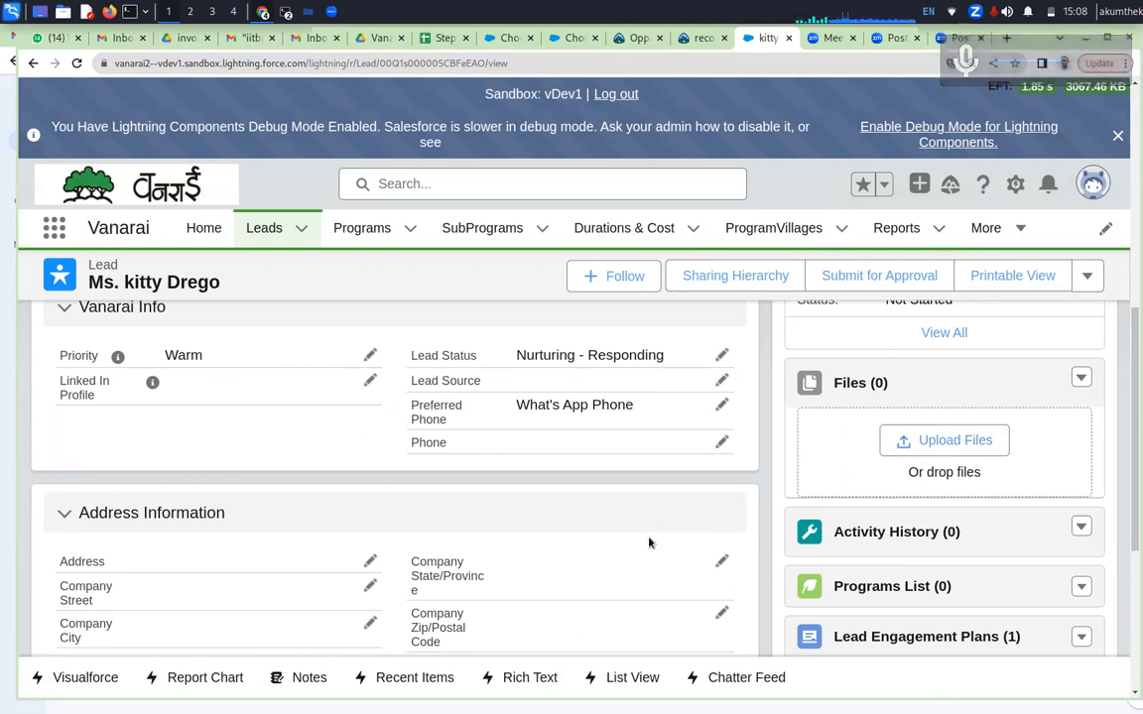
pyautogui.scroll(-1, 649, 543)
pyautogui.scroll(-2, 649, 542)
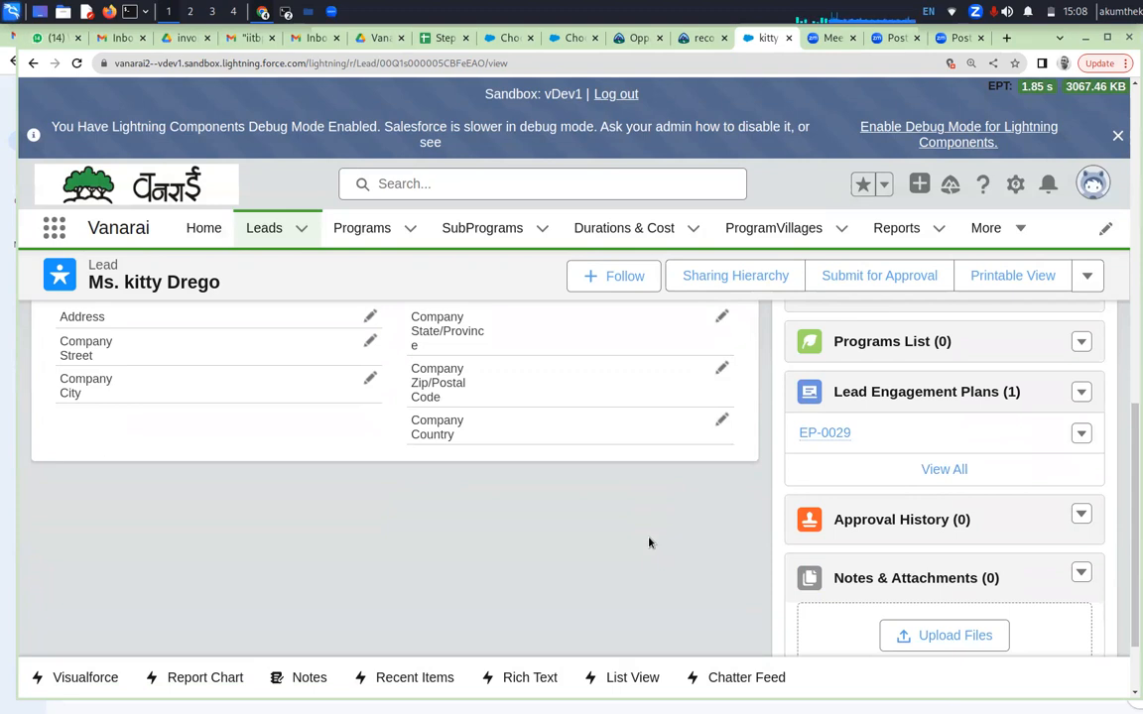
pyautogui.scroll(3, 649, 543)
pyautogui.scroll(3, 649, 541)
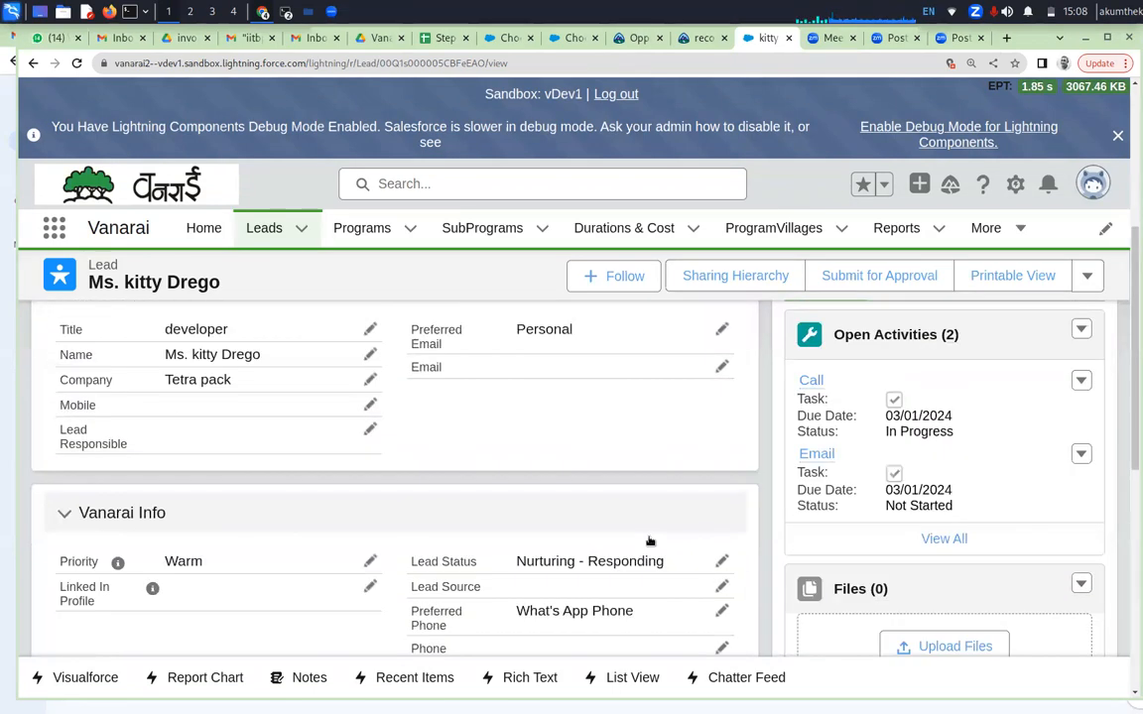
pyautogui.scroll(1, 650, 541)
pyautogui.scroll(1, 650, 541)
# Set the lead's Priority to Hot in the Vanarai Info section
pyautogui.scroll(-3, 650, 541)
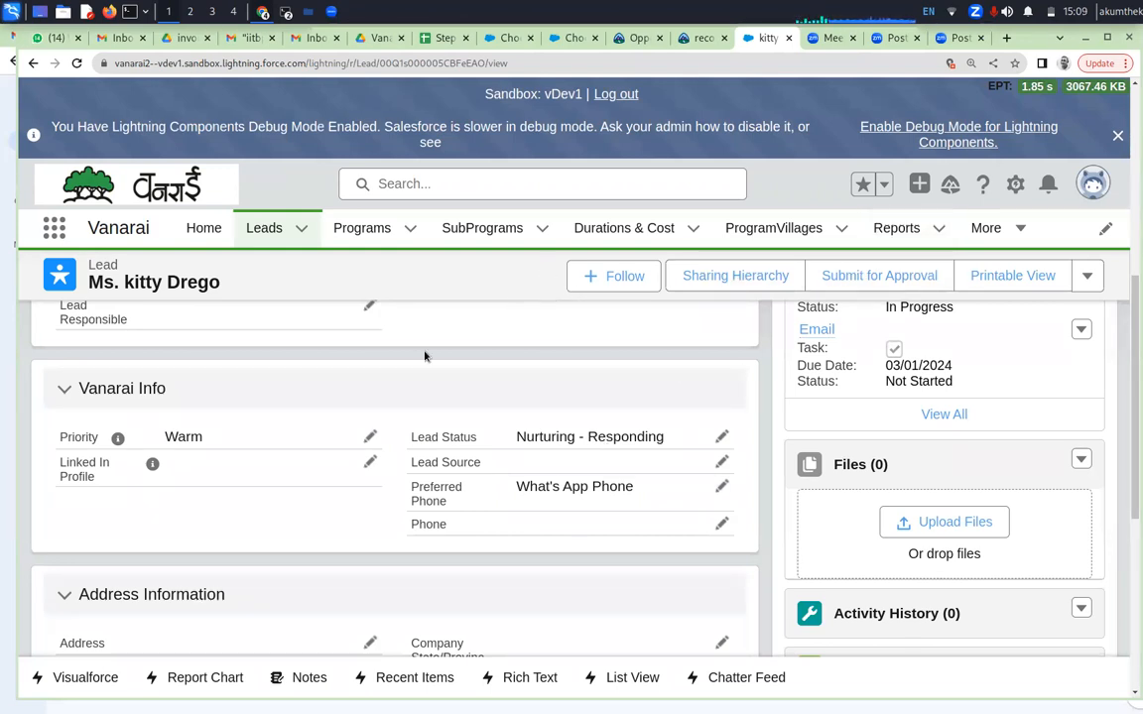
pyautogui.click(367, 438)
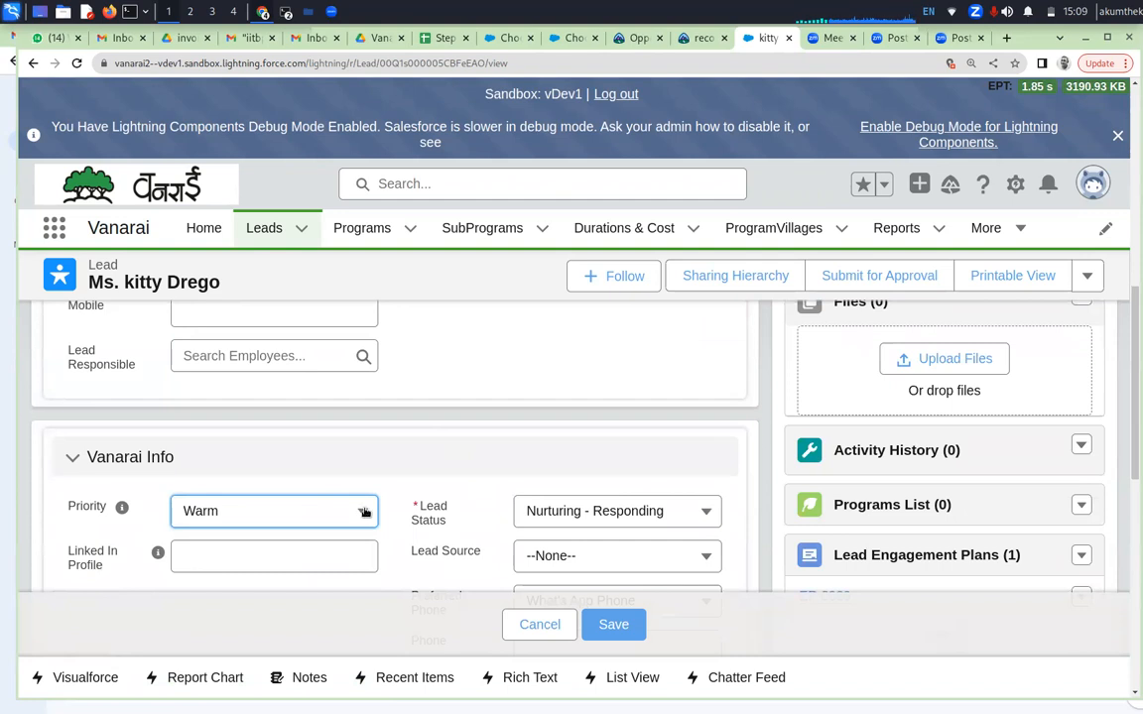
pyautogui.click(363, 512)
pyautogui.click(268, 351)
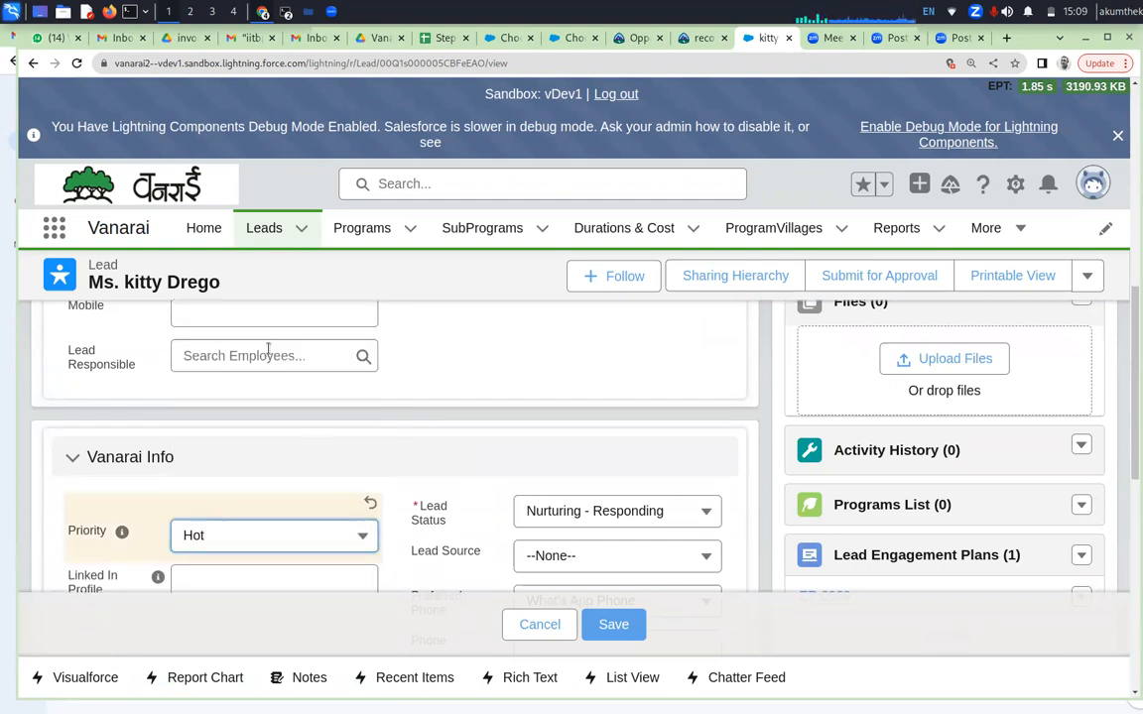
# Review the lead's status path, Nurturing Responding Remark, Vanarai Info fields and related program and engagement plan lists
pyautogui.scroll(4, 732, 401)
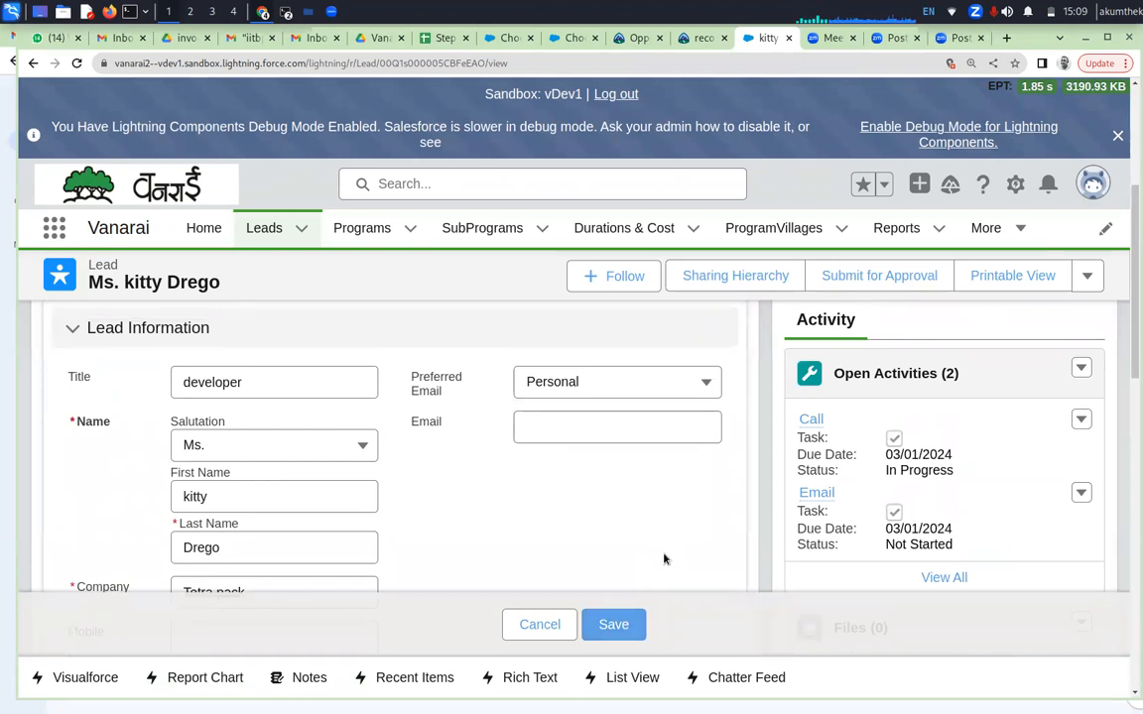
pyautogui.scroll(3, 663, 557)
pyautogui.scroll(1, 664, 557)
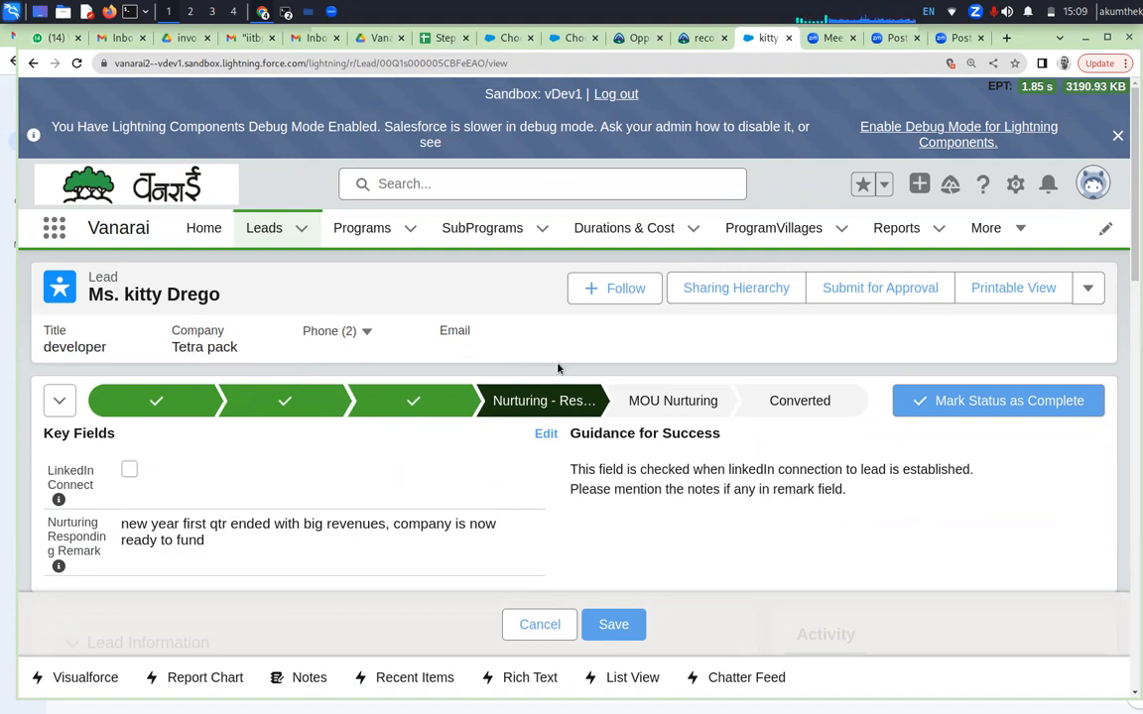
pyautogui.scroll(-2, 558, 368)
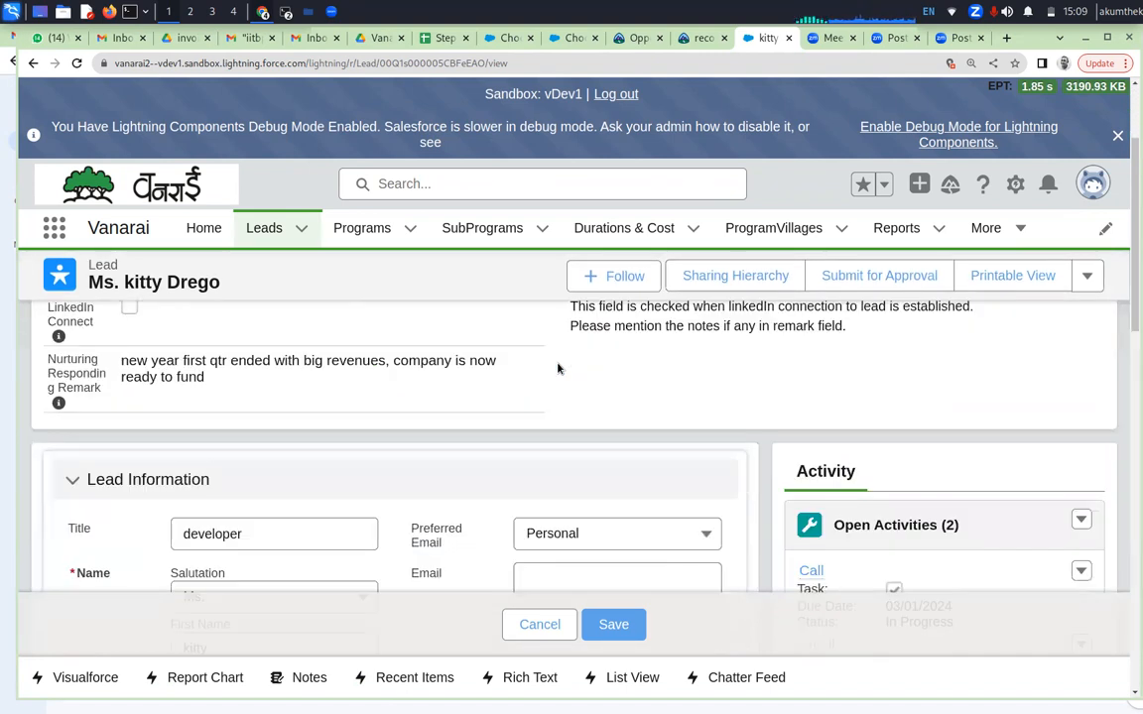
pyautogui.scroll(-4, 557, 368)
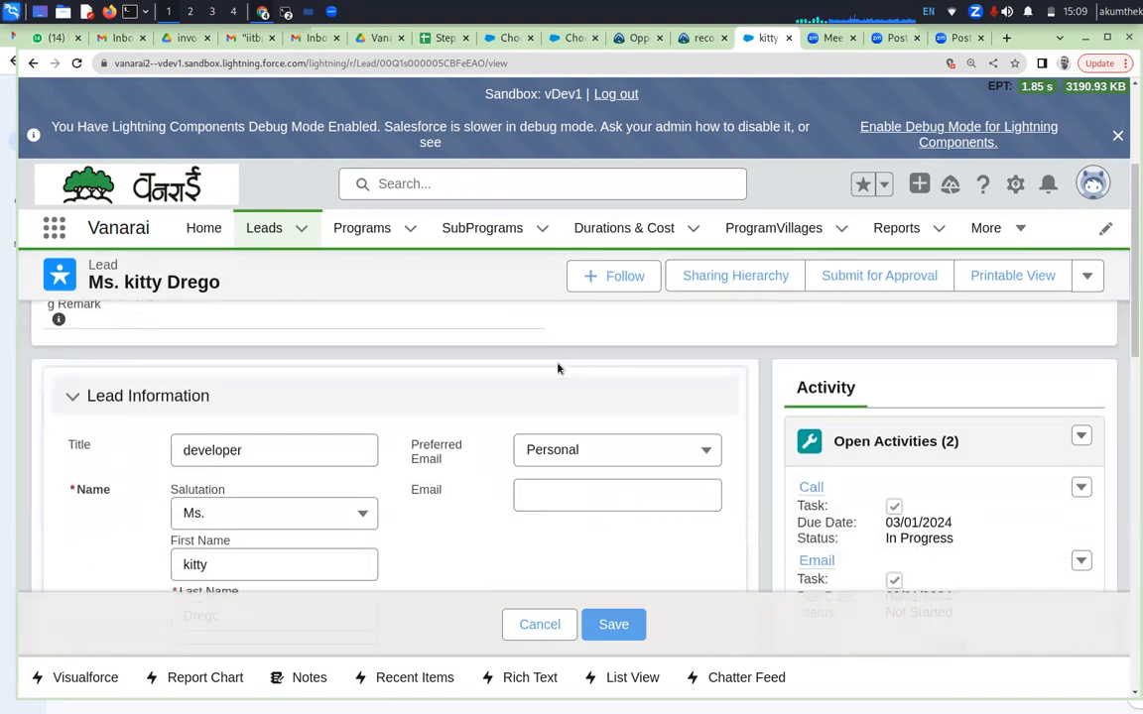
pyautogui.scroll(-3, 558, 368)
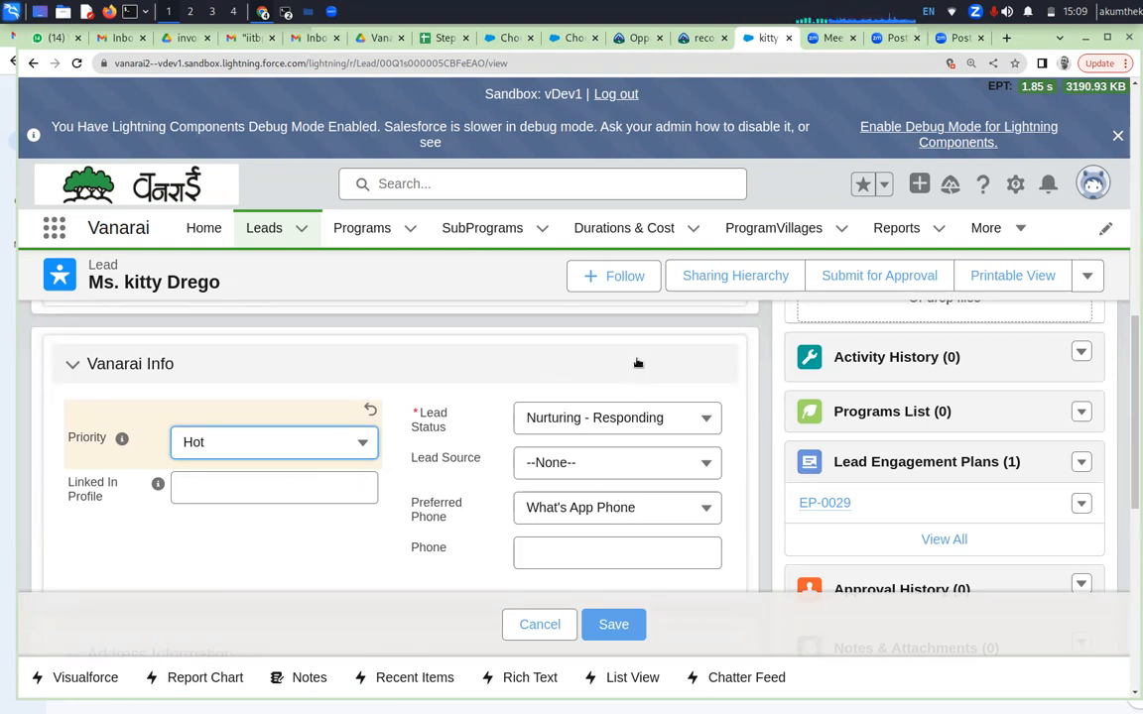
pyautogui.scroll(3, 635, 369)
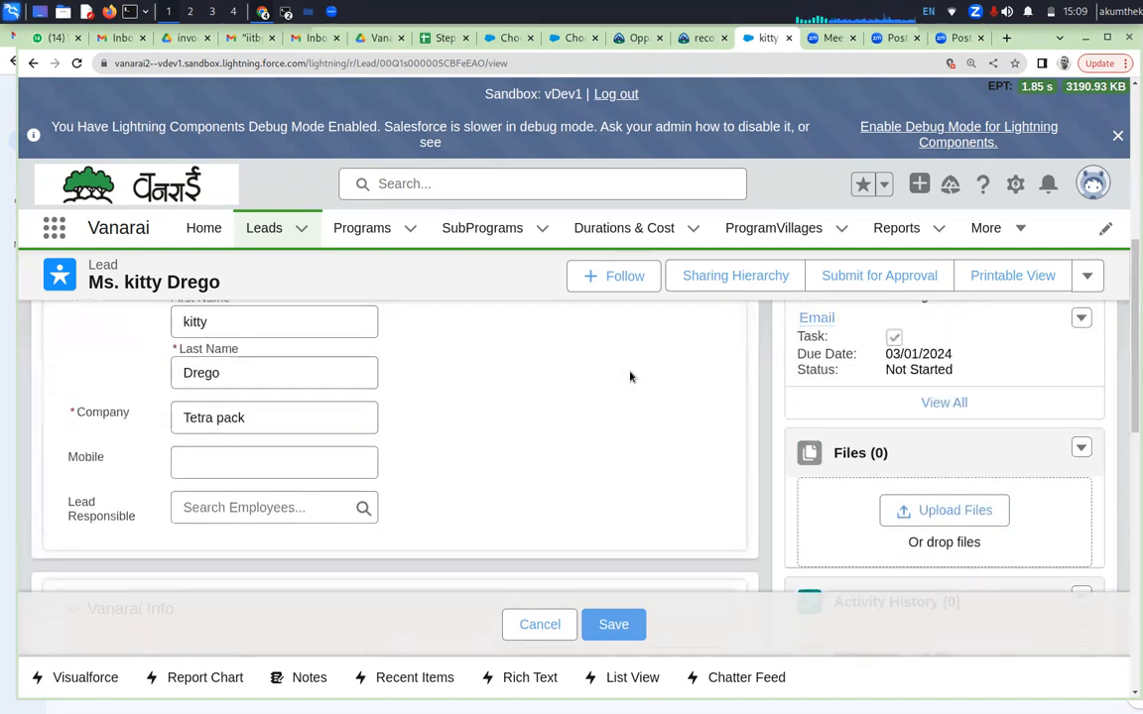
pyautogui.scroll(-3, 630, 376)
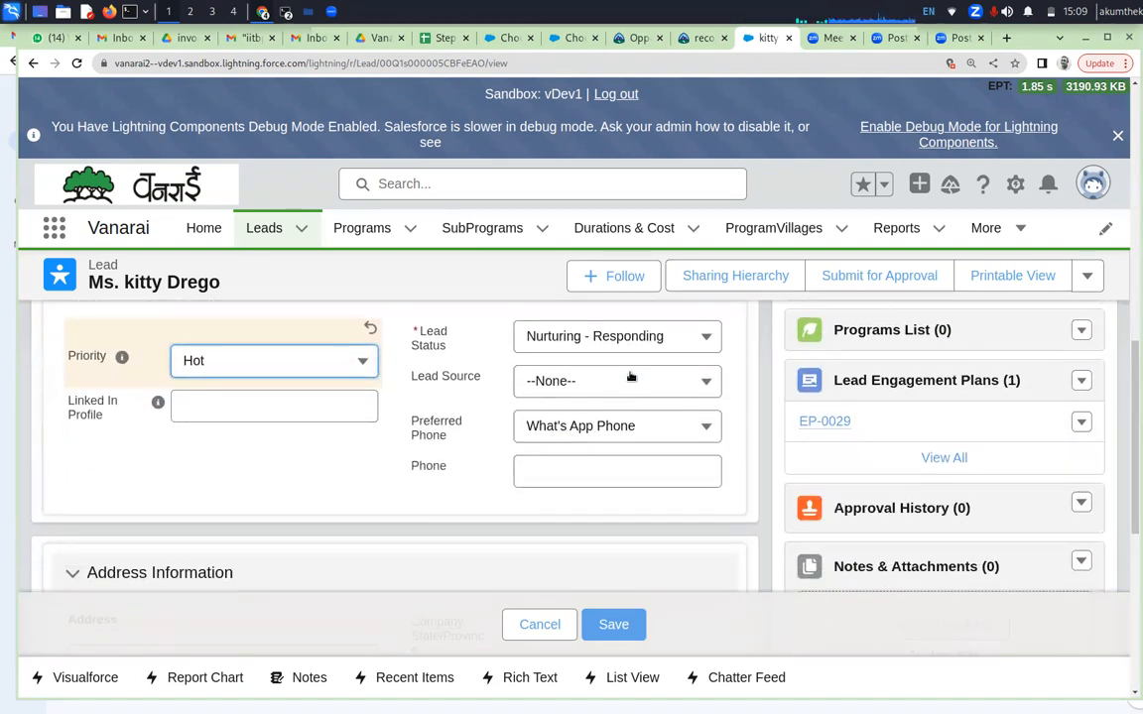
pyautogui.scroll(1, 630, 376)
pyautogui.scroll(1, 630, 376)
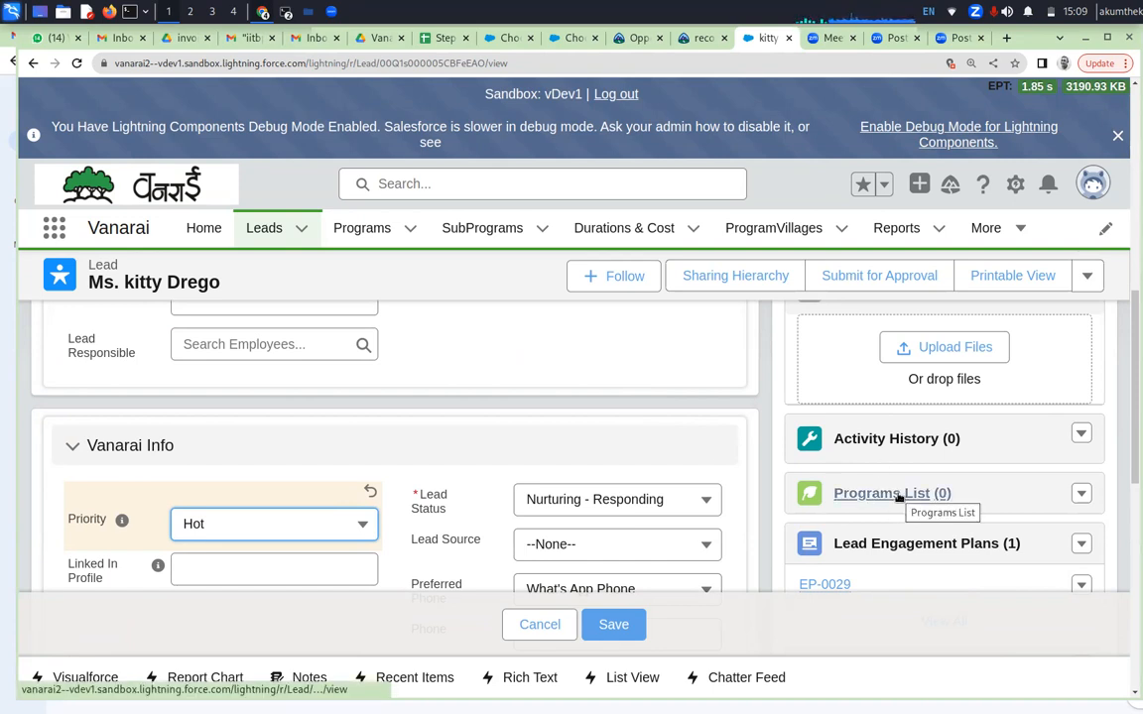
# Start associating a program with the lead, saving the pending changes, and associate the 2024 subprog I program from Aurangabad district
pyautogui.click(1081, 493)
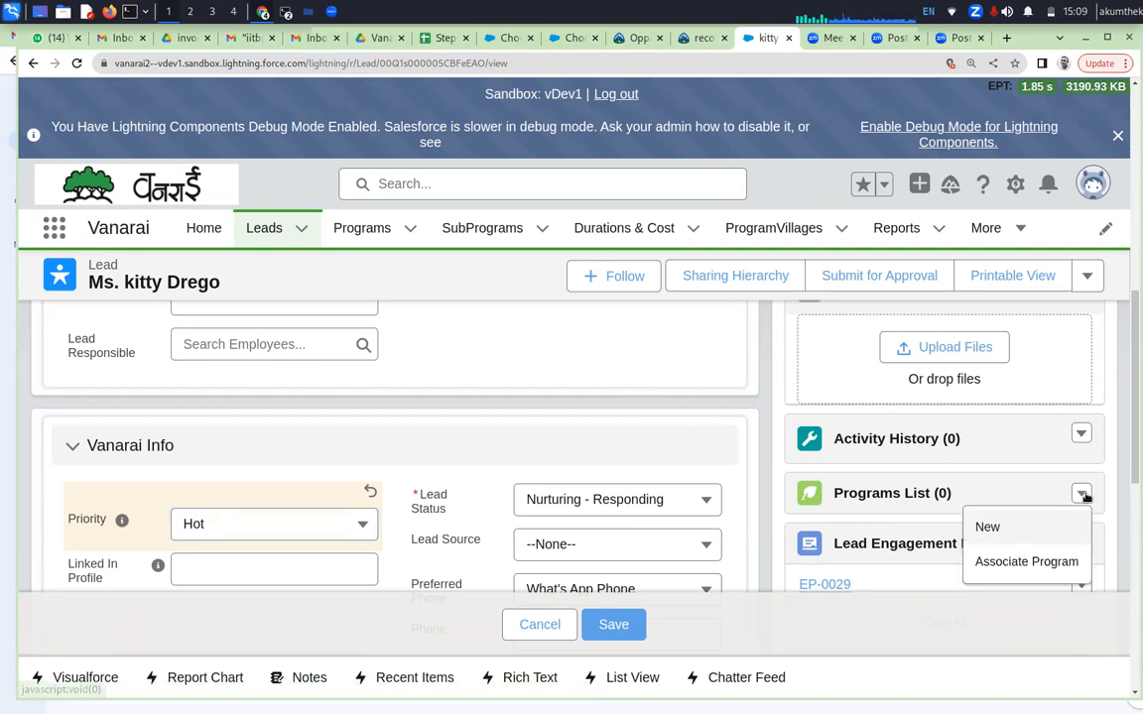
pyautogui.click(999, 563)
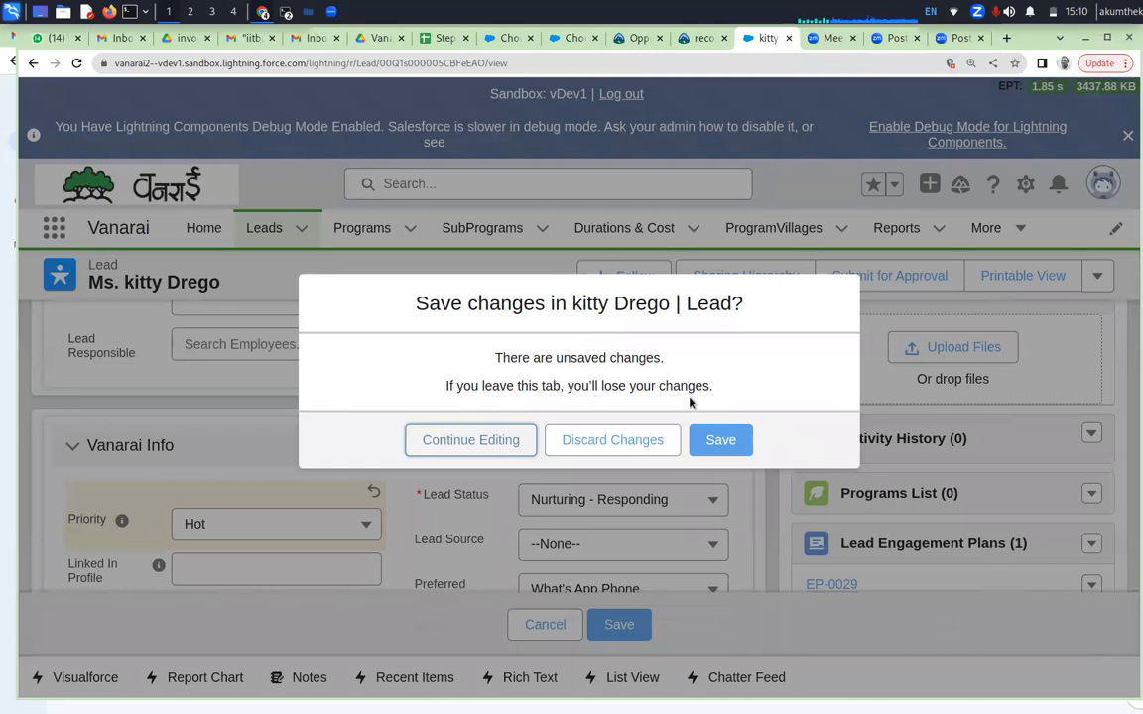
pyautogui.click(721, 441)
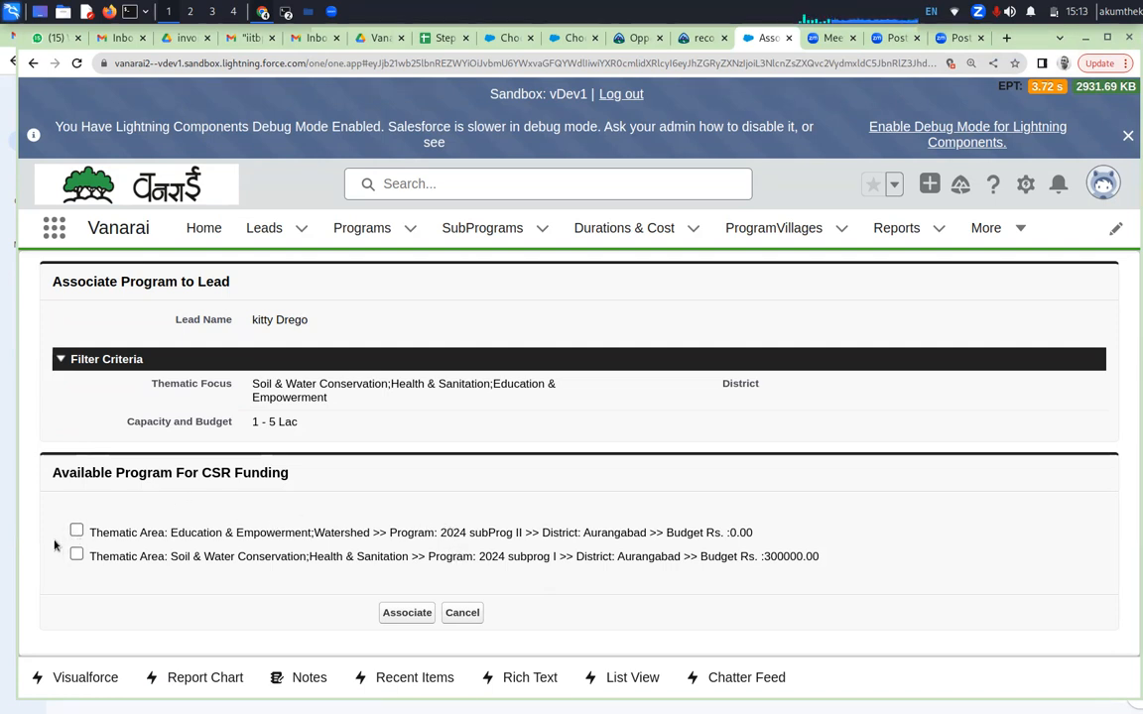
pyautogui.click(77, 555)
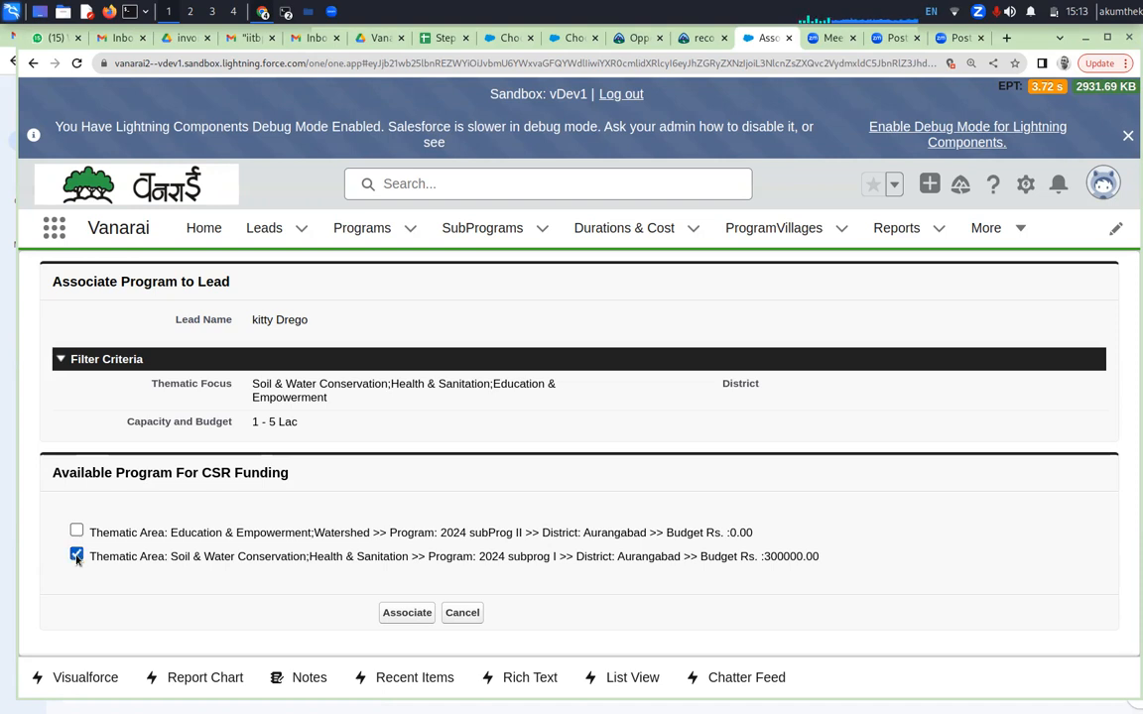
pyautogui.click(403, 616)
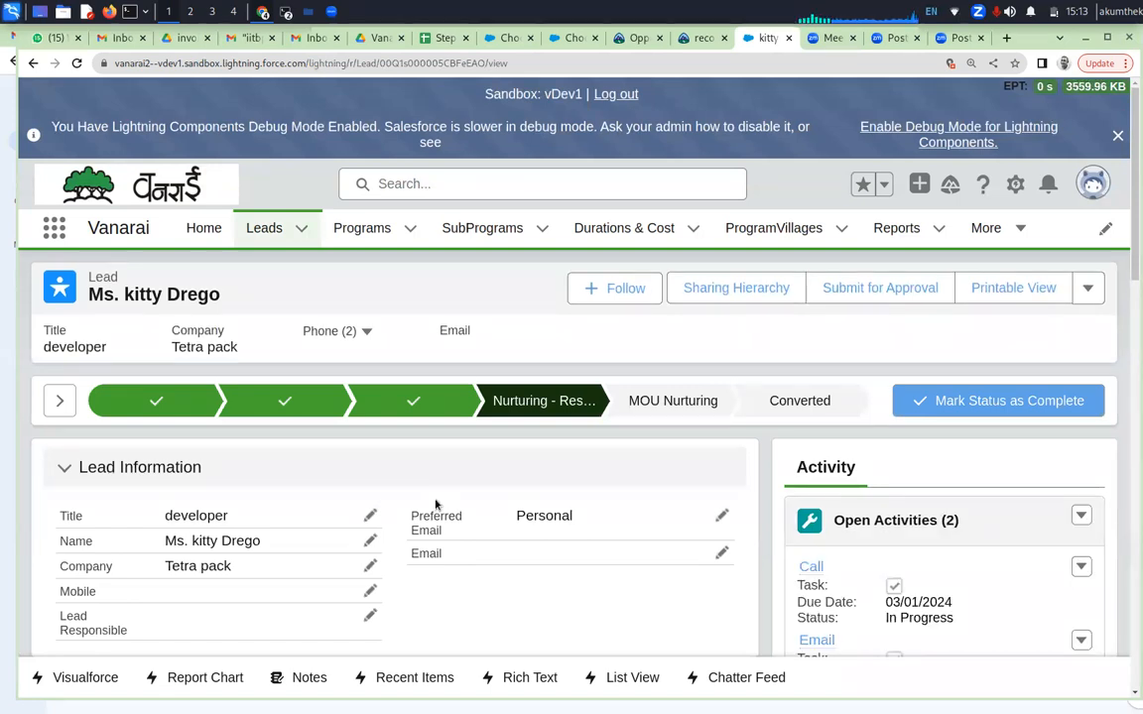
# Check the lead's Vanarai Info and Programs List, and try to complete the Nurturing - Responding stage
pyautogui.scroll(-3, 442, 501)
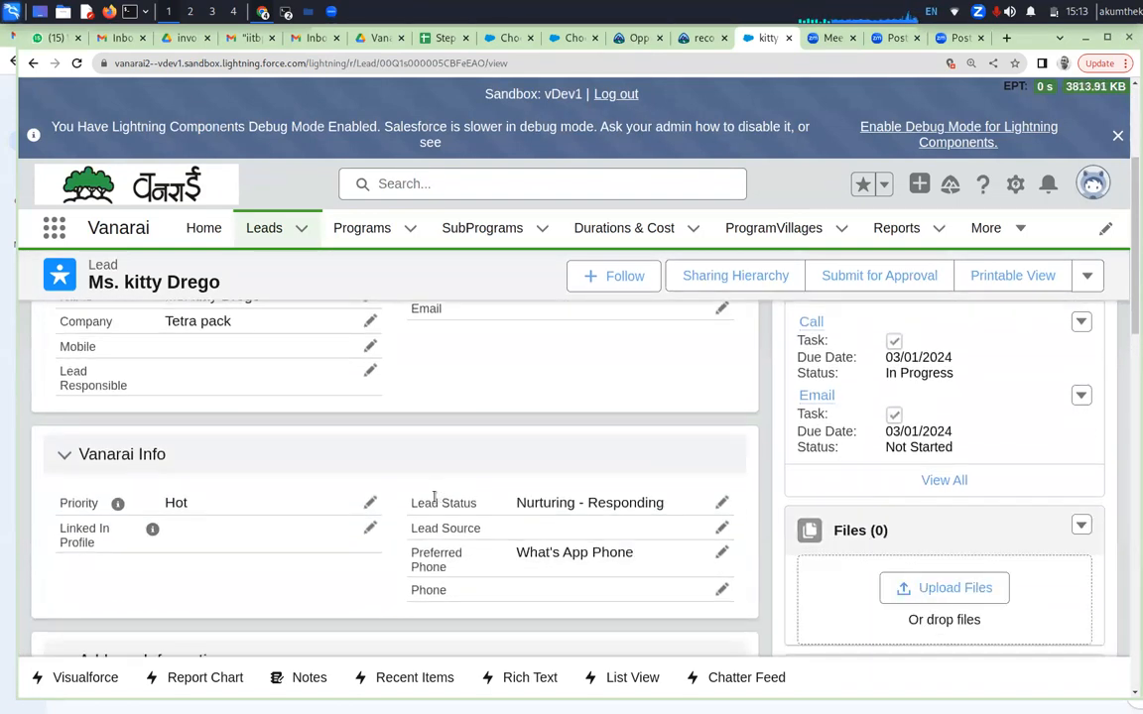
pyautogui.scroll(2, 437, 497)
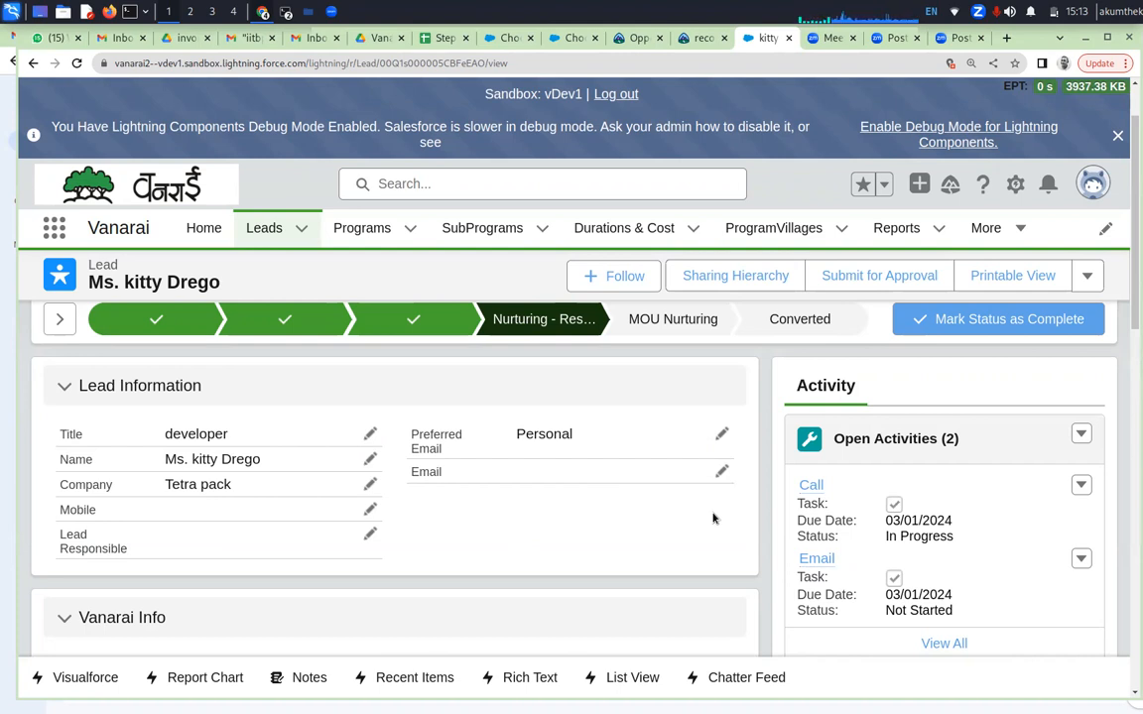
pyautogui.scroll(-2, 679, 542)
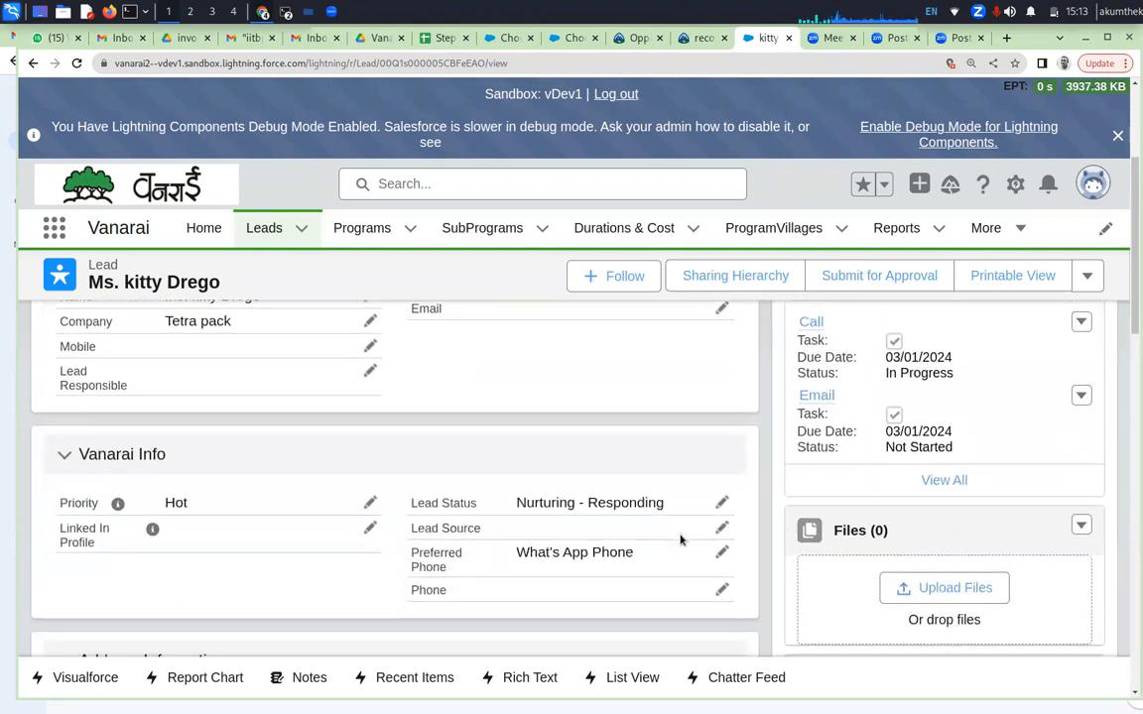
pyautogui.scroll(-2, 681, 540)
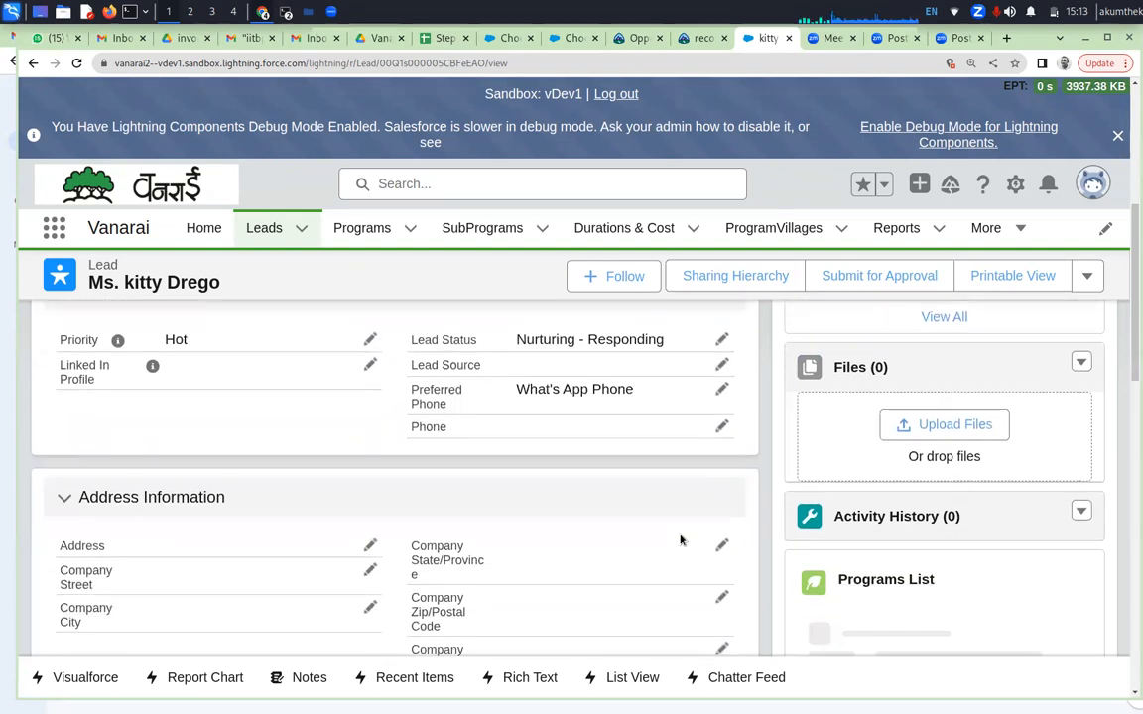
pyautogui.scroll(4, 680, 540)
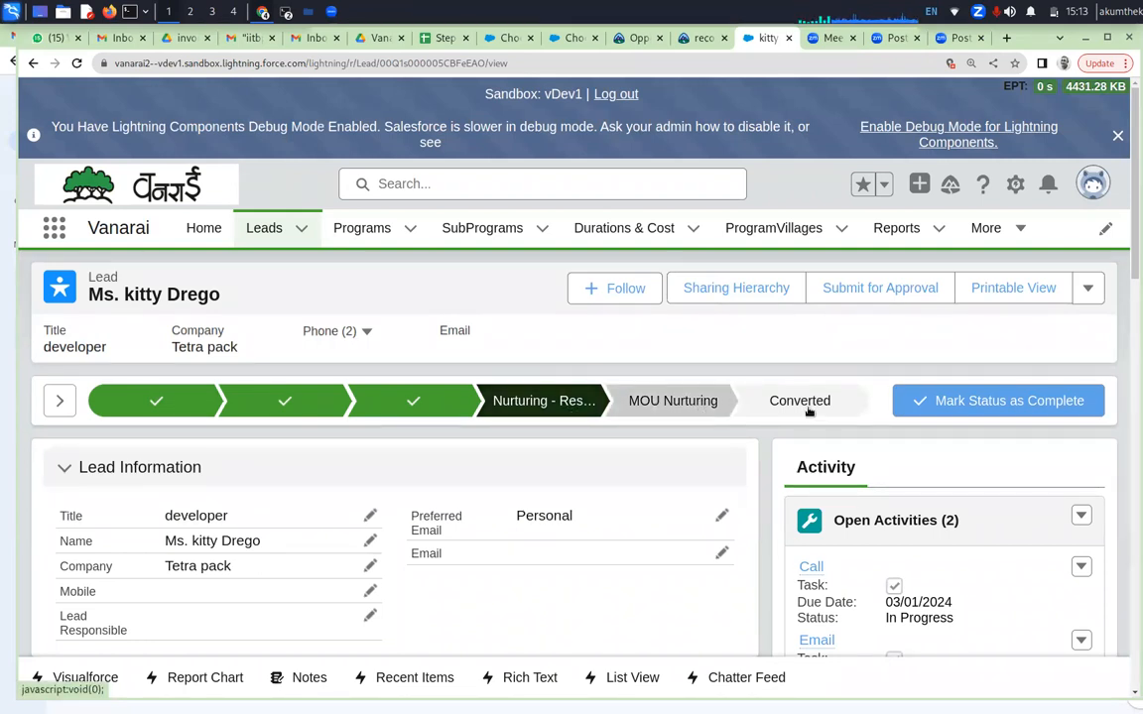
pyautogui.click(974, 405)
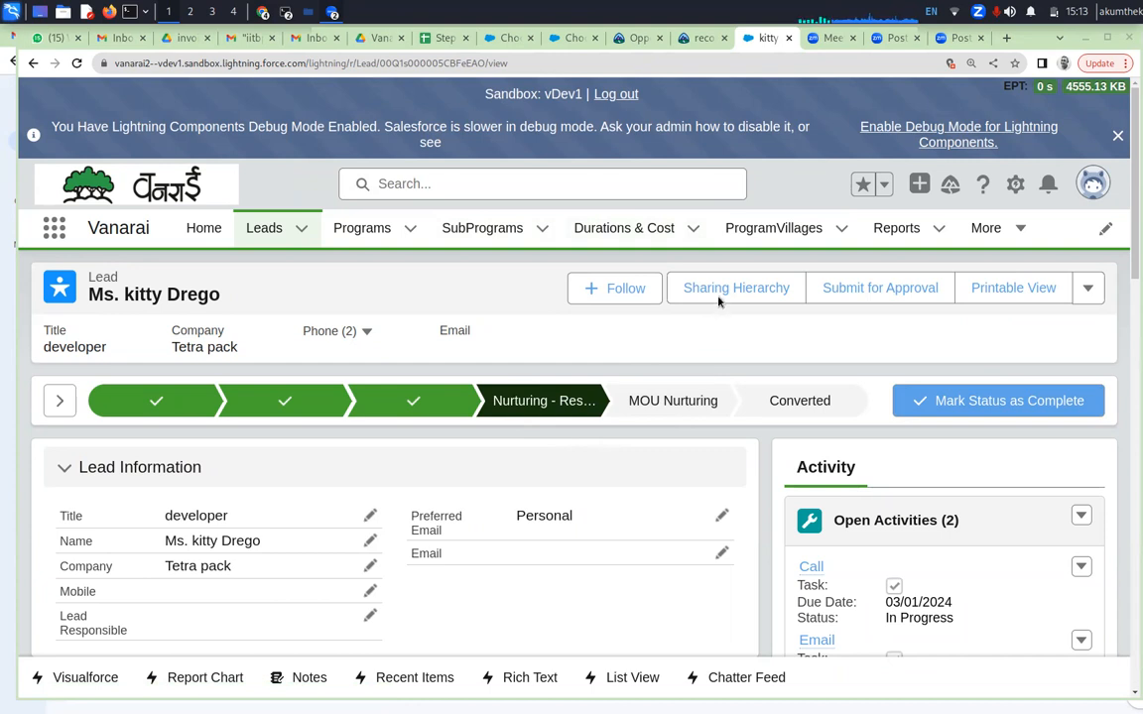
pyautogui.click(961, 403)
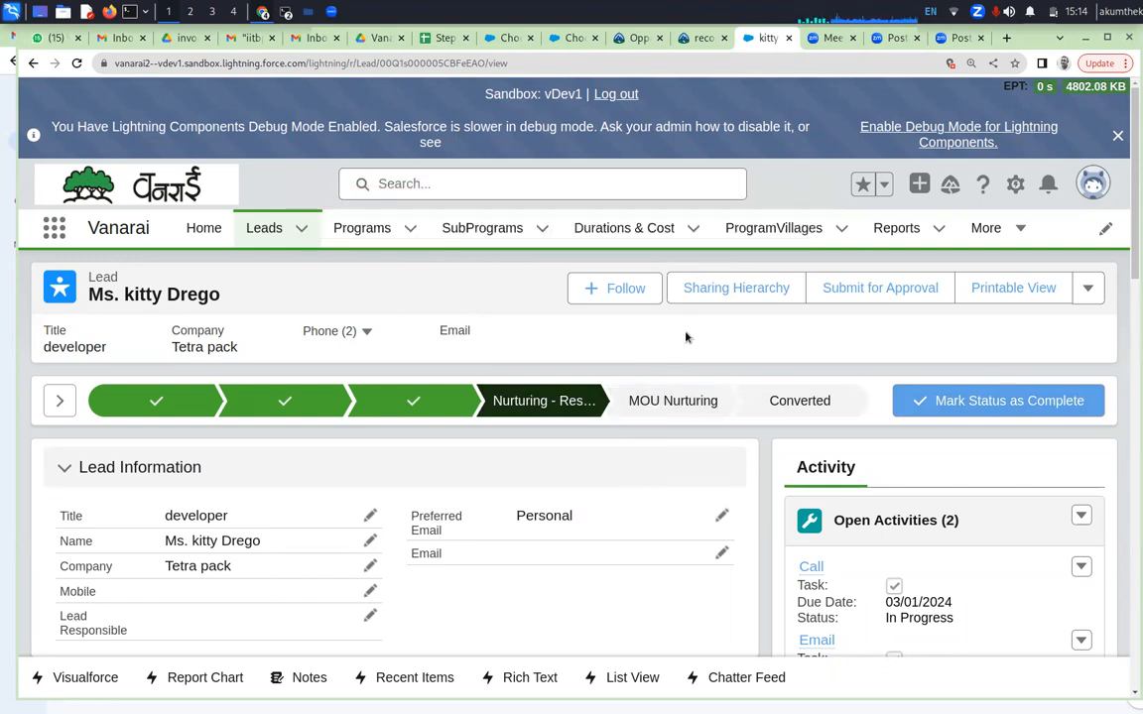
# Fill in the street and city of the lead's address and save the record
pyautogui.scroll(-5, 635, 506)
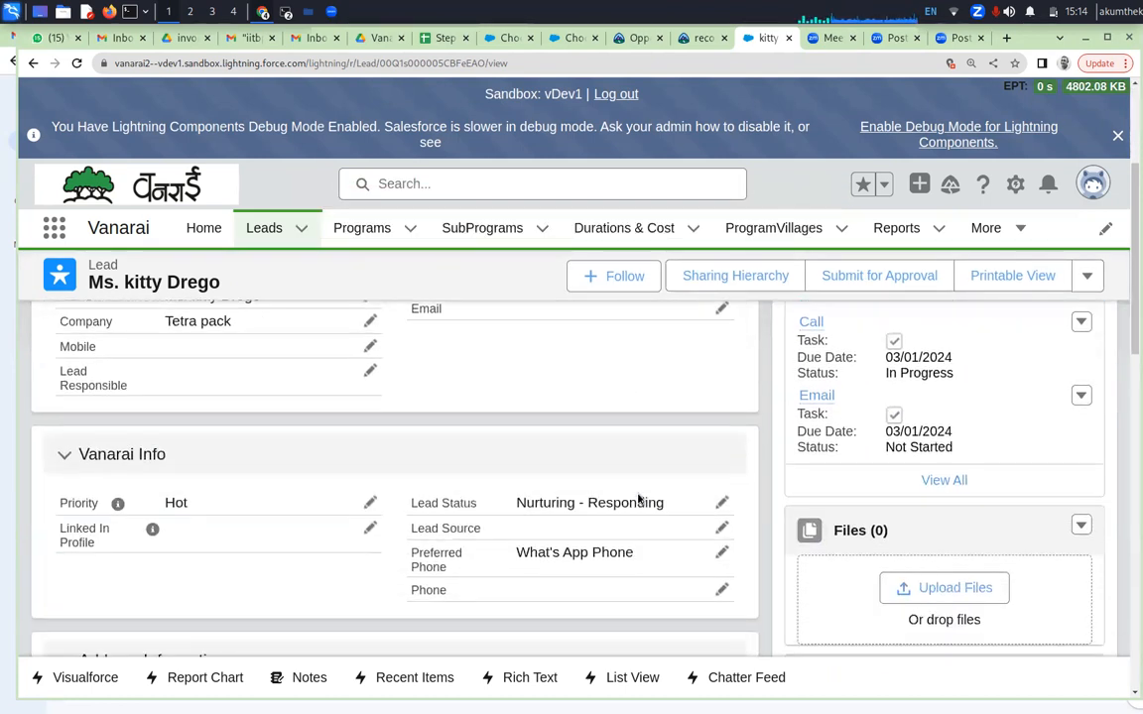
pyautogui.scroll(-3, 637, 498)
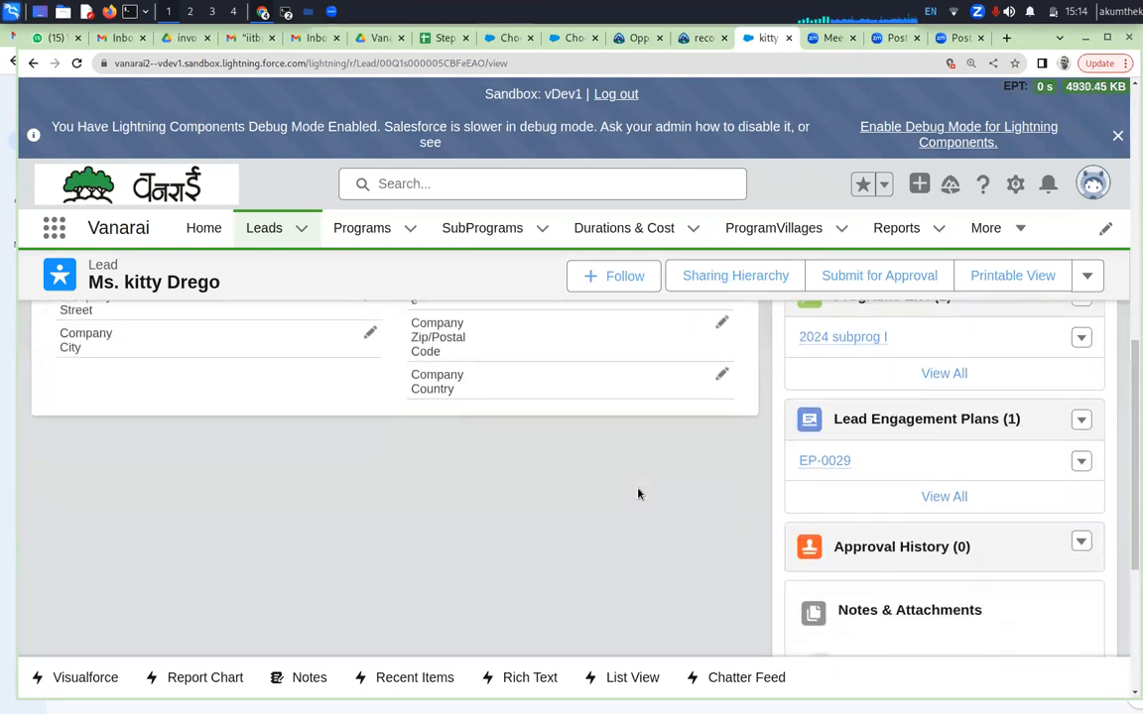
pyautogui.scroll(3, 638, 492)
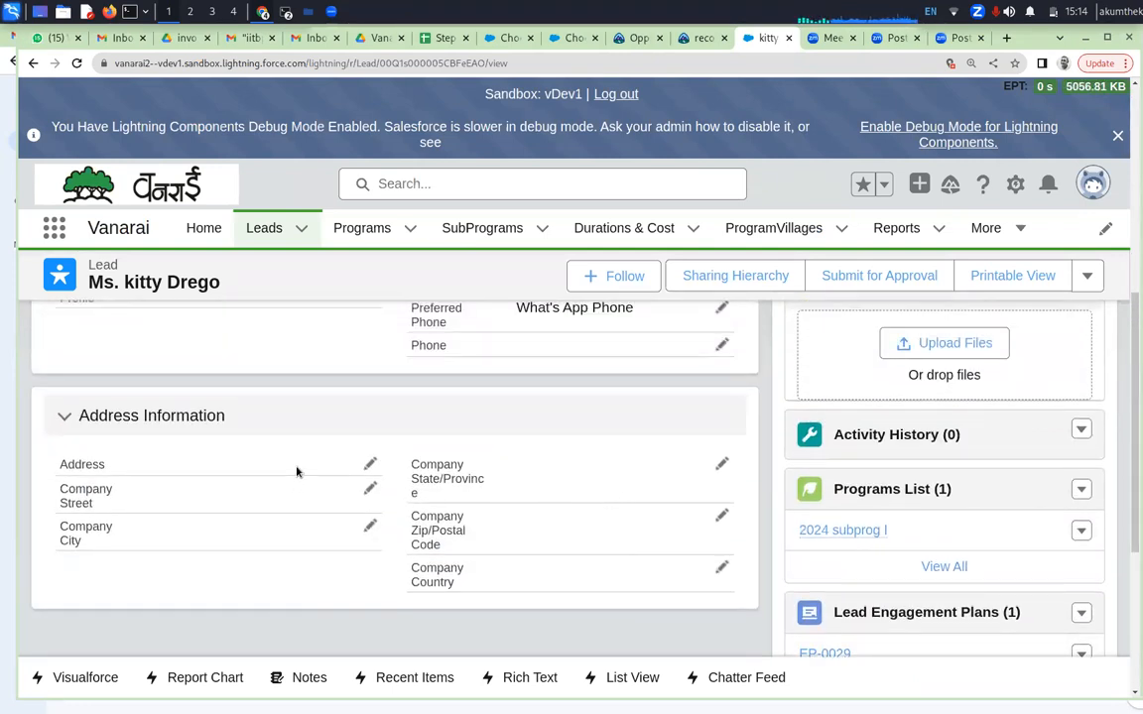
pyautogui.click(369, 465)
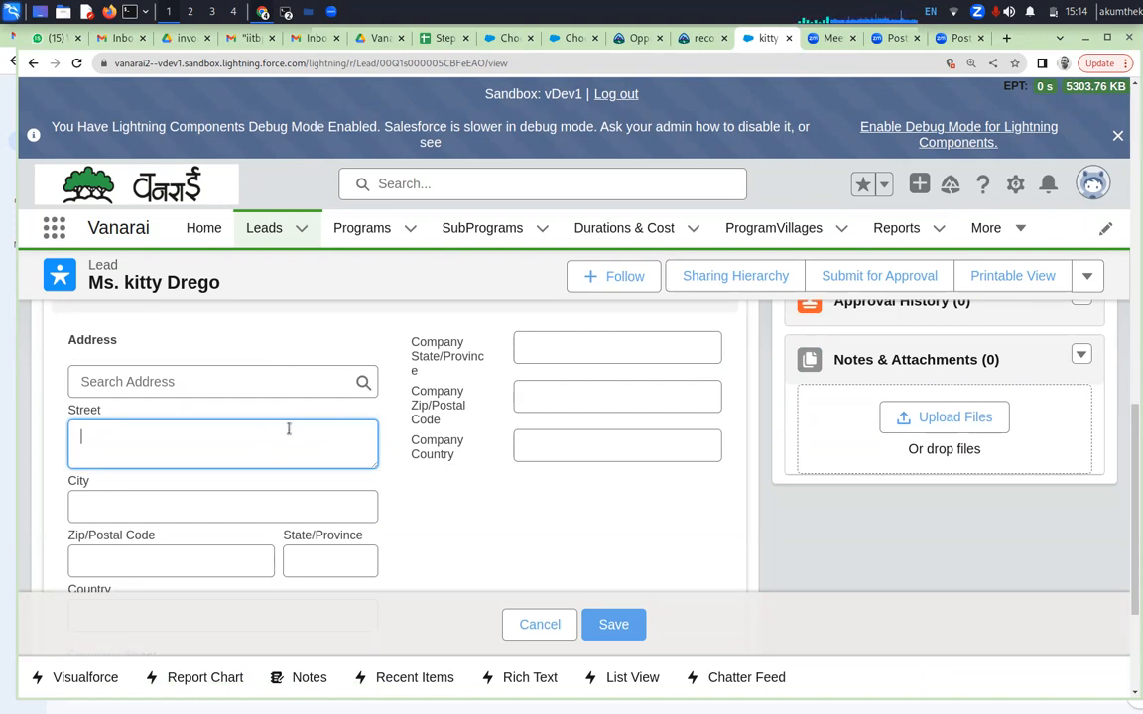
pyautogui.write('nagar road,')
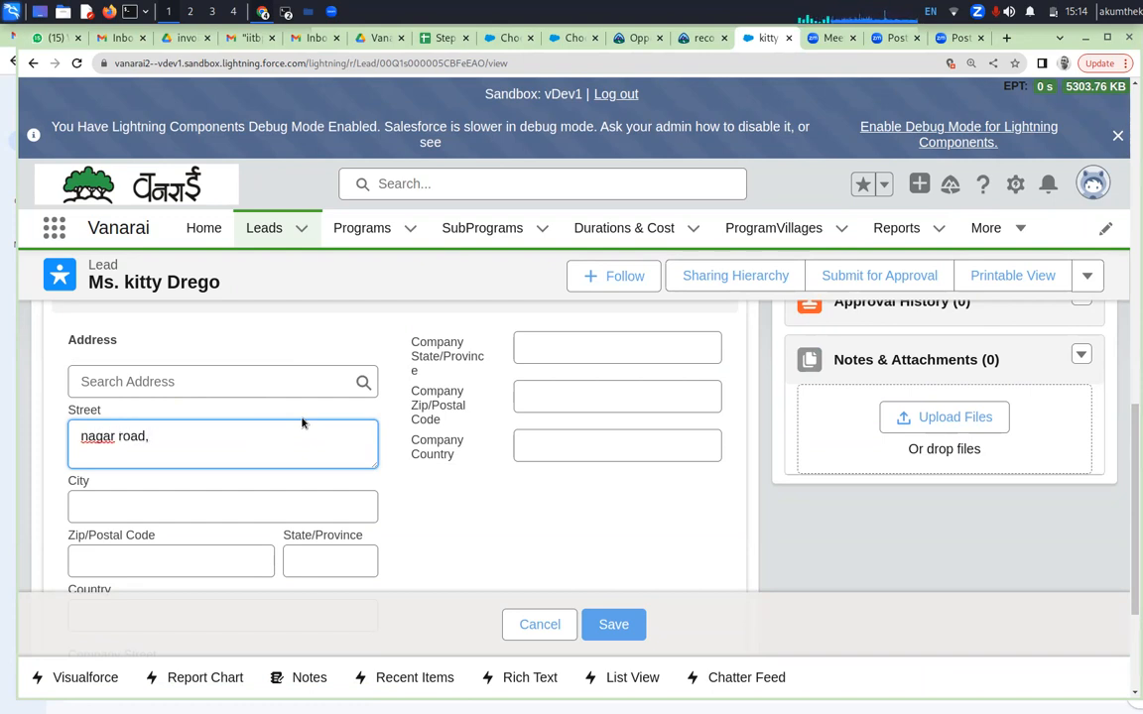
pyautogui.click(311, 505)
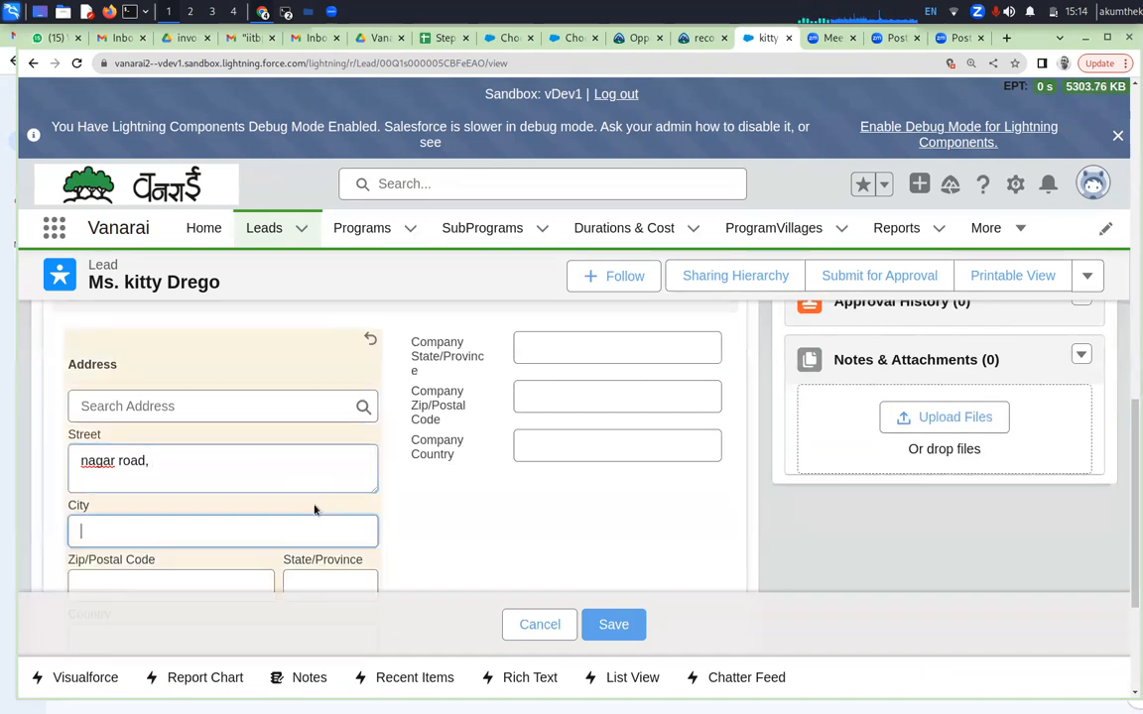
pyautogui.write('Aurangabad')
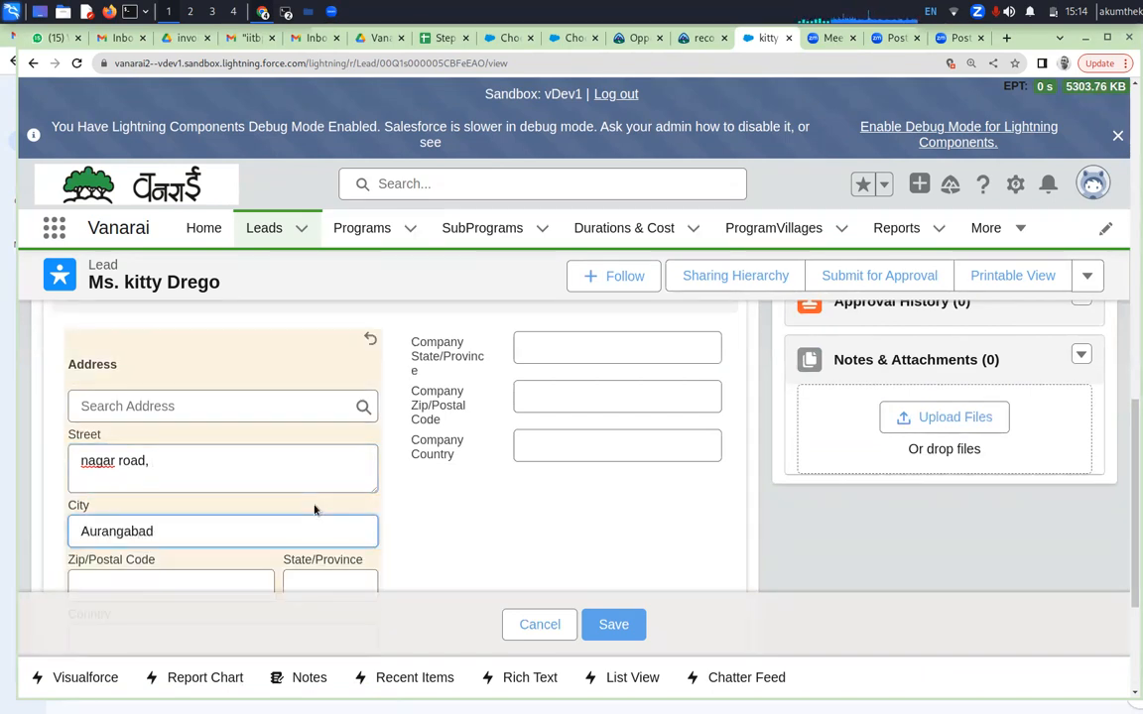
pyautogui.scroll(-1, 374, 510)
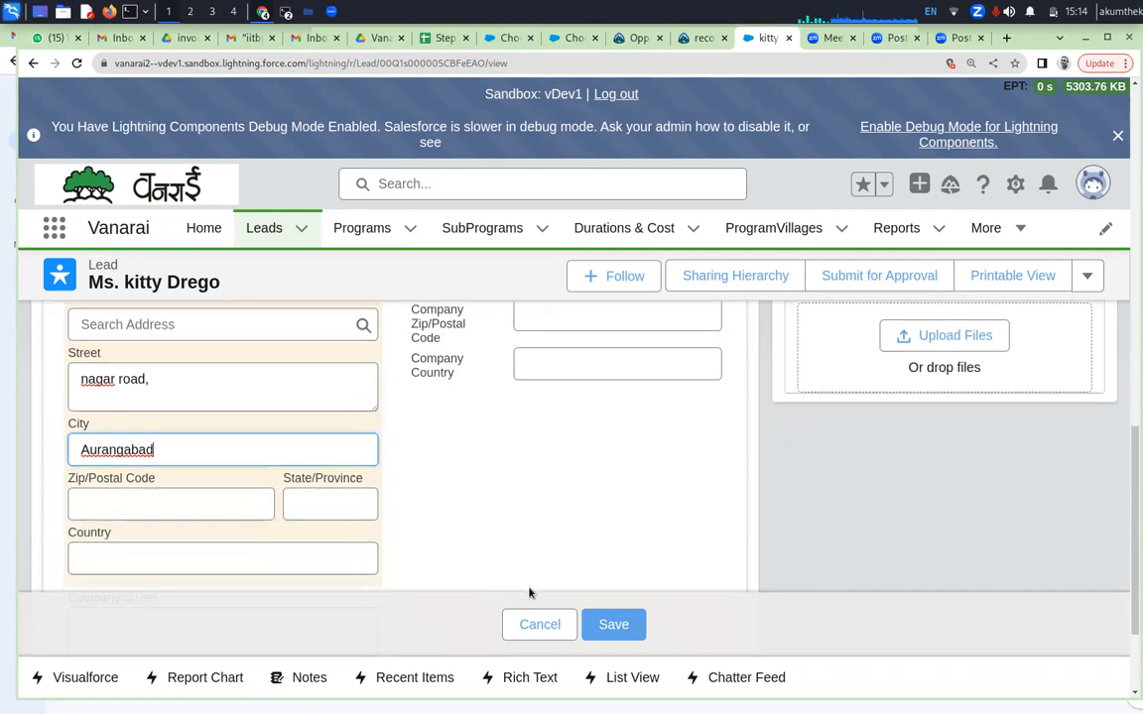
pyautogui.click(598, 617)
pyautogui.scroll(2, 602, 543)
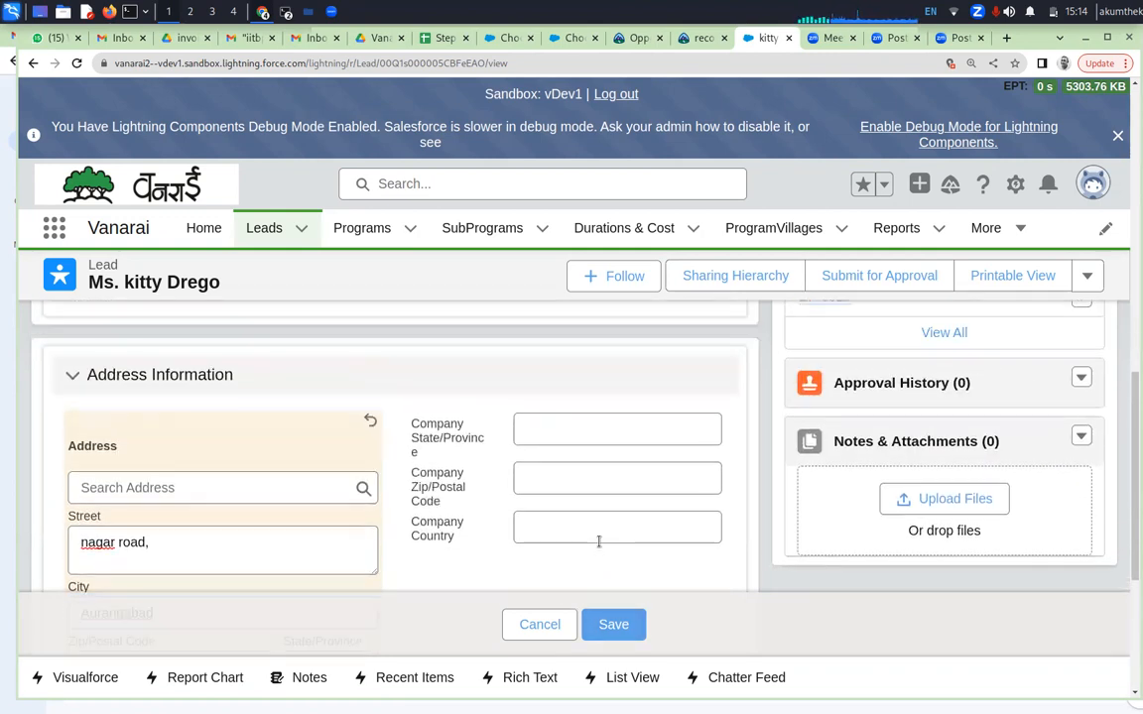
pyautogui.click(603, 623)
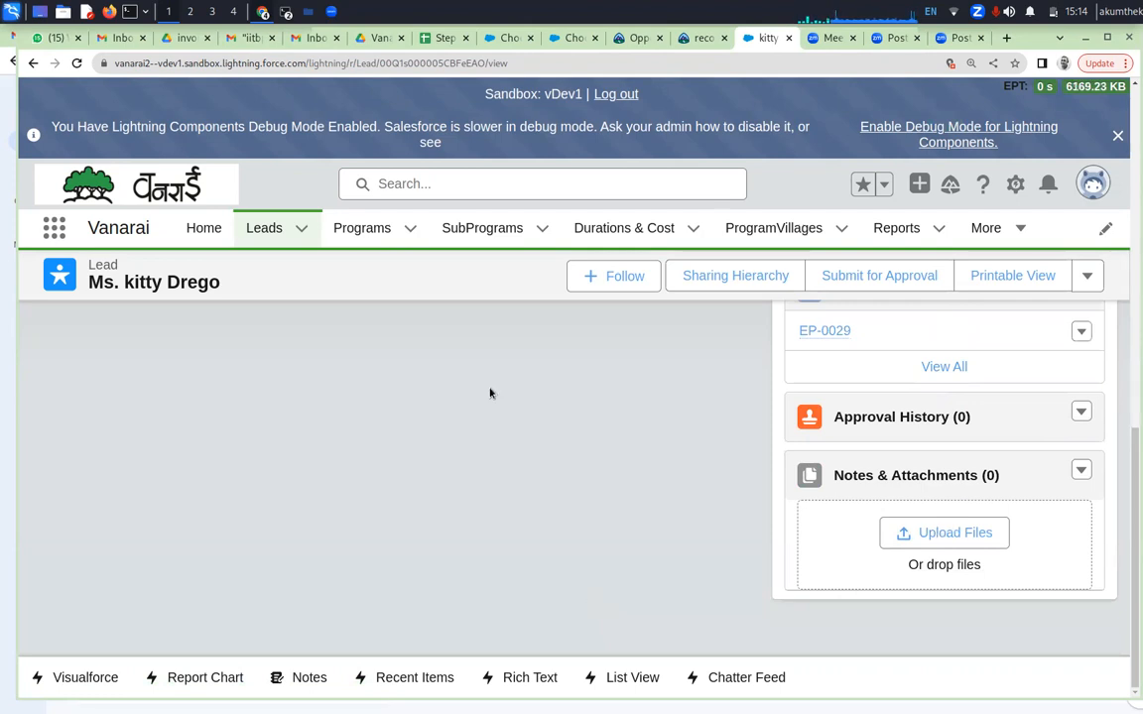
# Complete the Nurturing - Responding stage to advance the lead to MOU Nurturing
pyautogui.scroll(1, 562, 383)
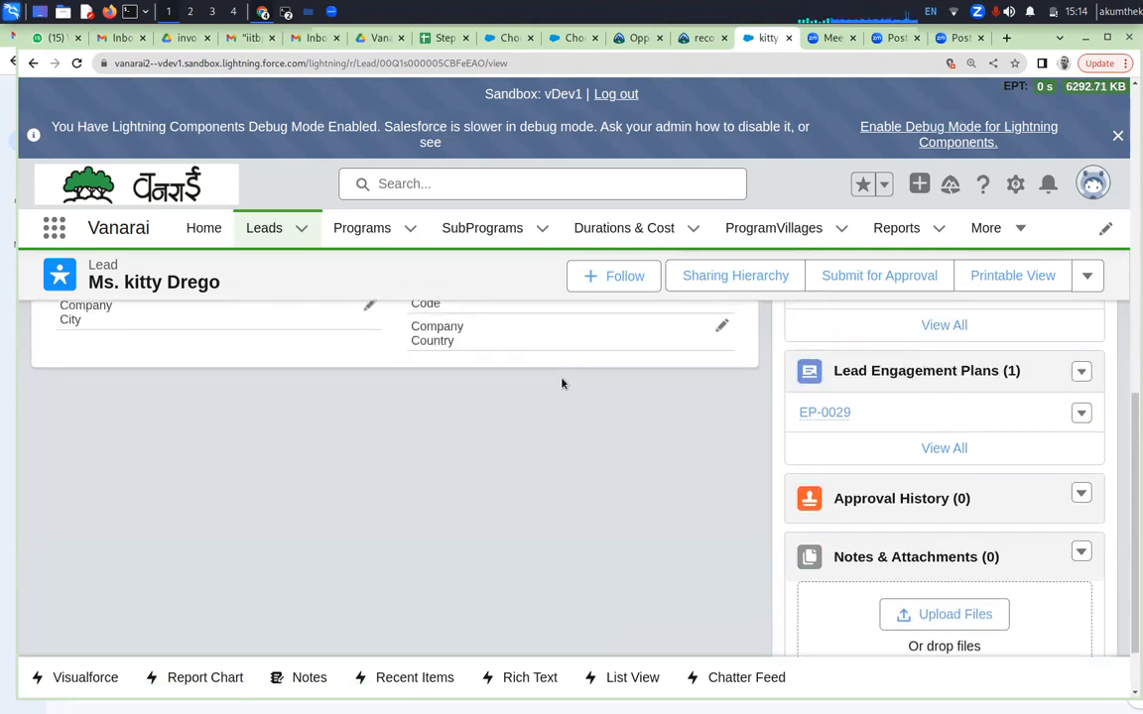
pyautogui.scroll(7, 562, 383)
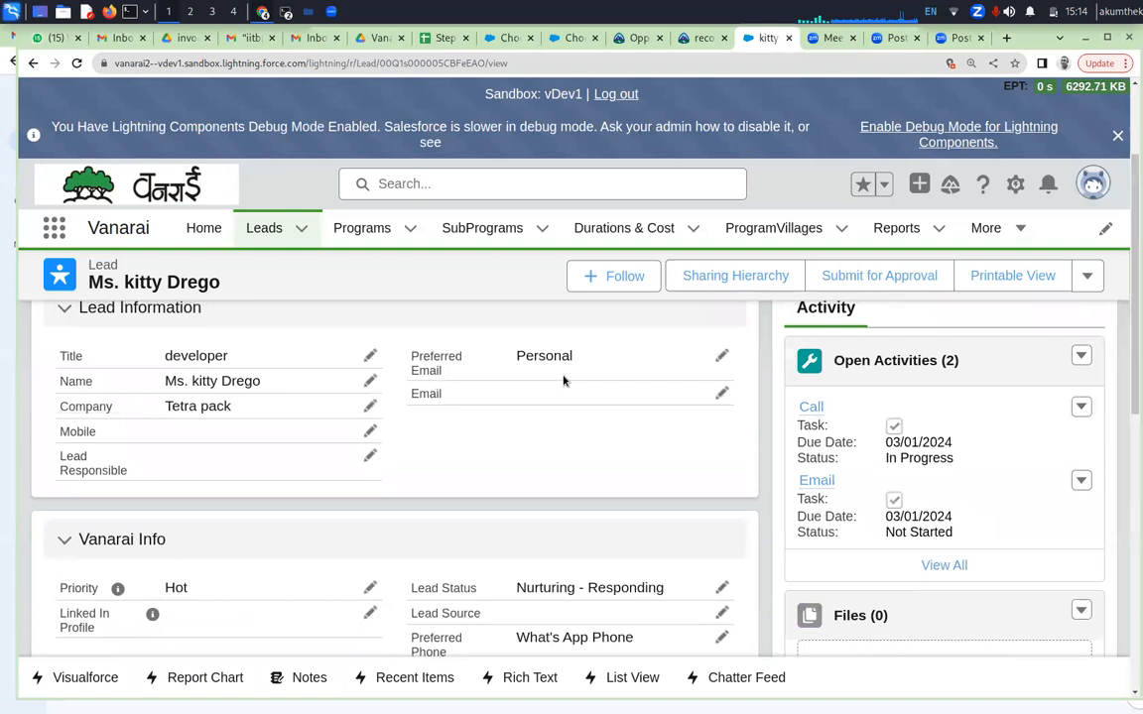
pyautogui.scroll(2, 562, 380)
pyautogui.click(992, 401)
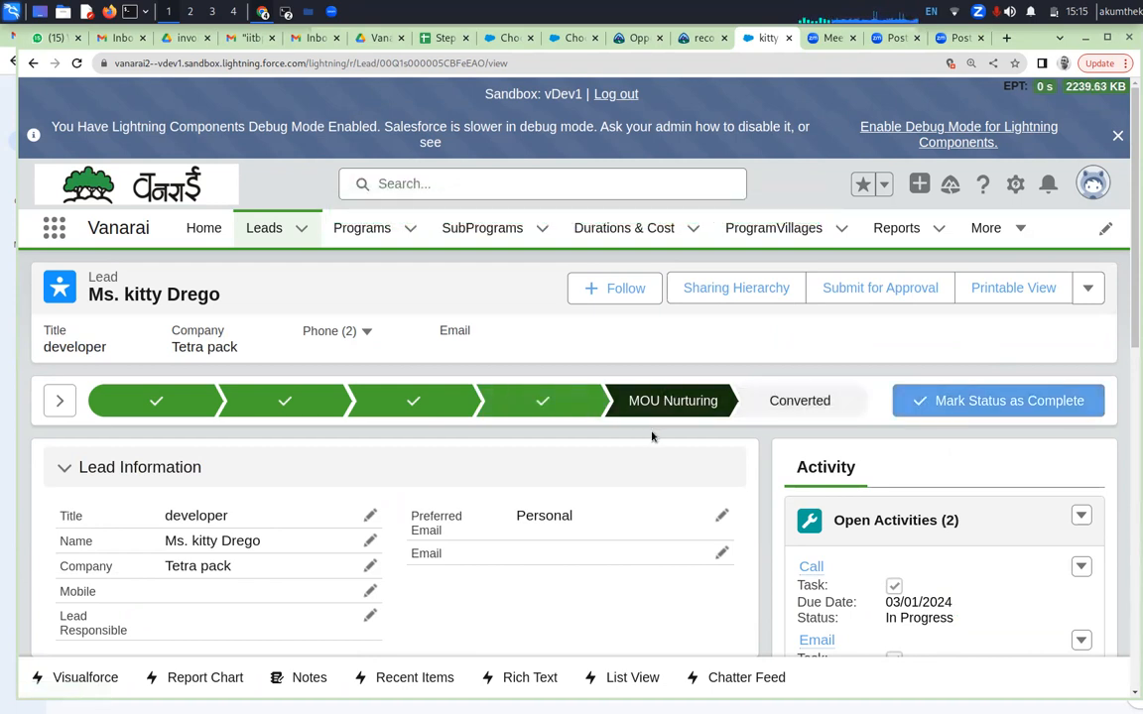
# Expand the lead's MOU Nurturing stage guidance and review its draft, approval and signed agreement key fields
pyautogui.click(59, 400)
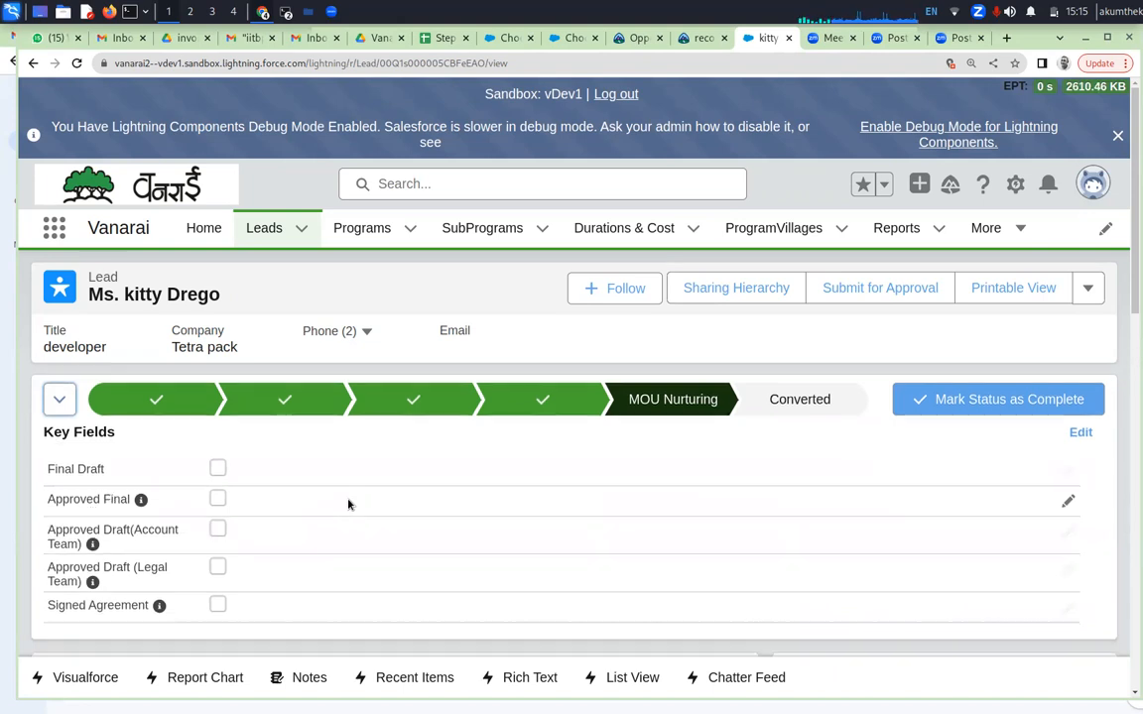
pyautogui.scroll(-1, 348, 505)
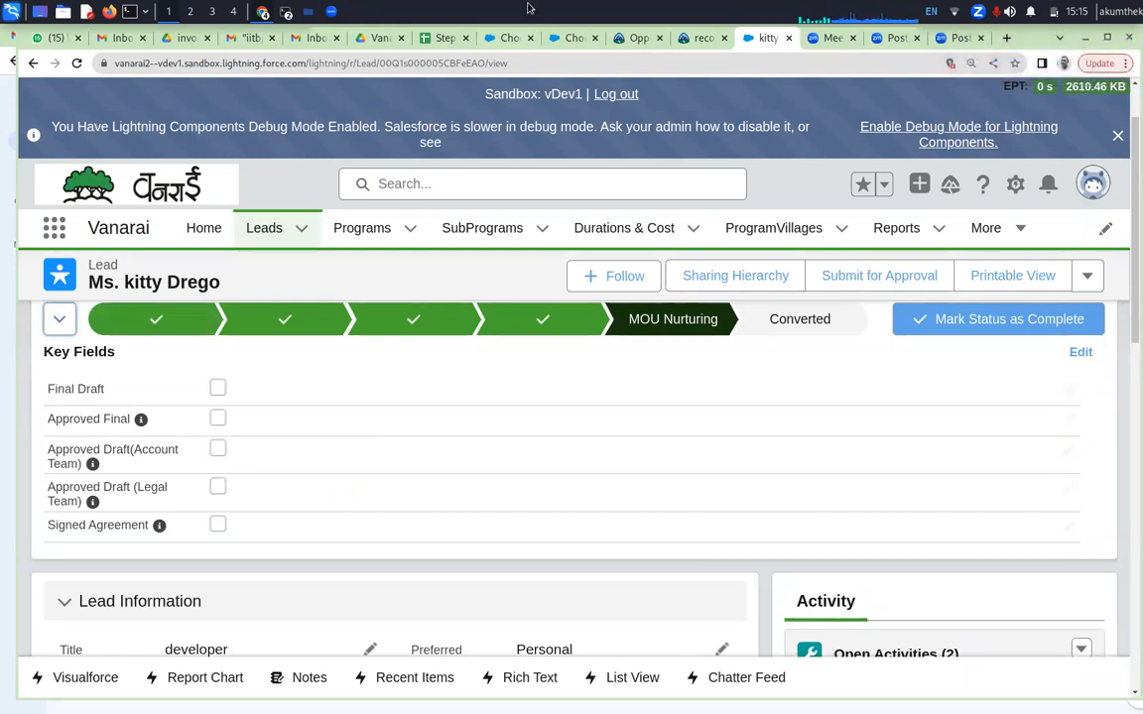
# Switch to the Vanarai folder in Google Drive, look through vanaraiProposal.xlsx in the management folder, and close it
pyautogui.click(376, 40)
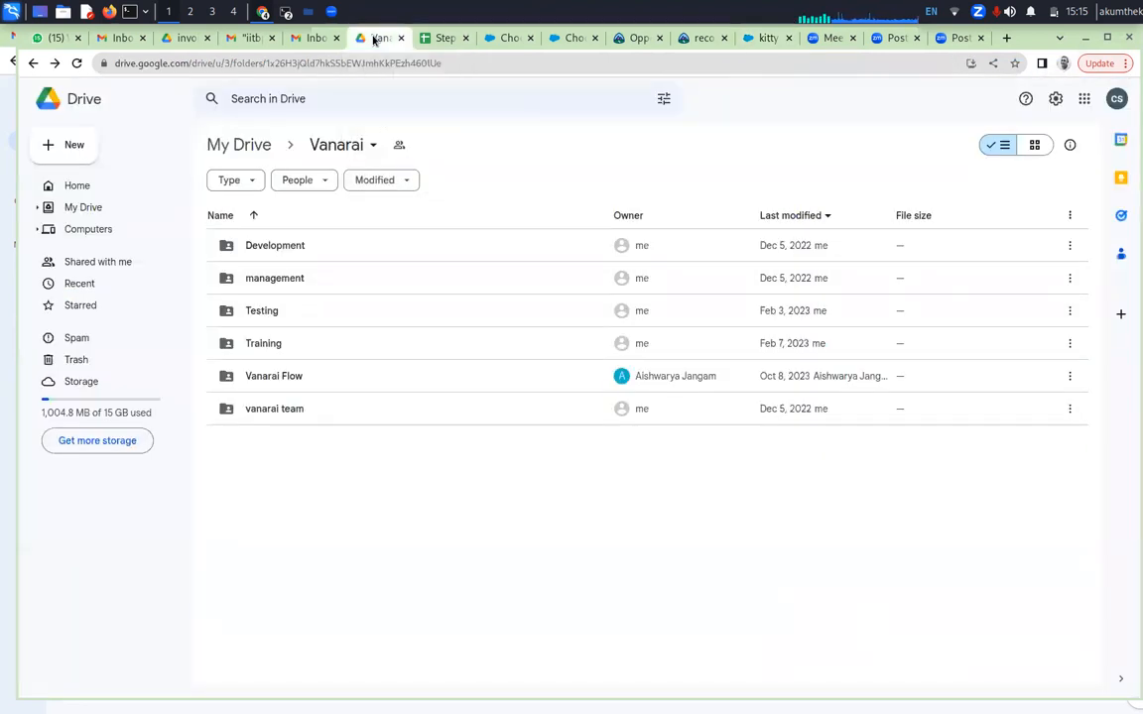
pyautogui.doubleClick(274, 282)
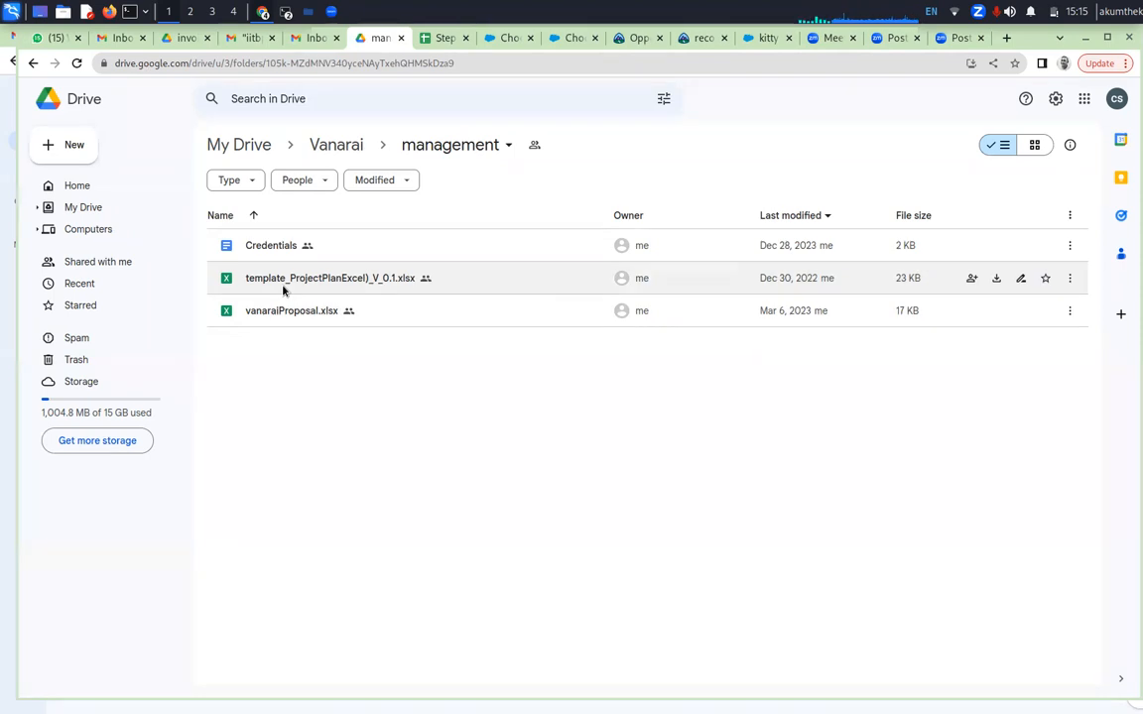
pyautogui.doubleClick(282, 312)
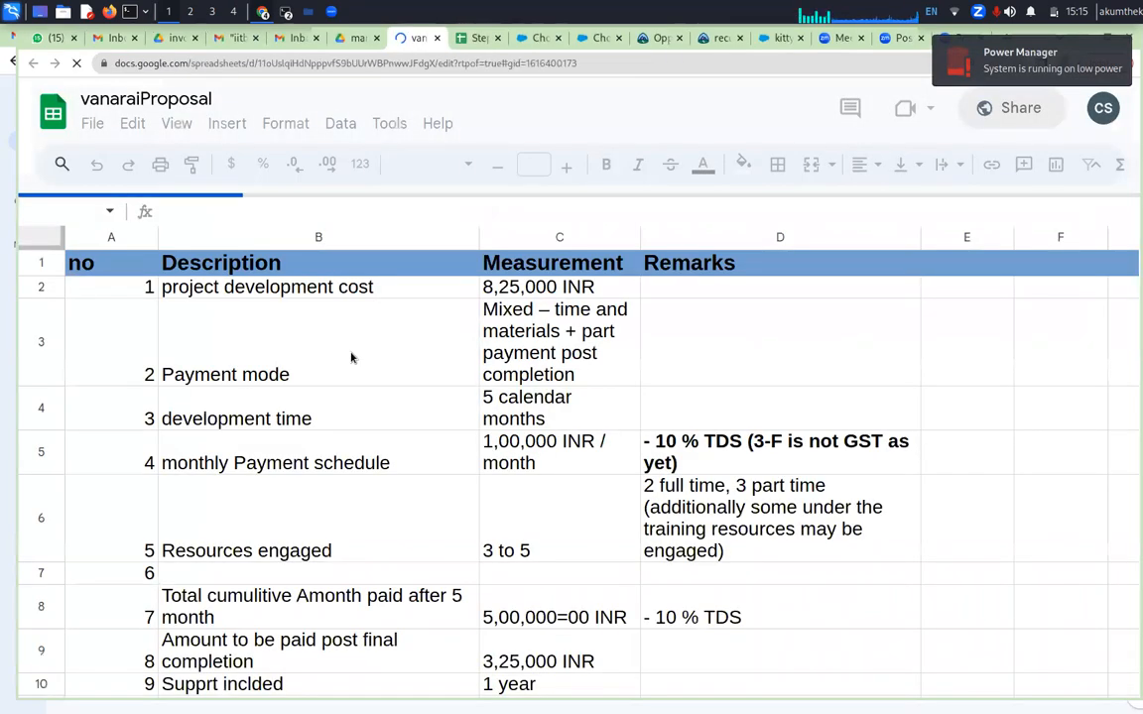
pyautogui.scroll(-5, 351, 357)
pyautogui.scroll(-10, 350, 358)
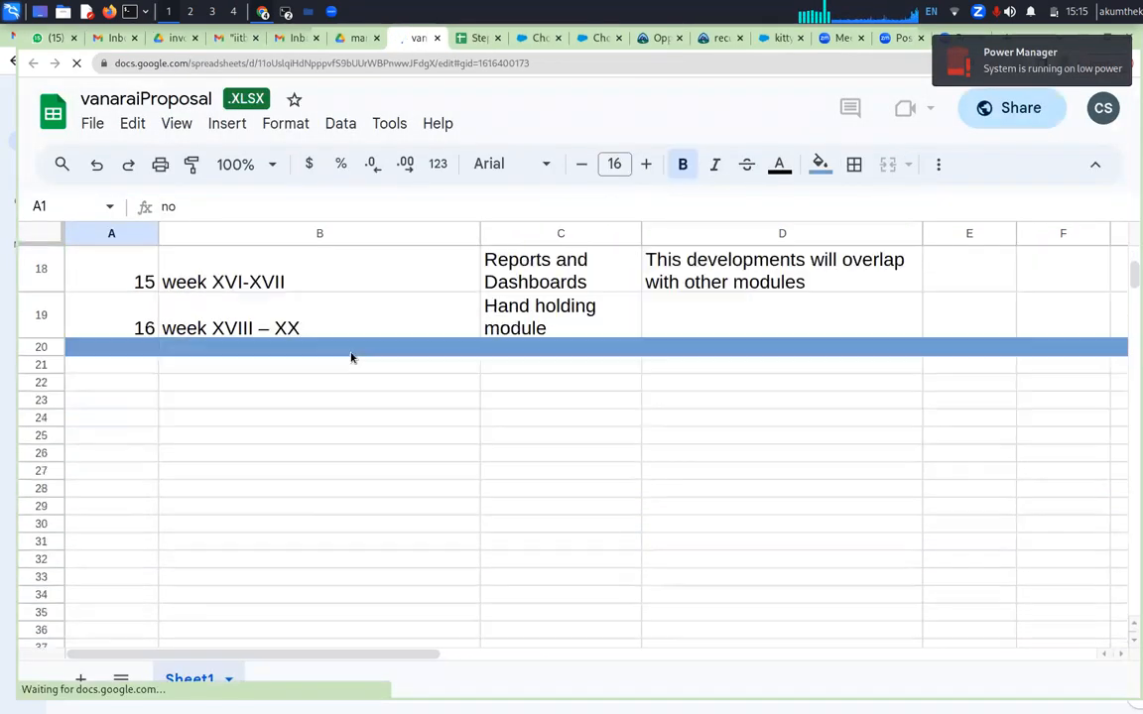
pyautogui.scroll(7, 352, 357)
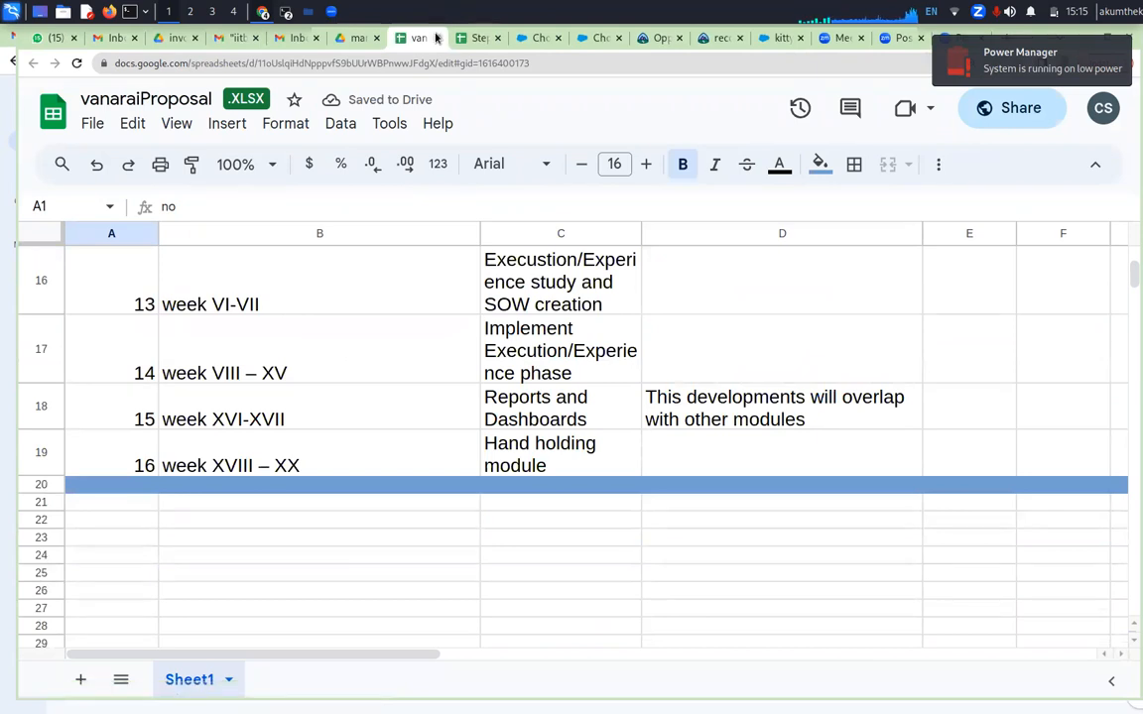
pyautogui.click(438, 38)
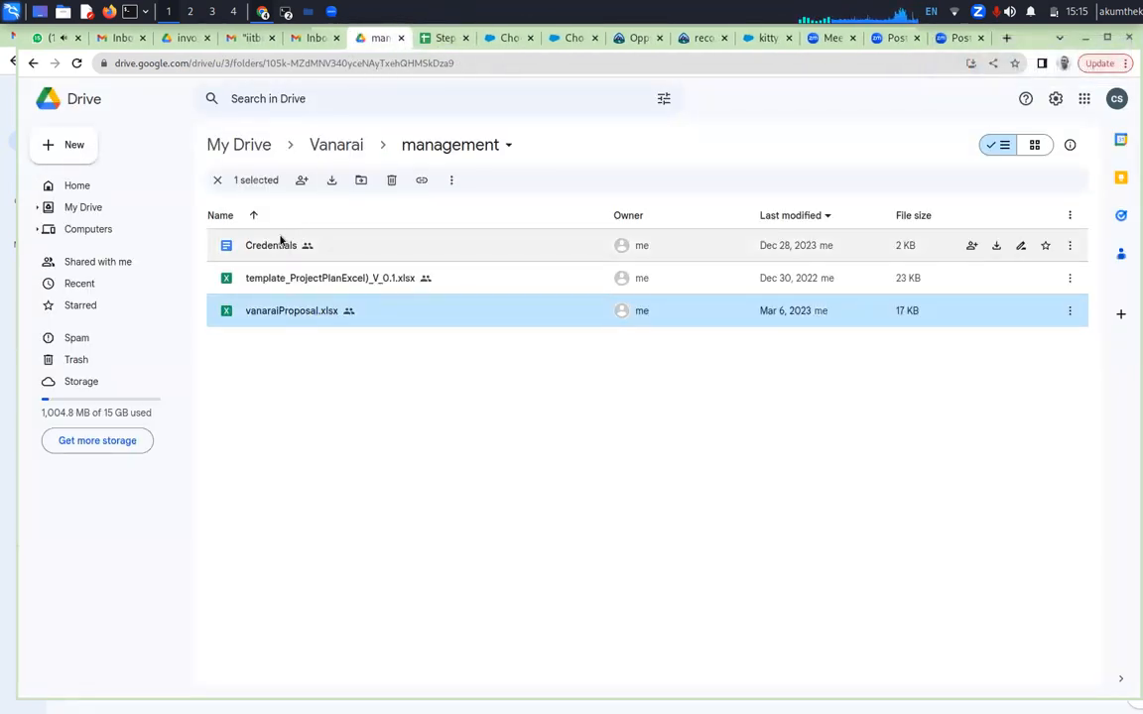
# View the Program Structure drawing in Vanarai's Development folder and close it
pyautogui.click(335, 147)
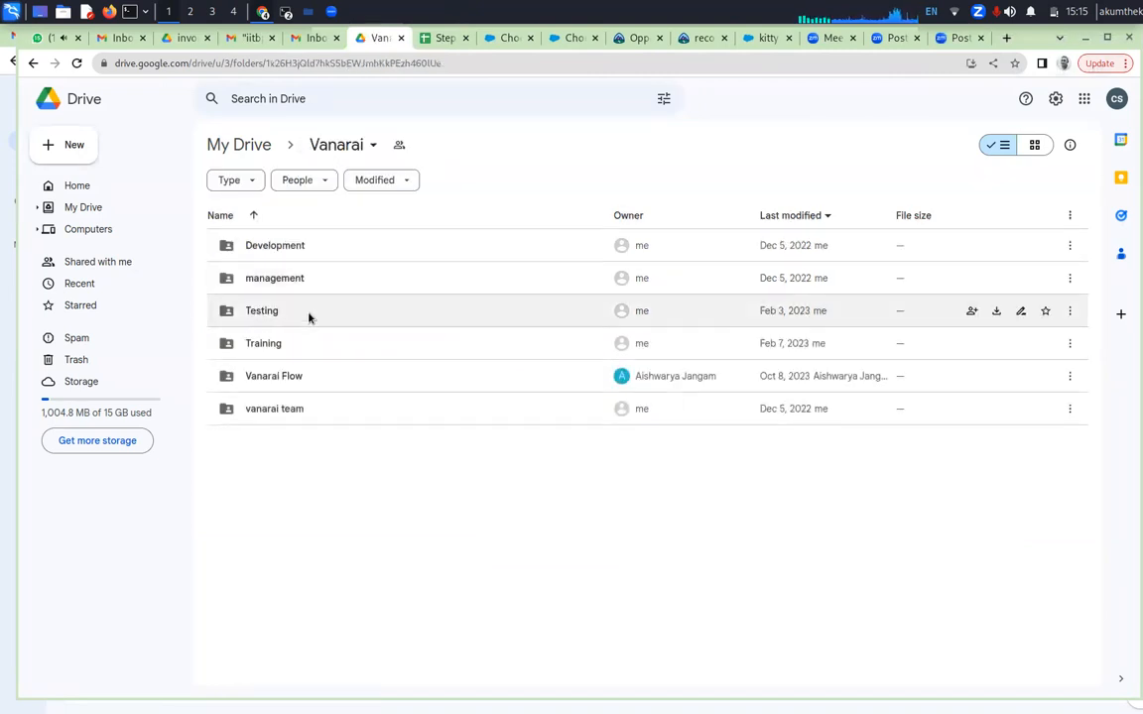
pyautogui.doubleClick(304, 248)
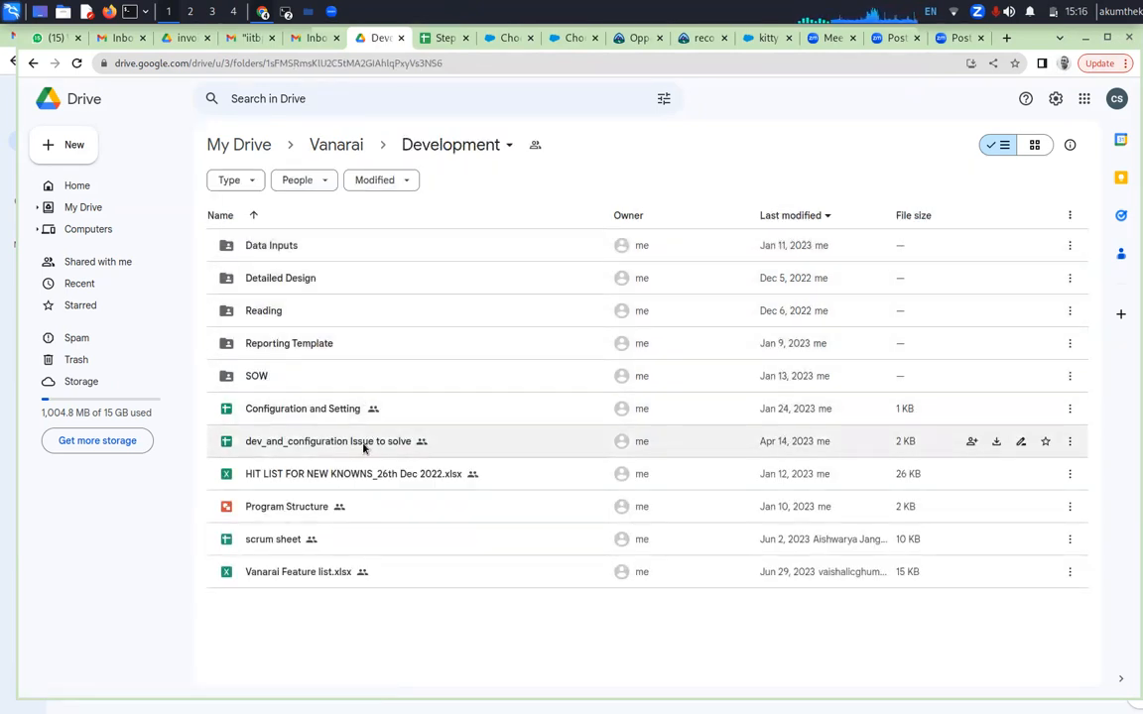
pyautogui.click(300, 512)
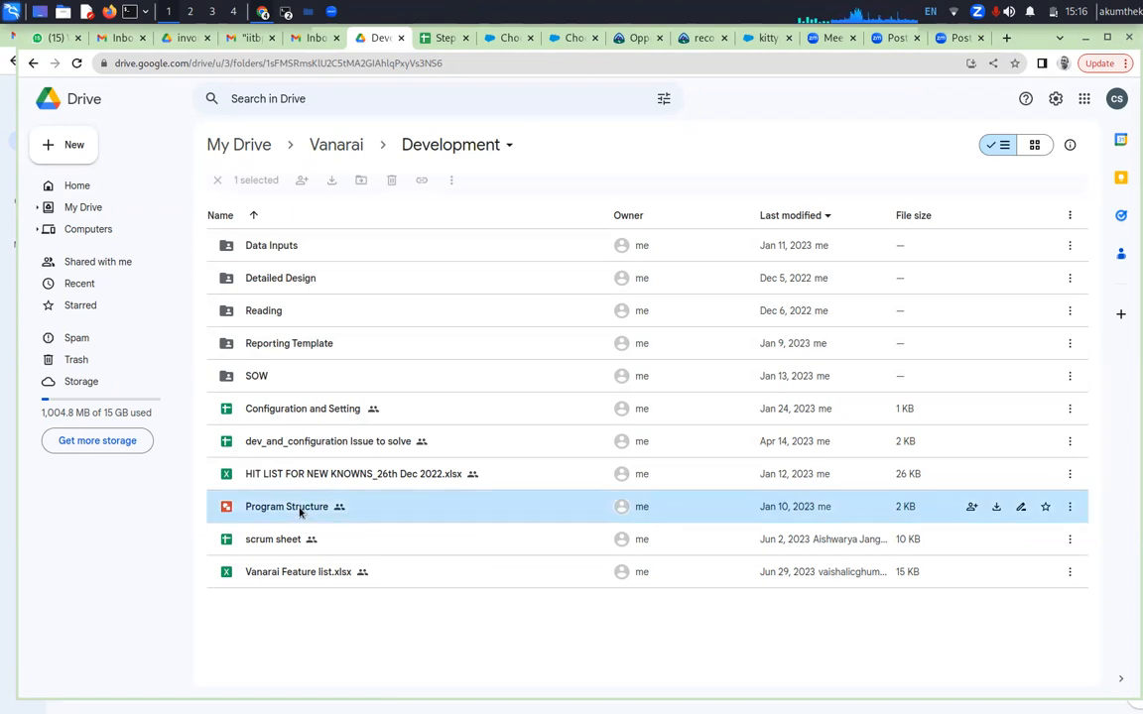
pyautogui.doubleClick(300, 512)
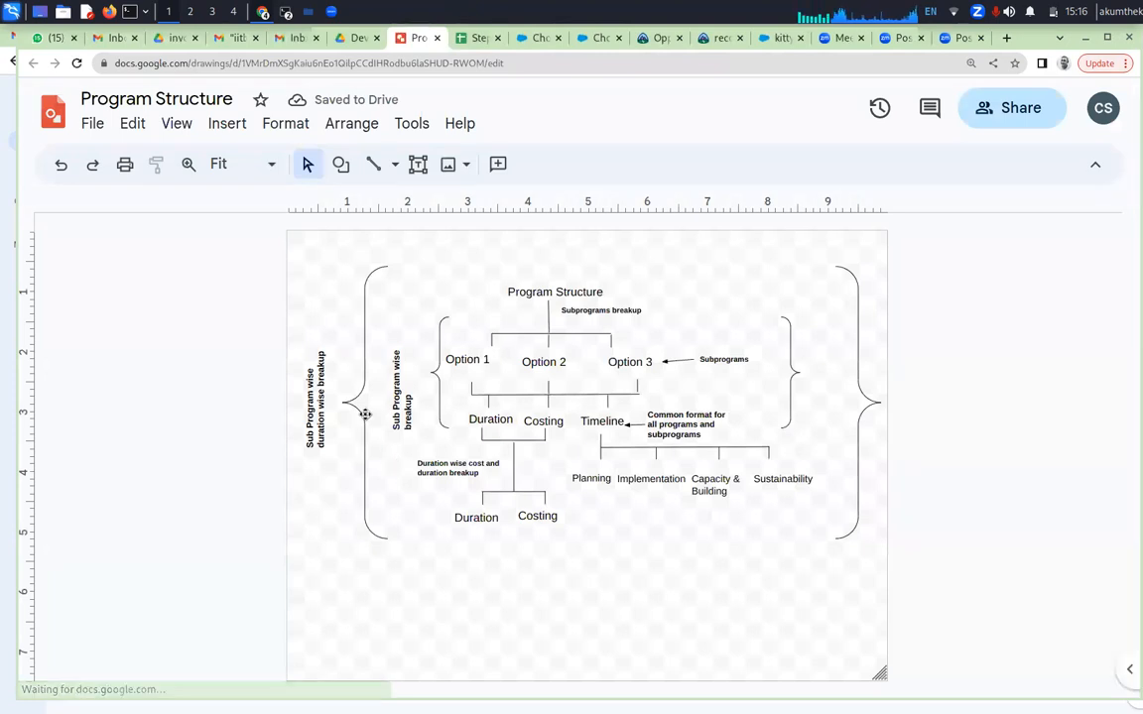
pyautogui.click(436, 37)
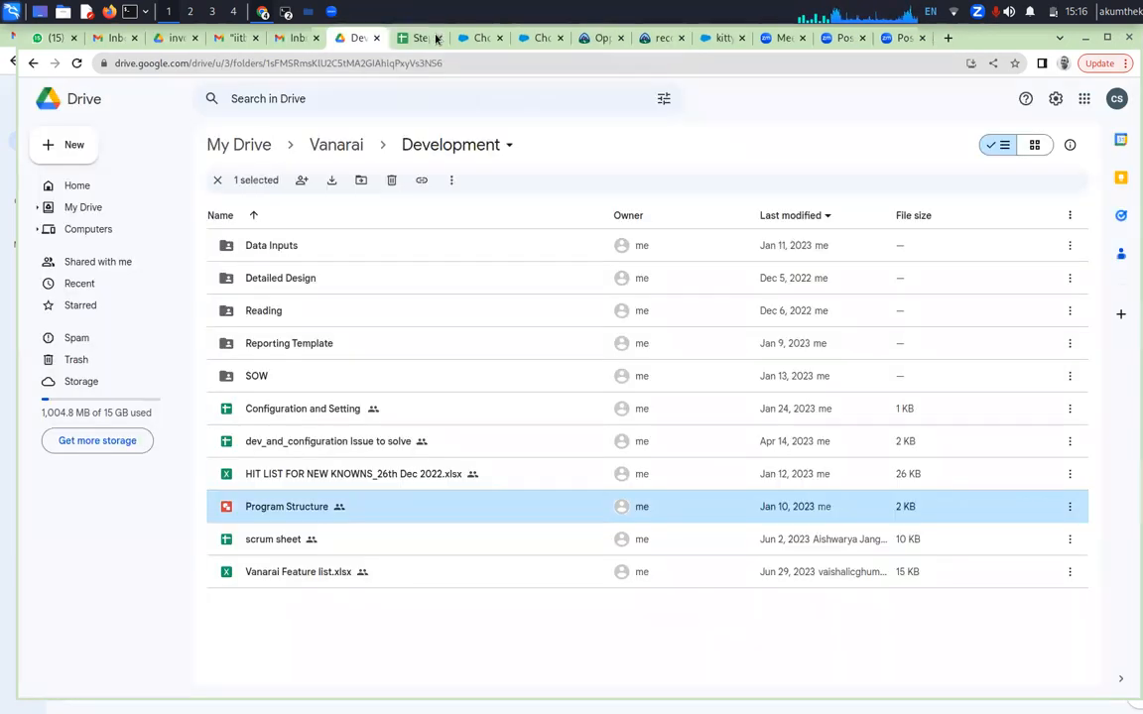
# Check the SOW, Detailed Design and Data Inputs subfolders of the Development folder for an MOU document
pyautogui.click(253, 381)
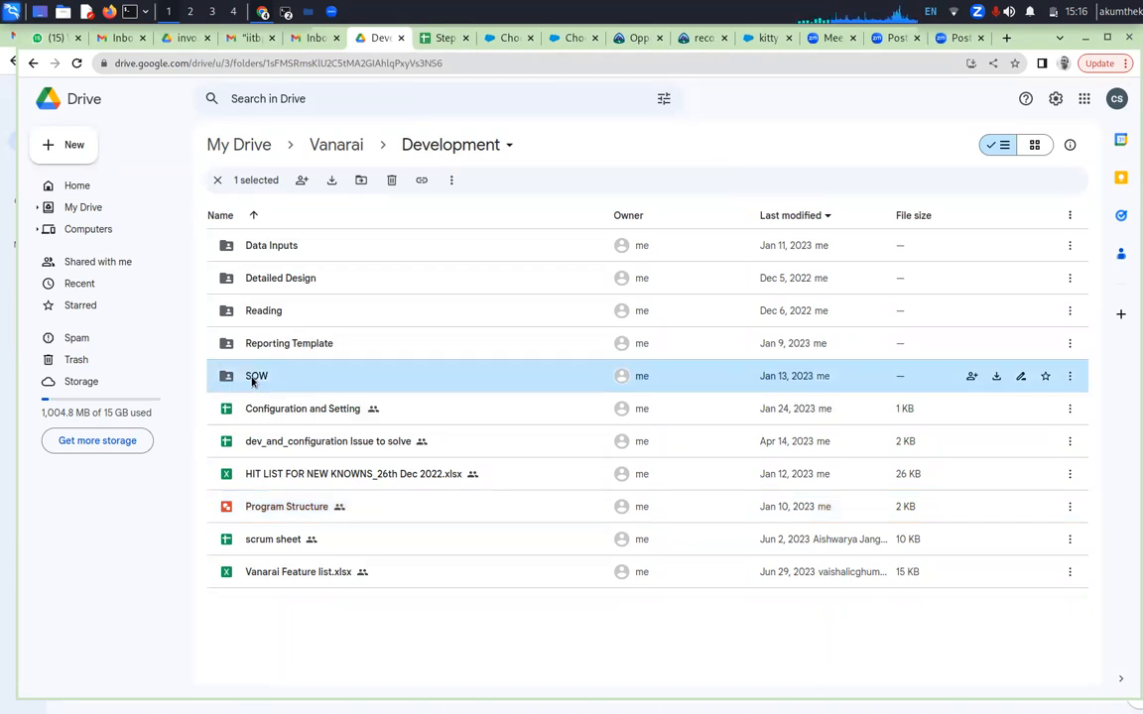
pyautogui.doubleClick(253, 381)
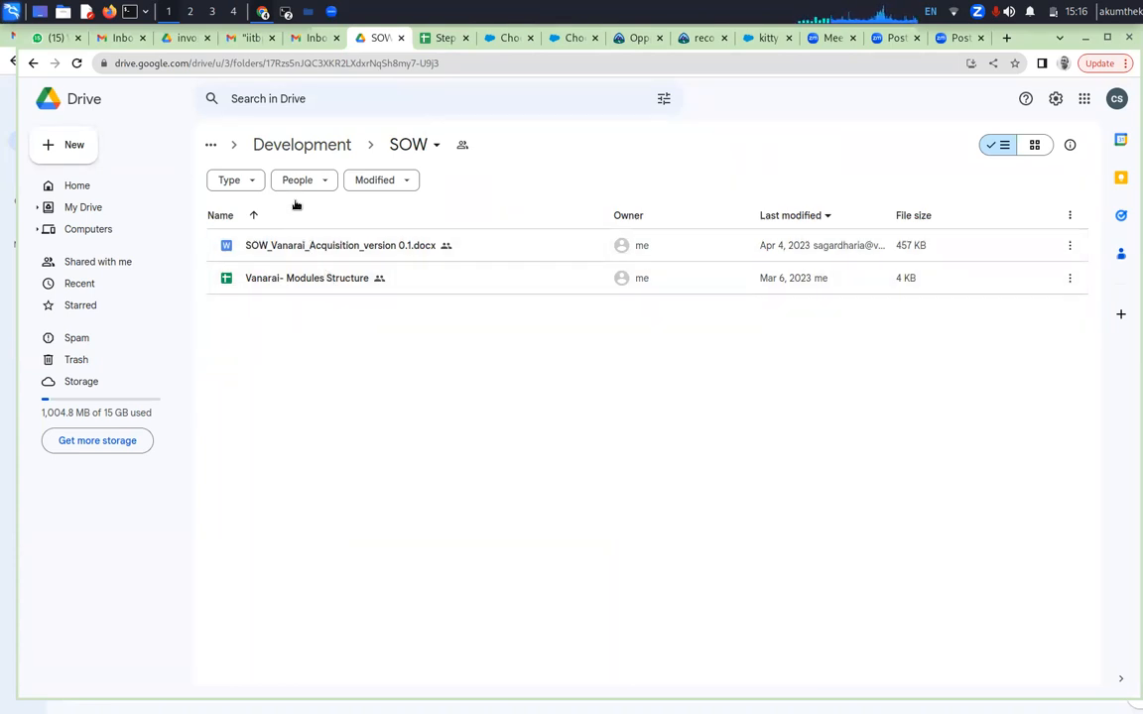
pyautogui.click(33, 63)
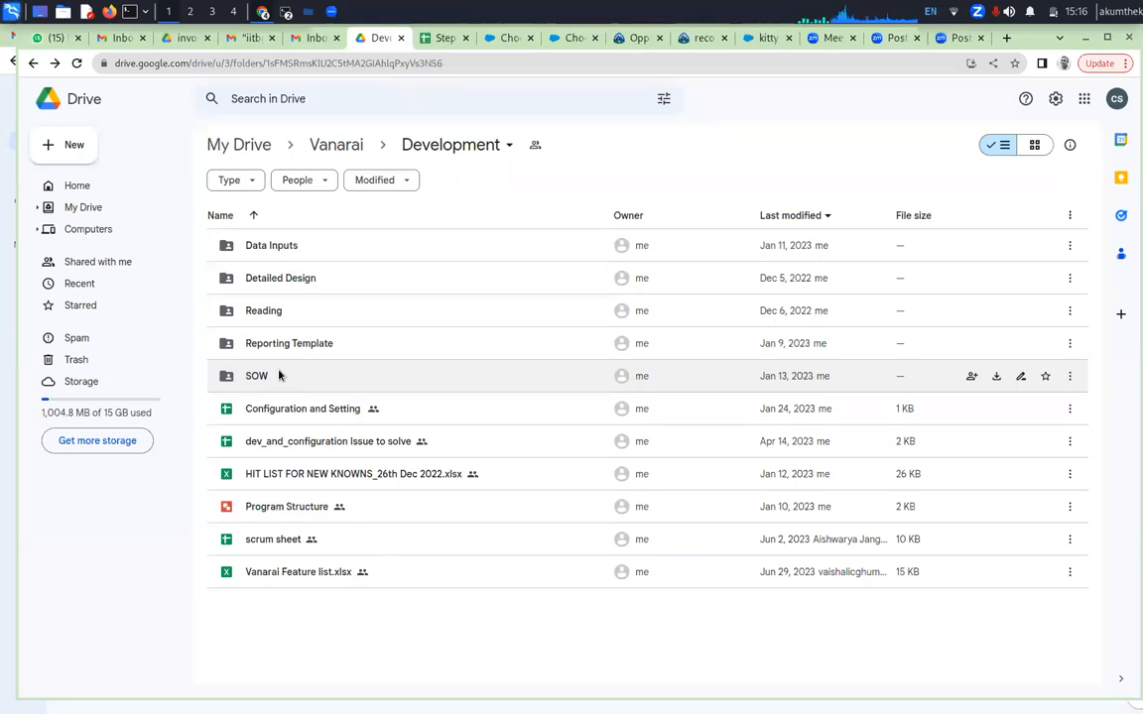
pyautogui.click(281, 282)
pyautogui.doubleClick(280, 282)
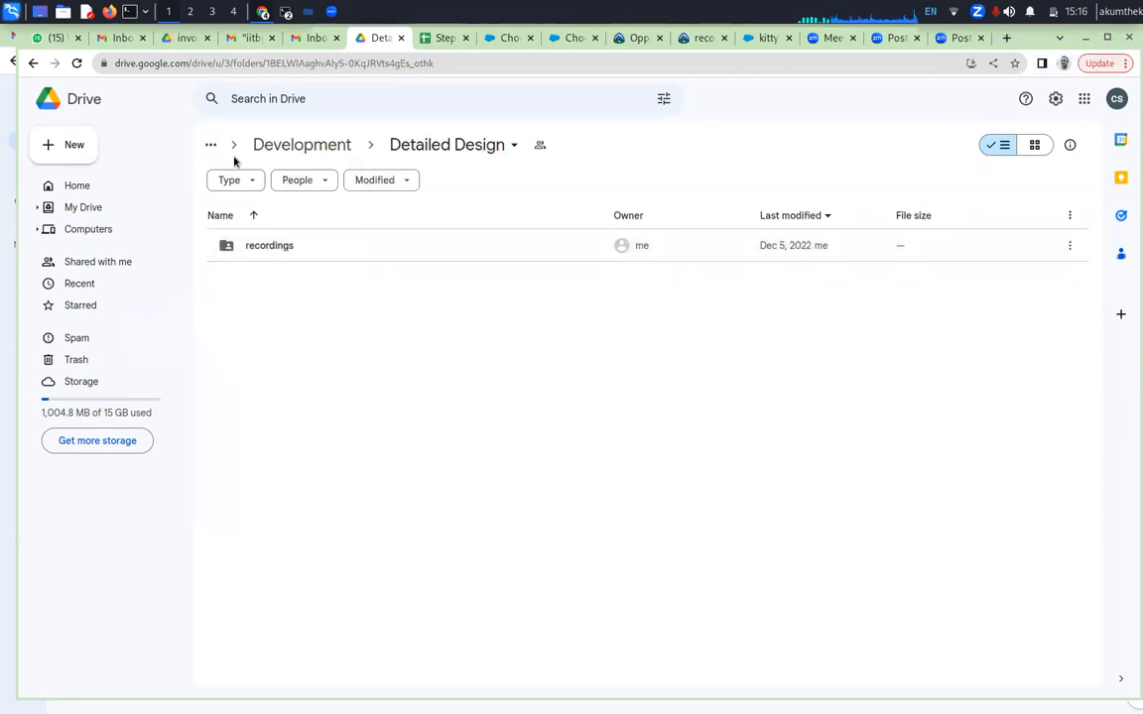
pyautogui.click(32, 62)
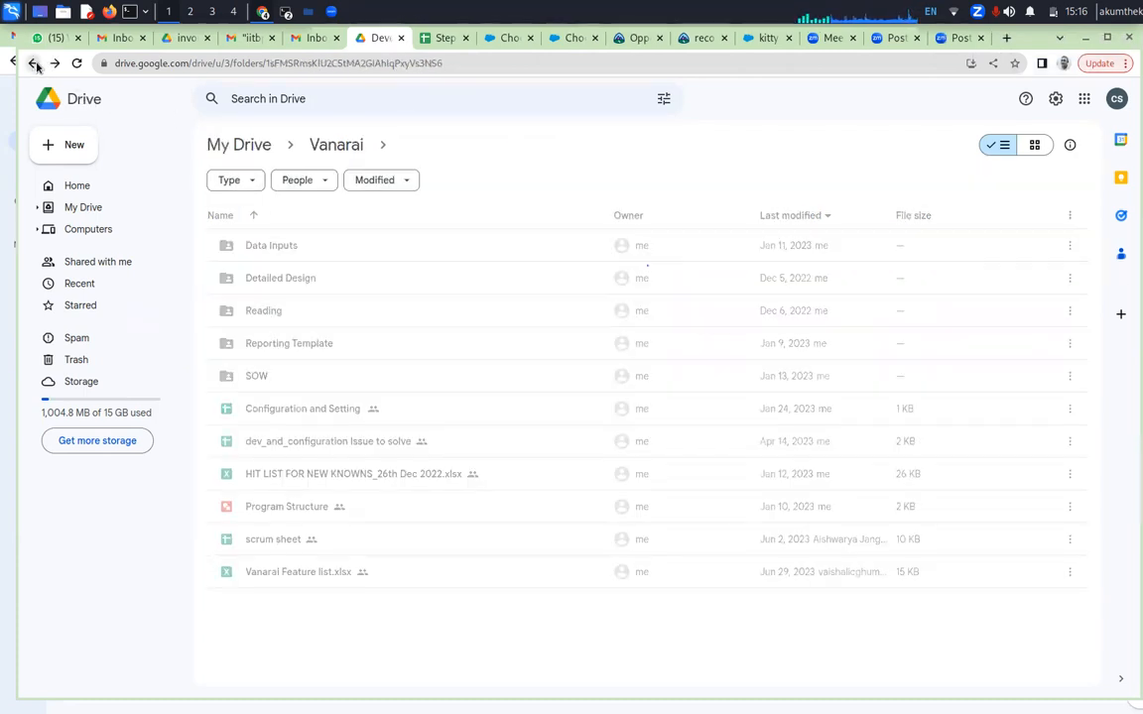
pyautogui.click(256, 245)
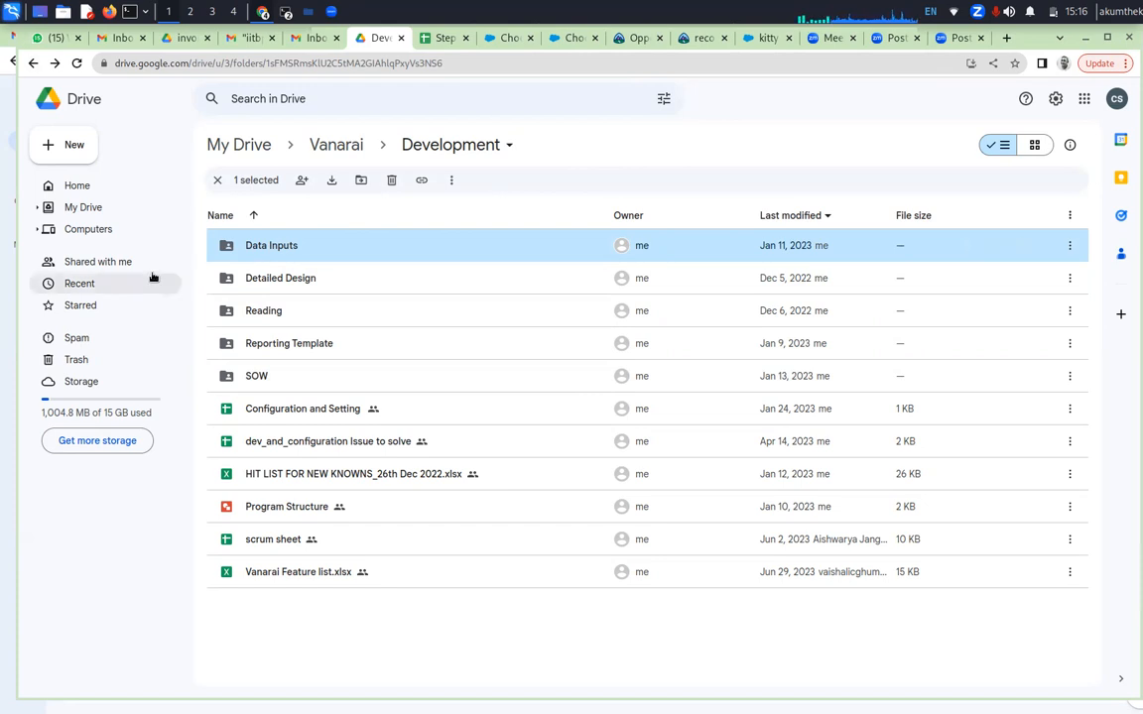
pyautogui.doubleClick(295, 248)
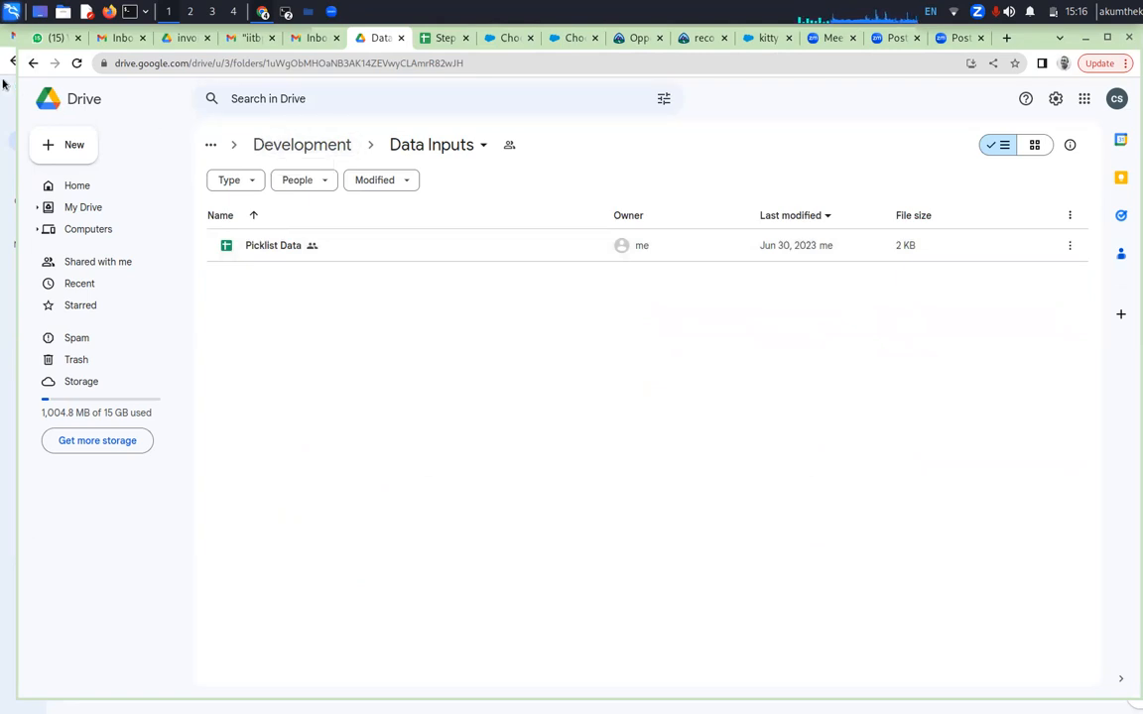
pyautogui.click(34, 63)
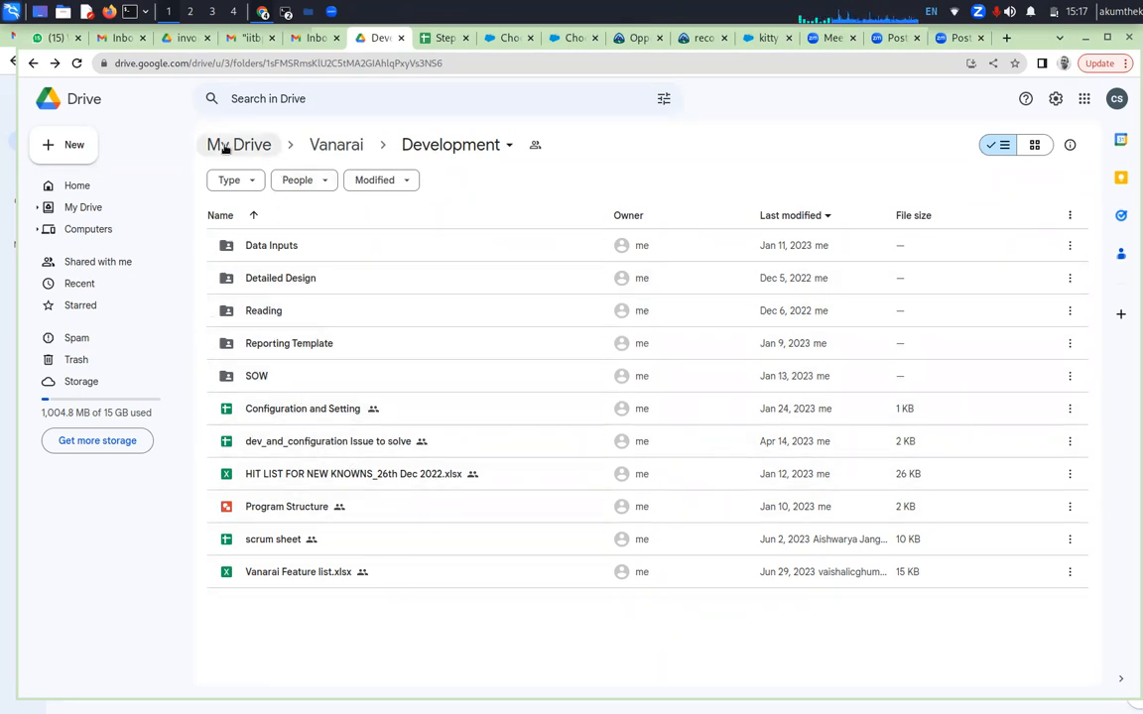
# Go up to My Drive, check the folder named after a person, and look through the remaining top-level files
pyautogui.click(342, 147)
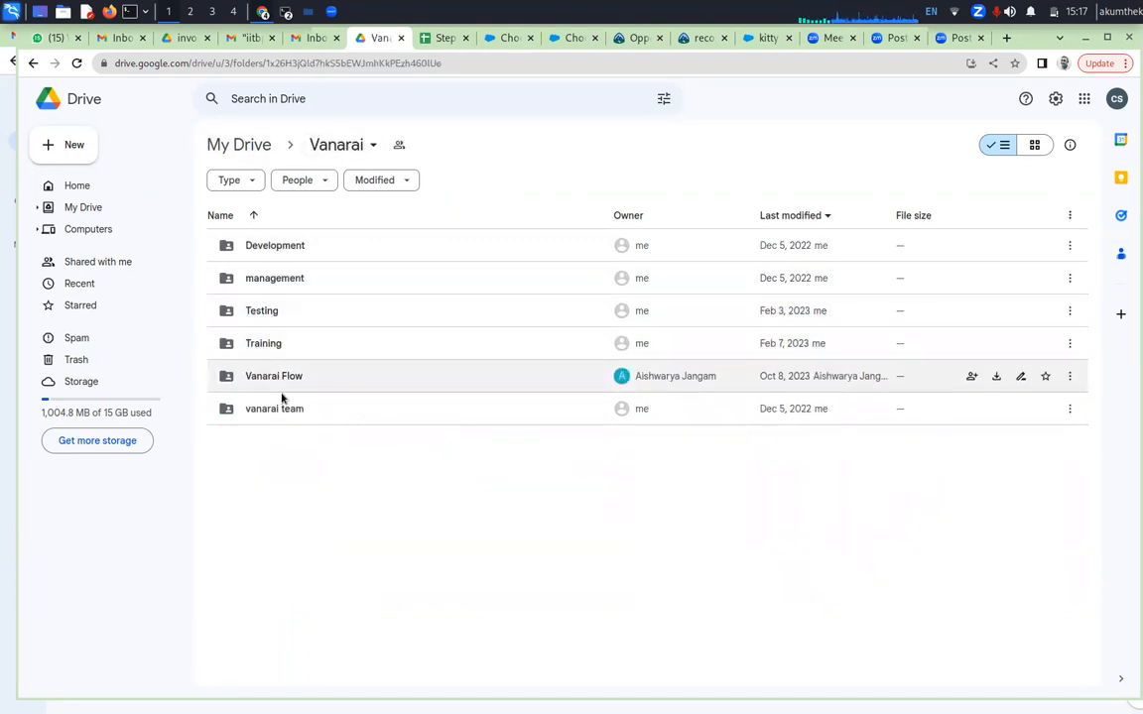
pyautogui.click(255, 149)
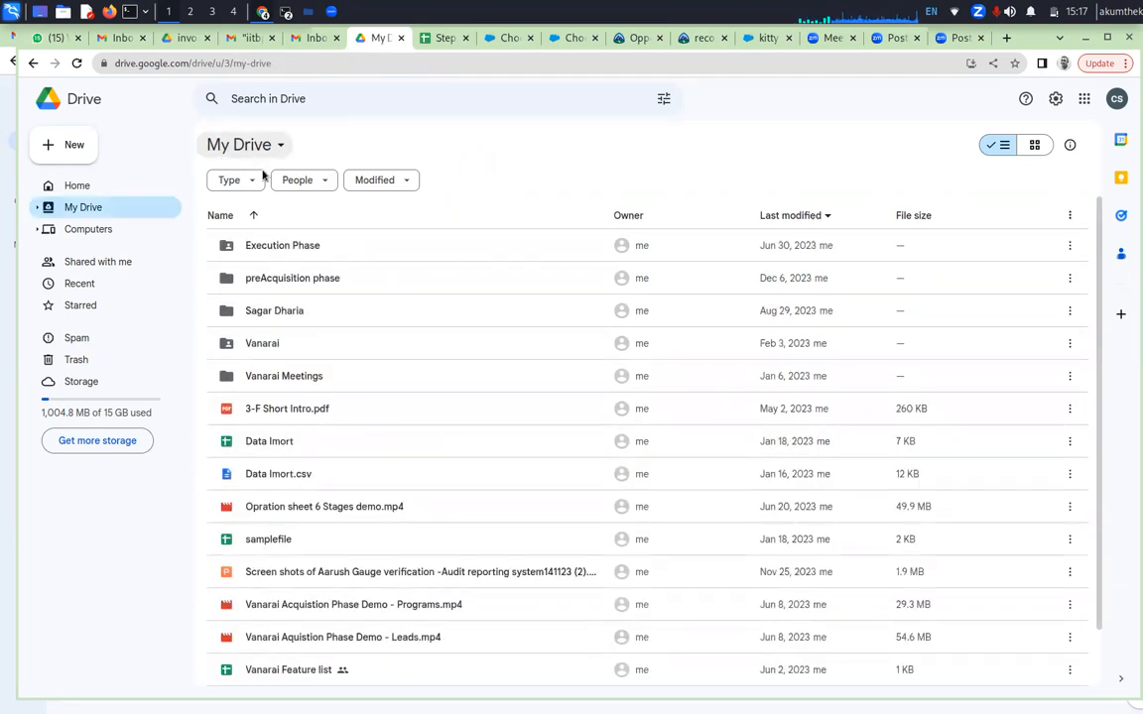
pyautogui.click(291, 317)
pyautogui.doubleClick(291, 316)
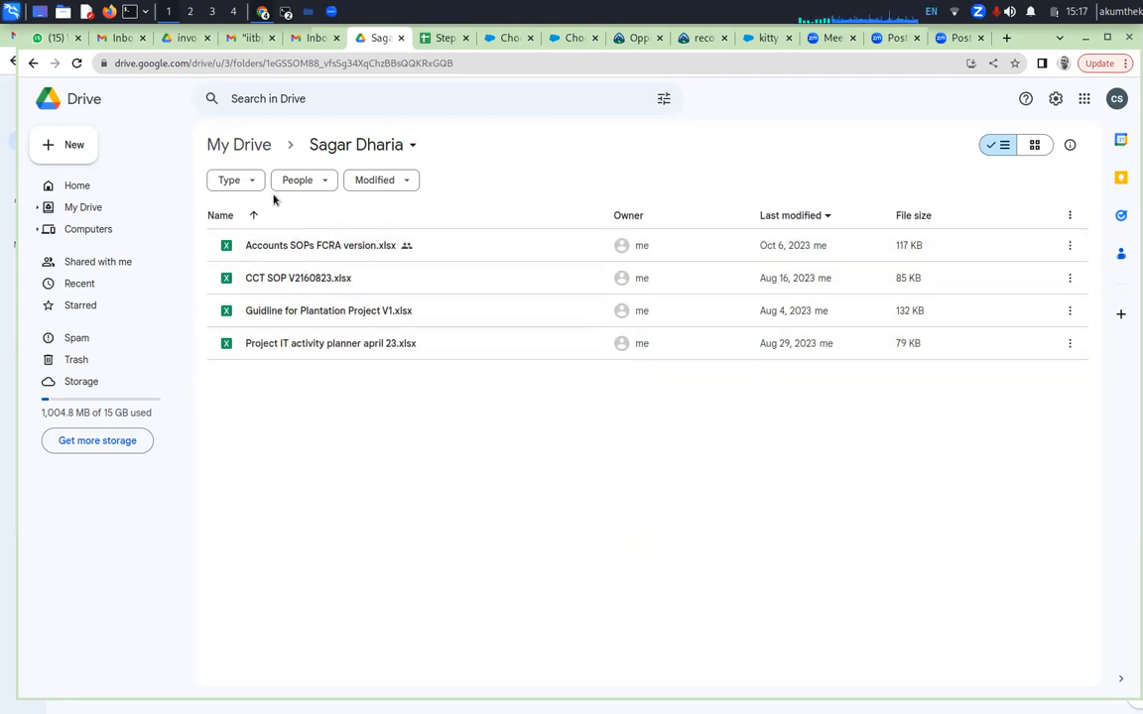
pyautogui.click(32, 63)
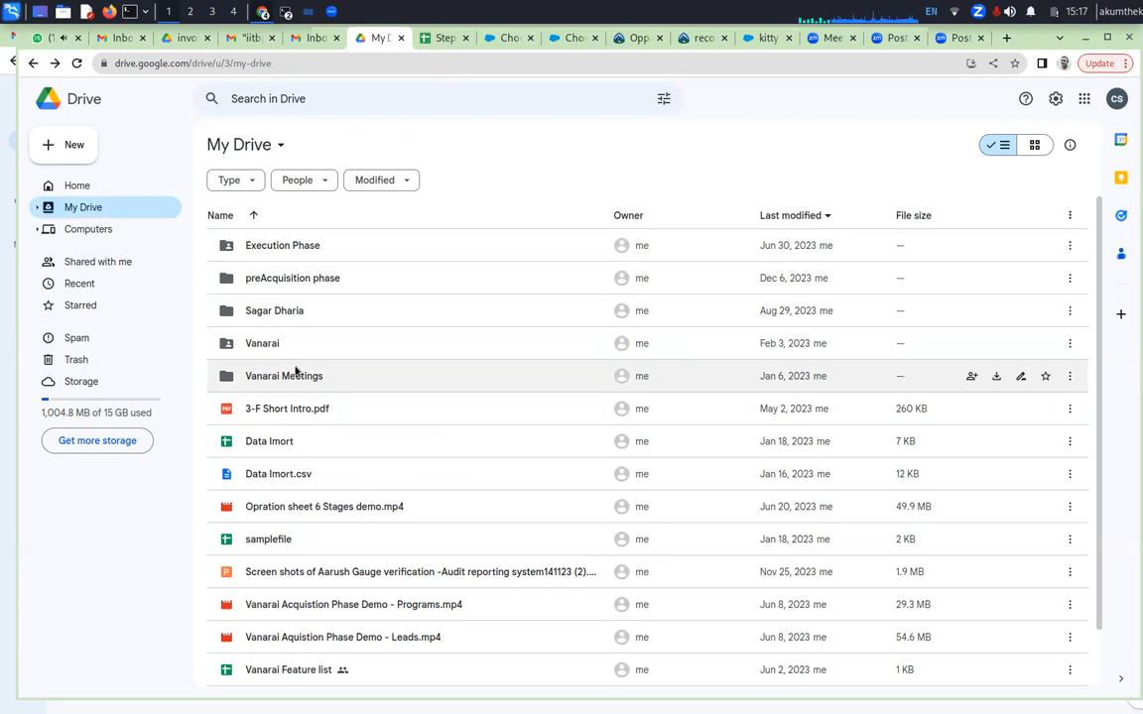
pyautogui.scroll(-1, 389, 511)
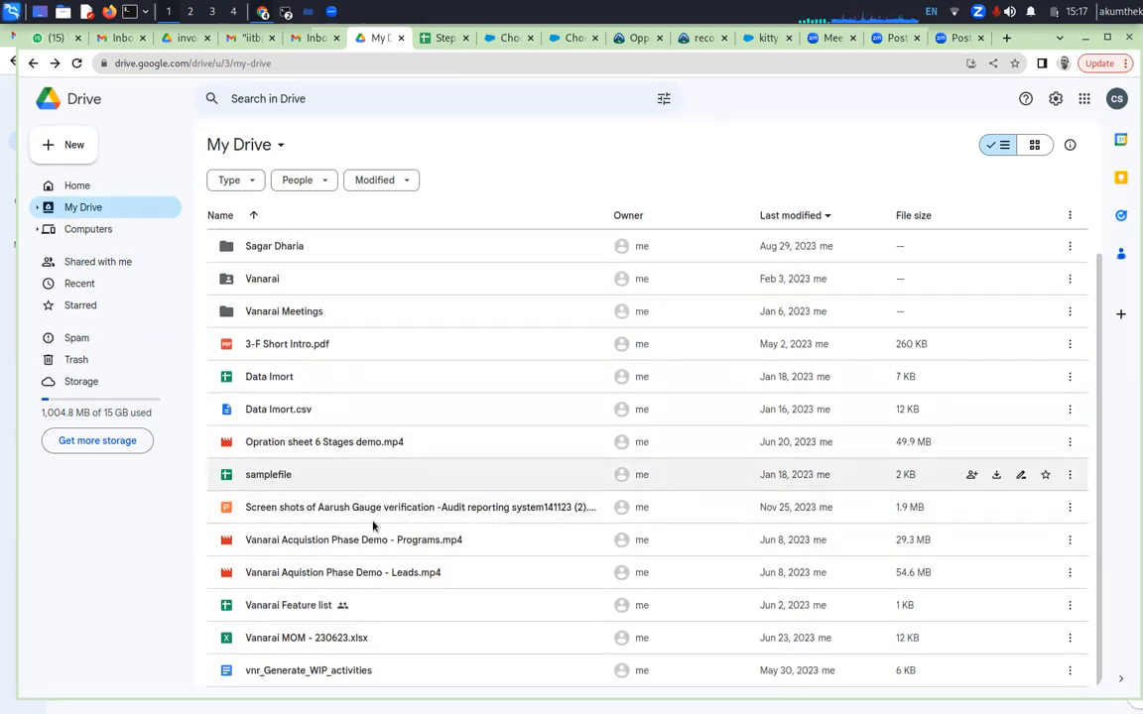
# Search Drive for "MOU" and open the Grant Request and Mou formats folder
pyautogui.scroll(1, 377, 541)
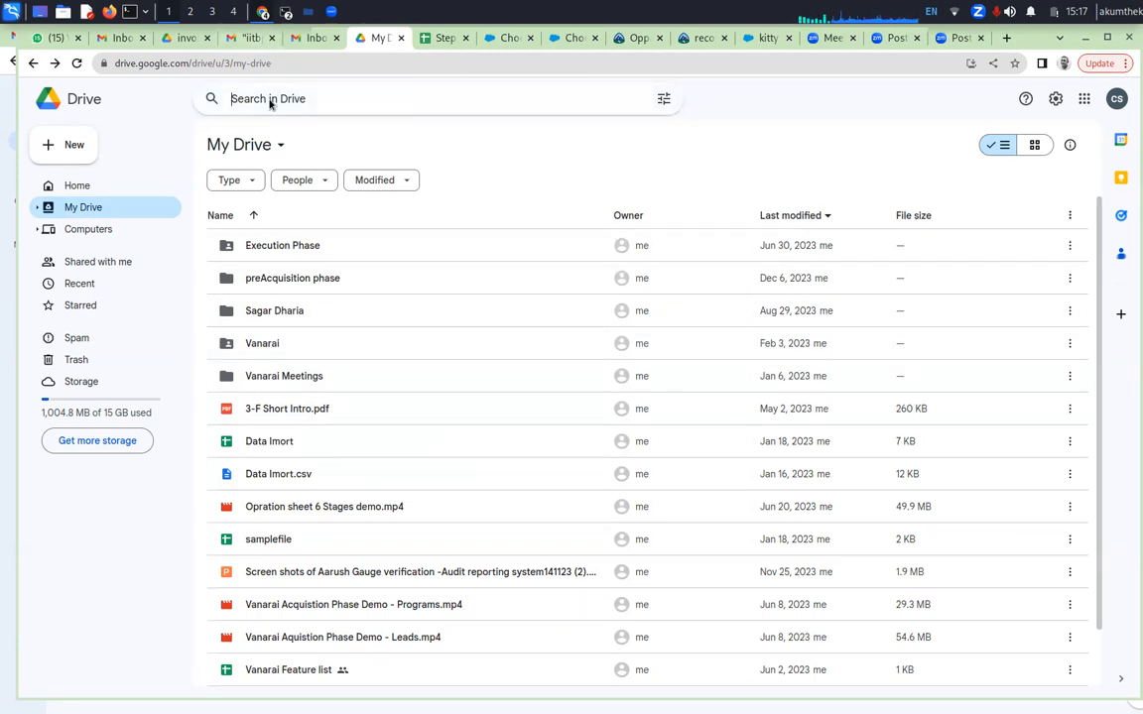
pyautogui.write('MOU')
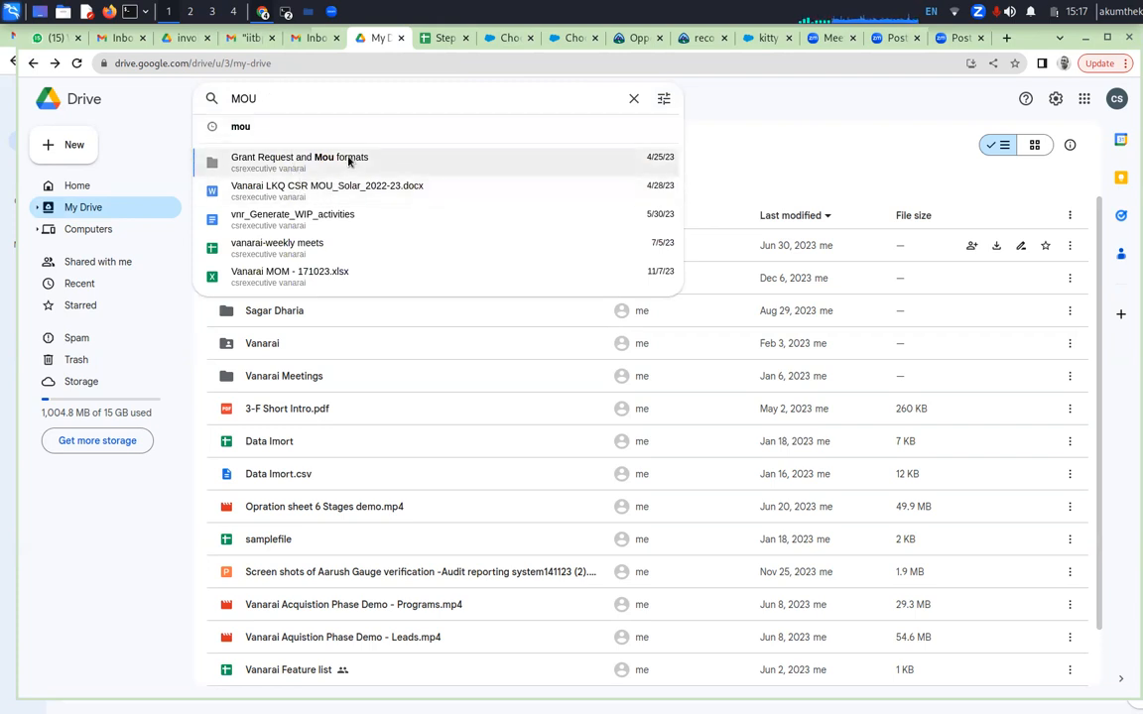
pyautogui.click(348, 162)
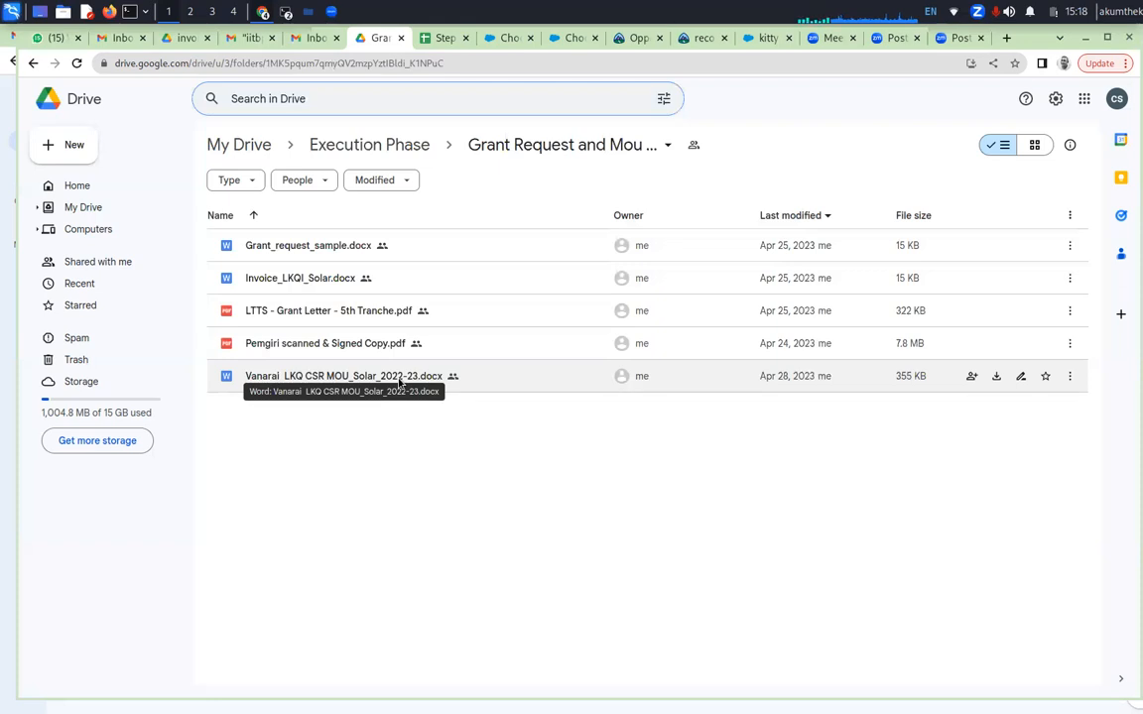
# Open Pemgiri scanned & Signed Copy.pdf and read through the grant letter to the organisation details and funding sources
pyautogui.doubleClick(340, 347)
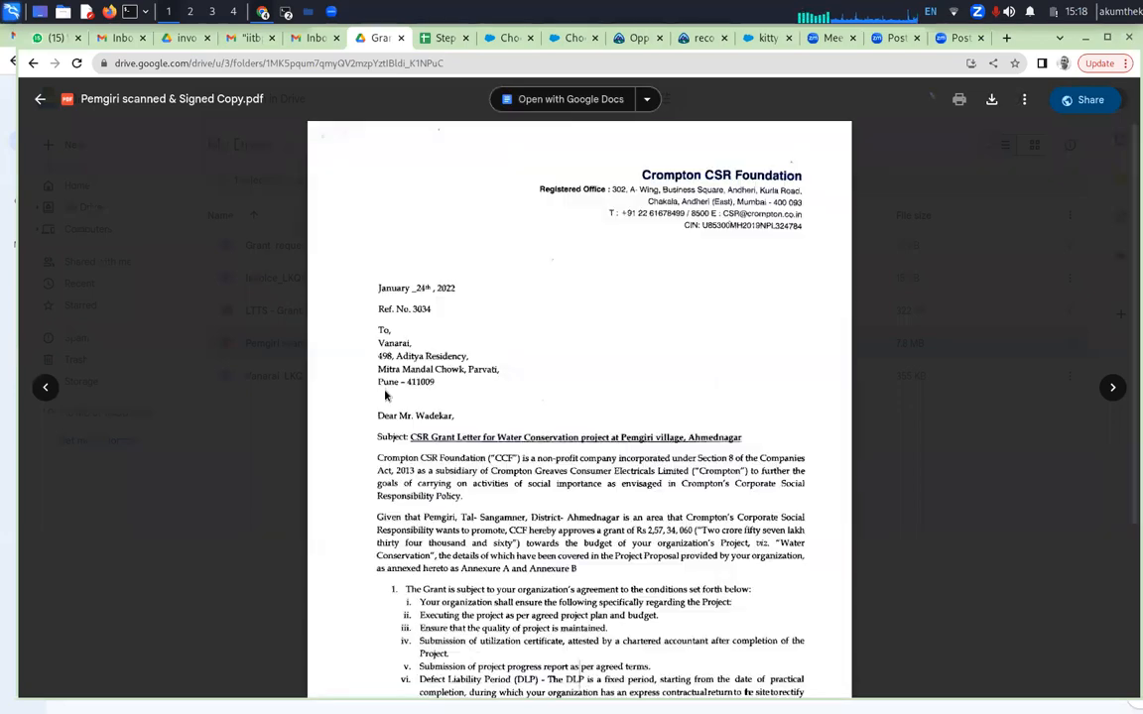
pyautogui.scroll(-3, 486, 358)
pyautogui.scroll(-20, 488, 360)
pyautogui.scroll(-20, 488, 359)
pyautogui.scroll(-15, 488, 359)
pyautogui.scroll(-7, 488, 359)
pyautogui.scroll(5, 488, 359)
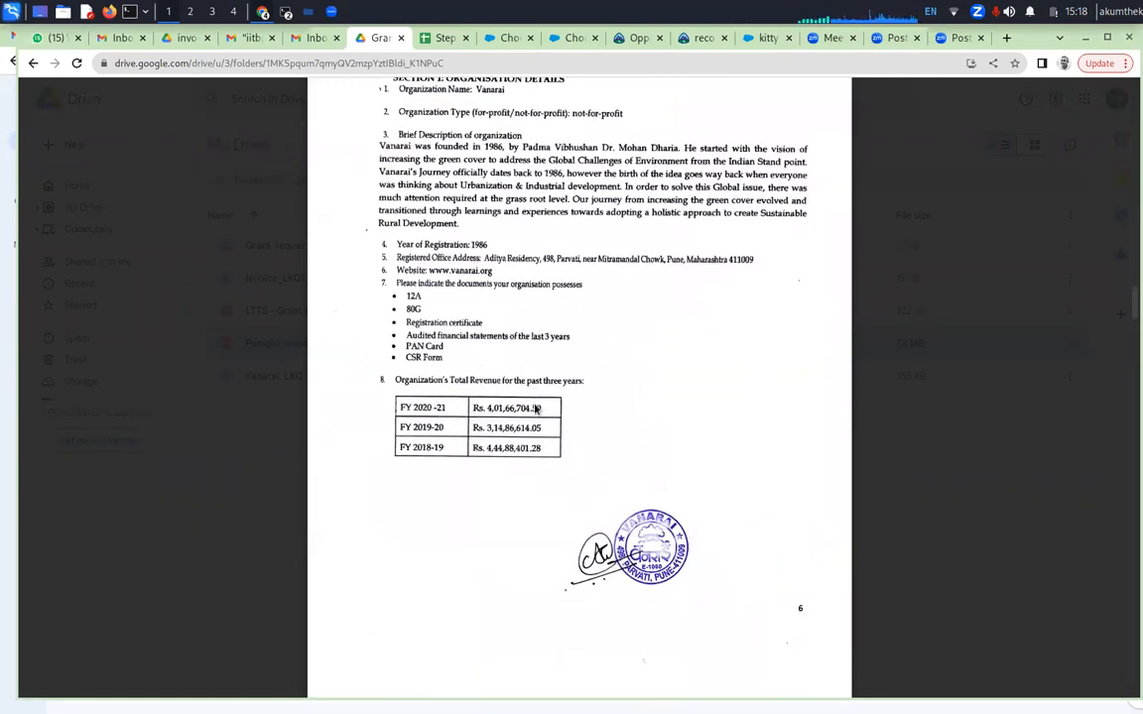
pyautogui.scroll(-10, 531, 416)
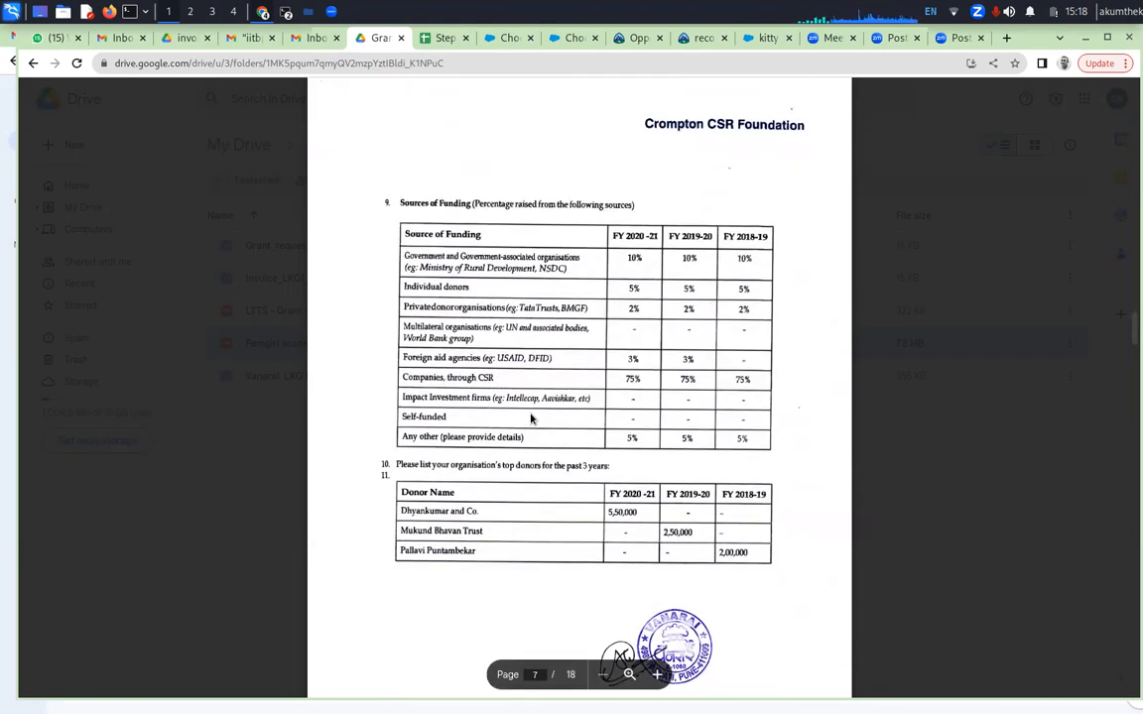
# Review the PDF's project details section, from the proposed project summary and map to the expected outcomes and organisational capacity
pyautogui.scroll(-6, 531, 419)
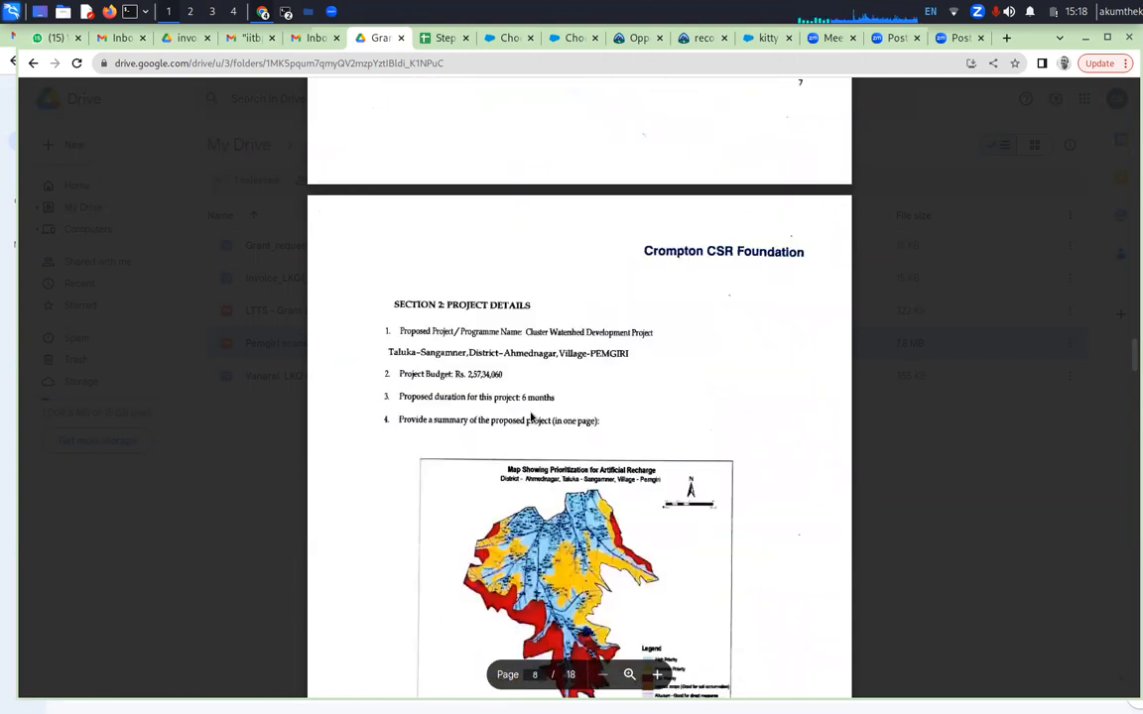
pyautogui.scroll(-3, 531, 419)
pyautogui.scroll(2, 531, 419)
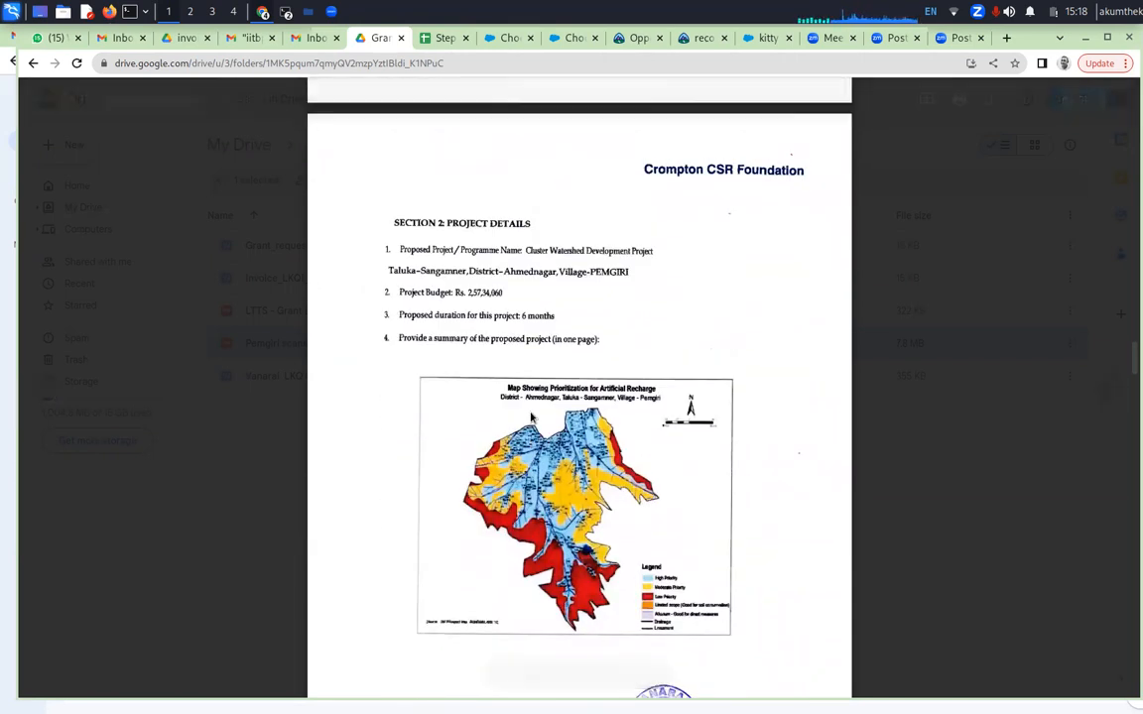
pyautogui.scroll(-3, 531, 419)
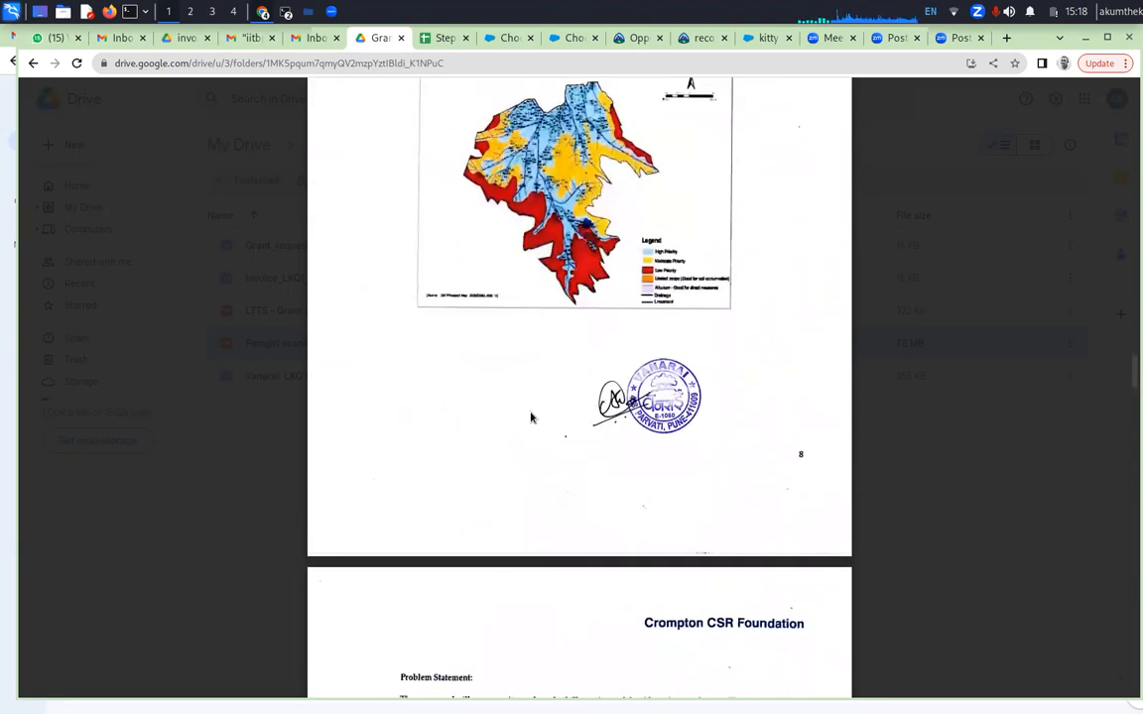
pyautogui.scroll(-5, 531, 418)
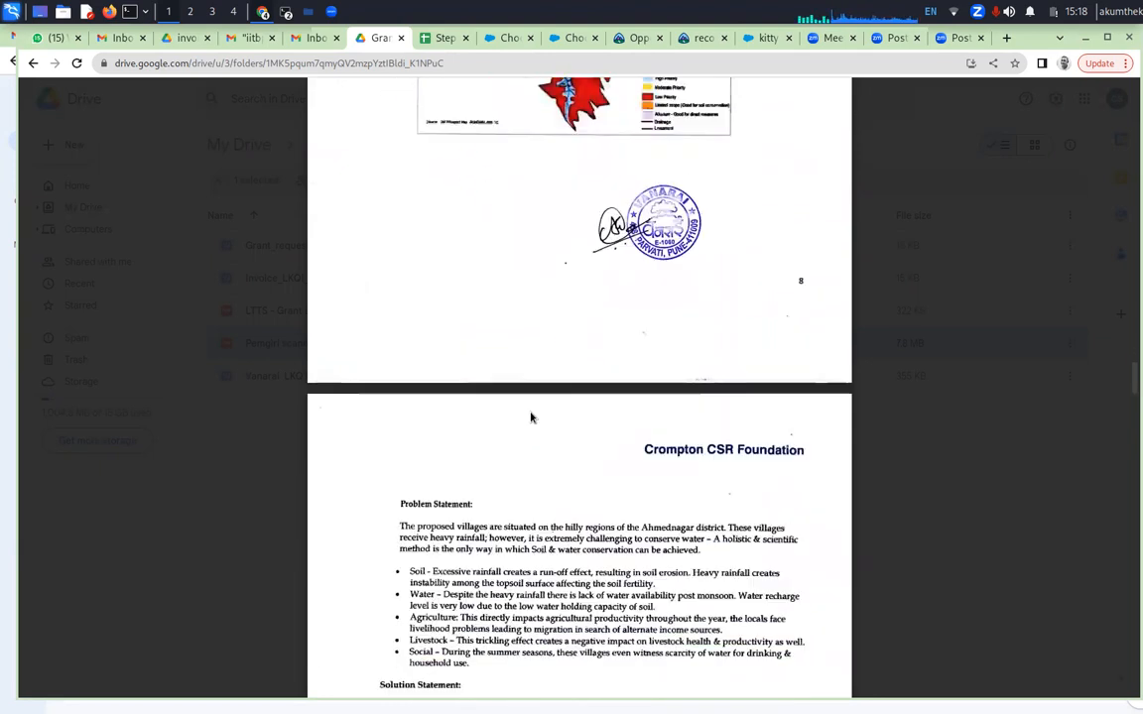
pyautogui.scroll(-2, 531, 419)
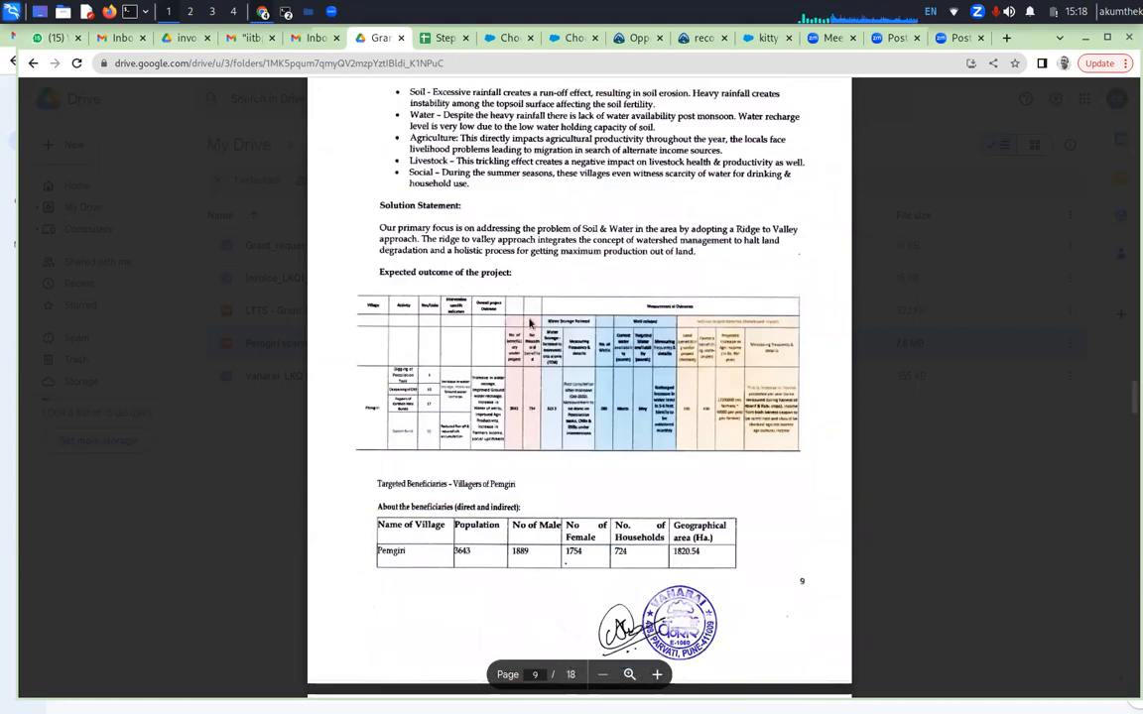
pyautogui.scroll(-1, 530, 432)
pyautogui.scroll(-10, 530, 432)
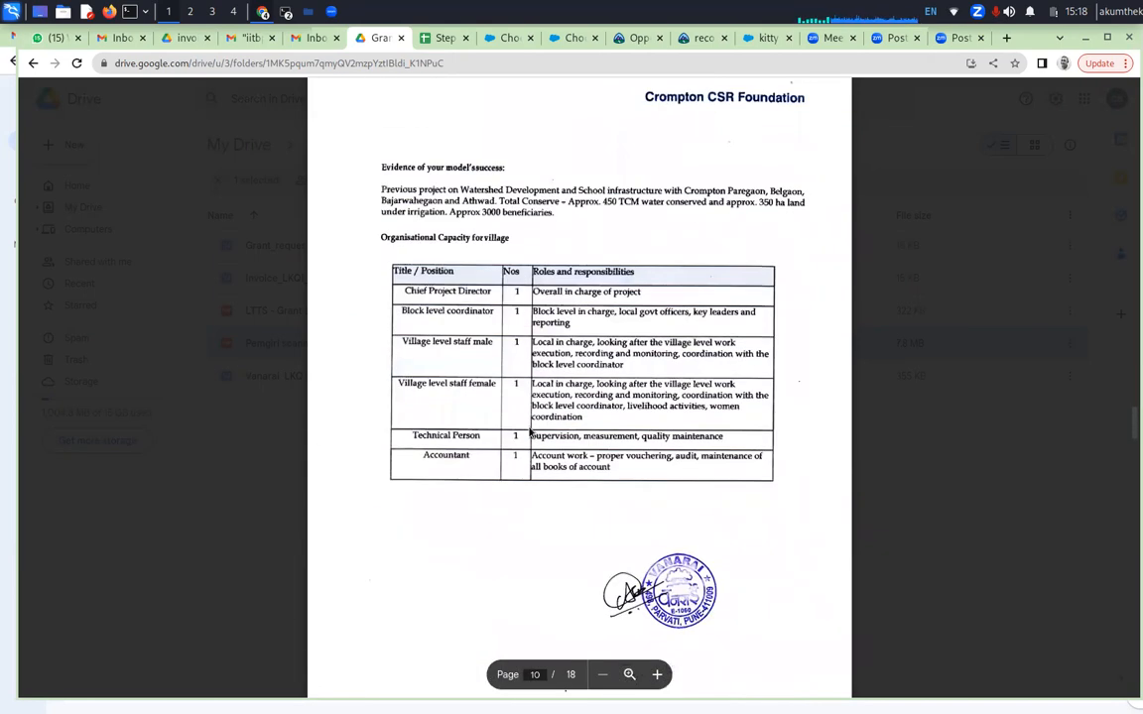
# Examine the project planning log frame tables on pages 11 to 14 of the PDF, and return to the lead record in Salesforce
pyautogui.scroll(-3, 530, 432)
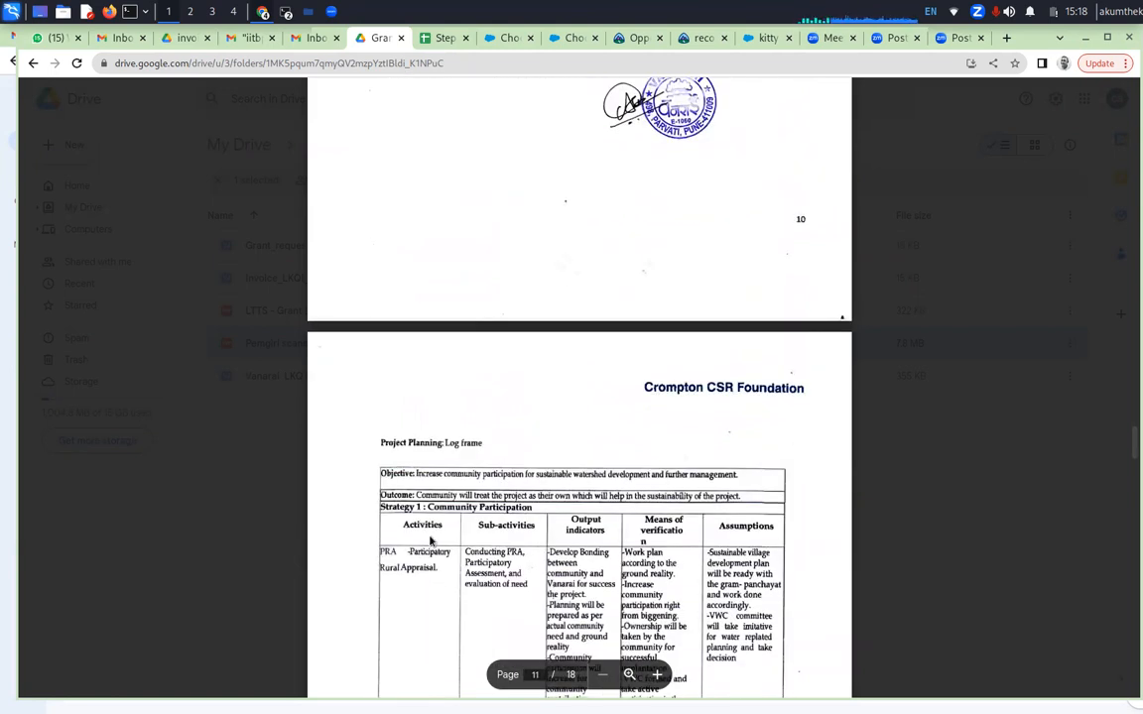
pyautogui.scroll(-3, 581, 539)
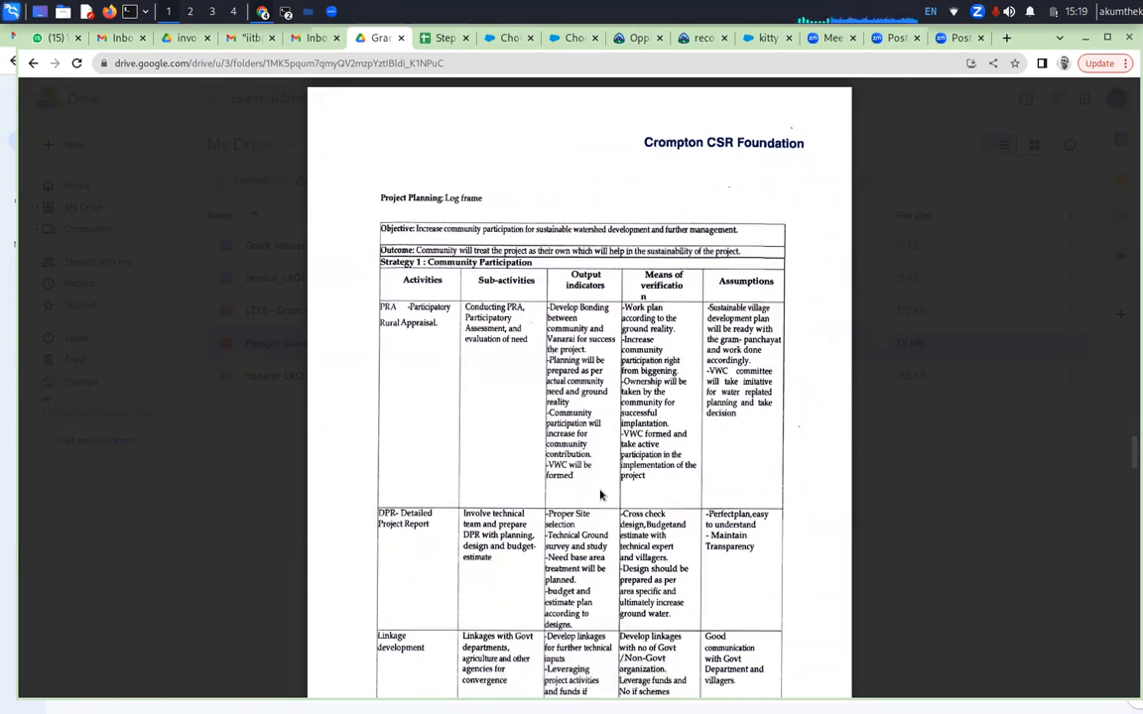
pyautogui.scroll(-2, 600, 494)
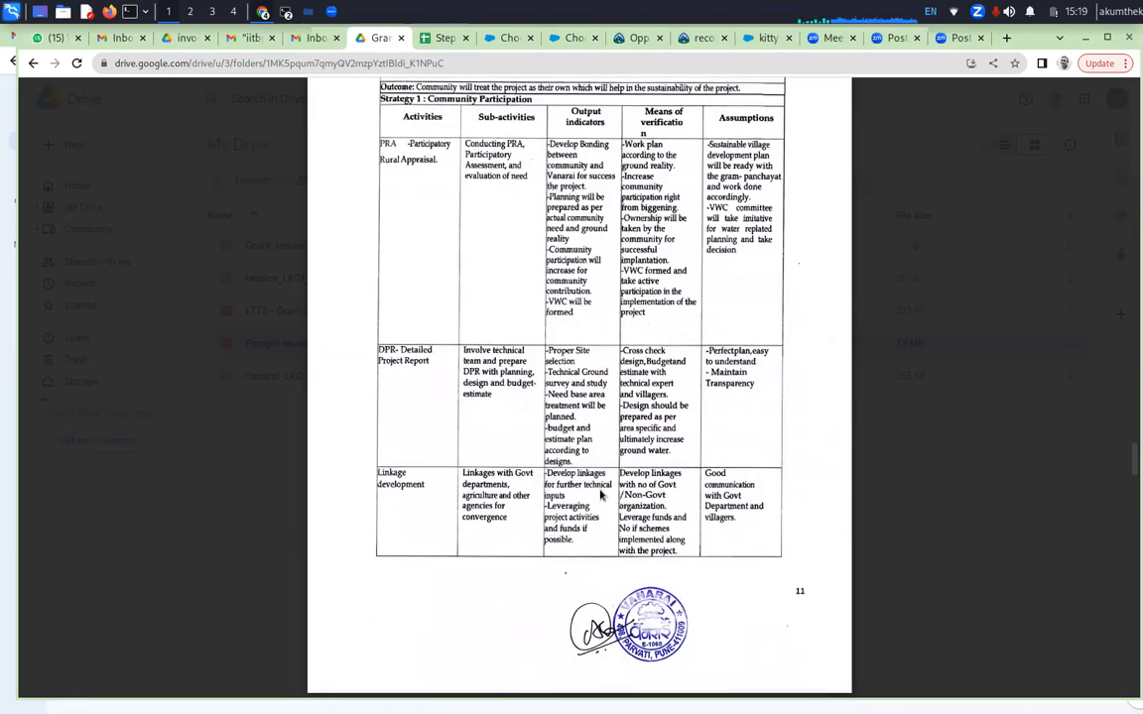
pyautogui.scroll(-6, 600, 494)
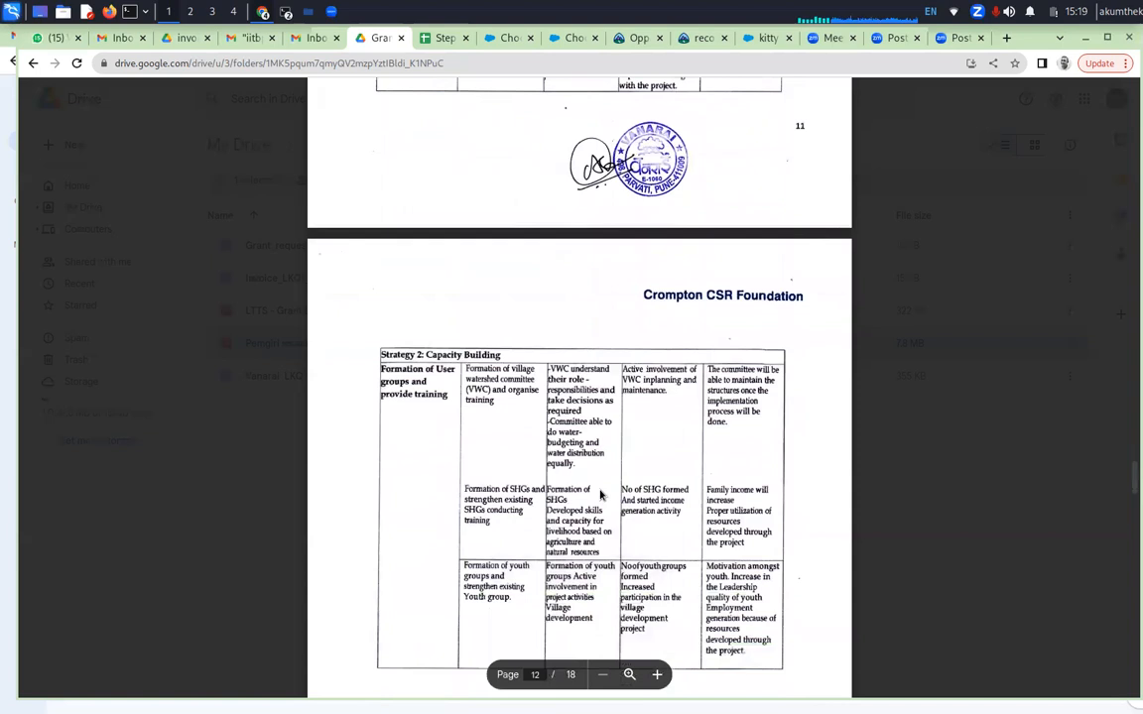
pyautogui.scroll(-1, 601, 494)
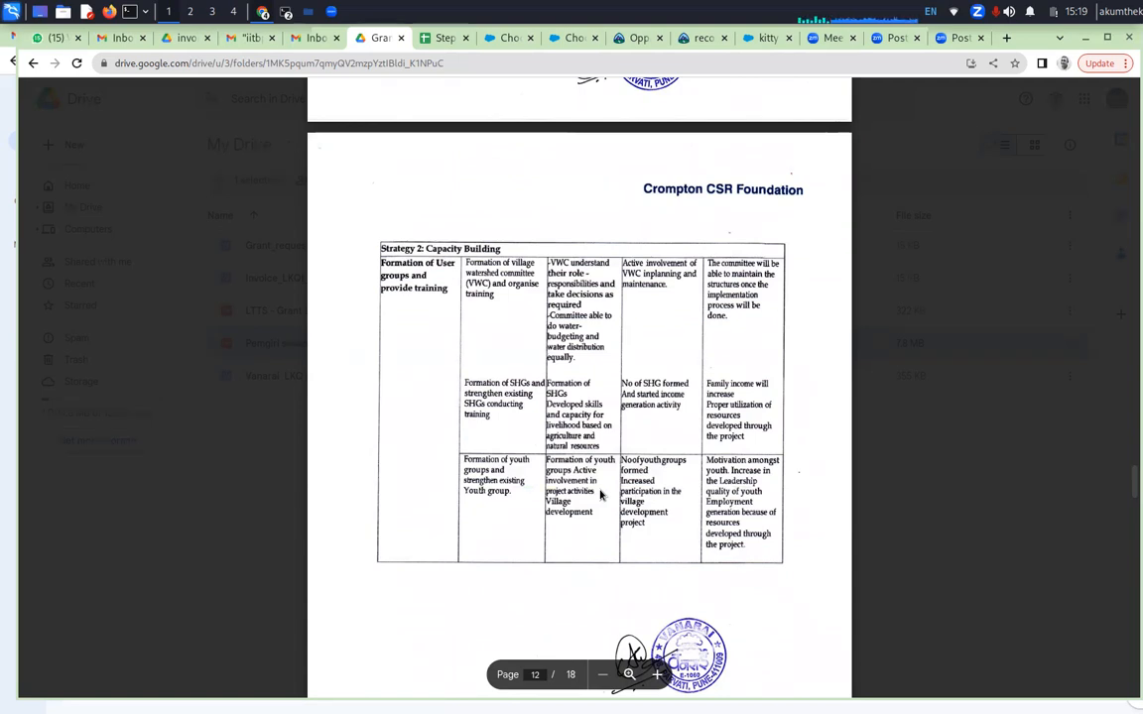
pyautogui.scroll(-2, 600, 494)
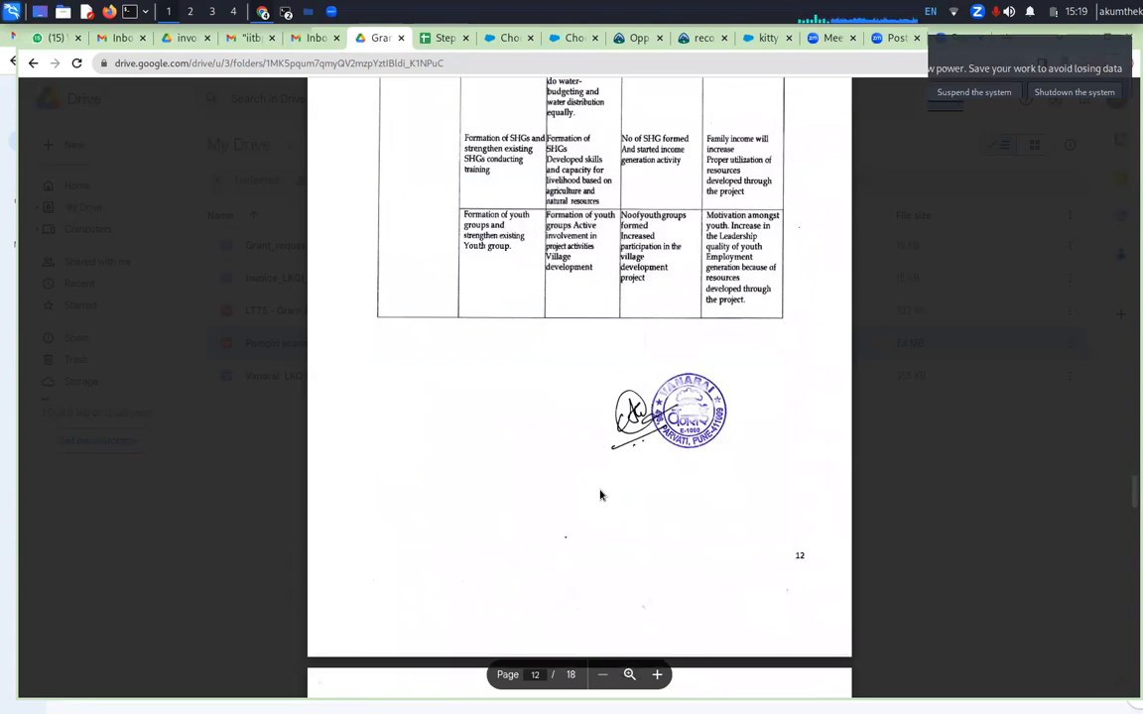
pyautogui.scroll(-1, 600, 494)
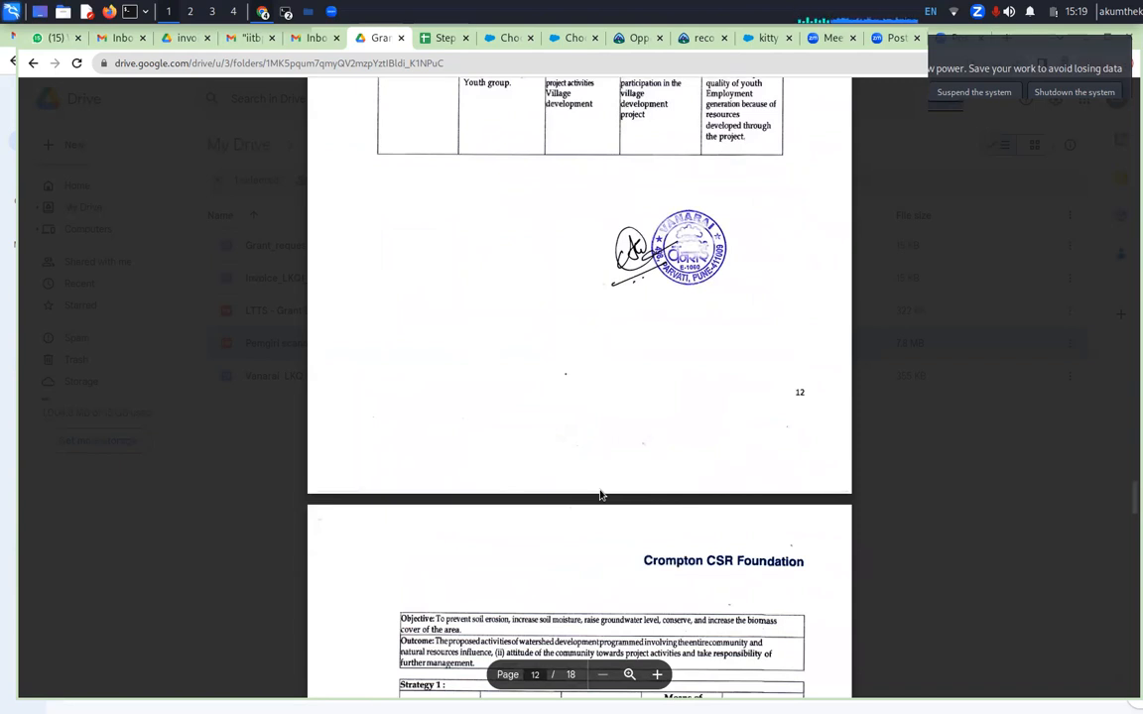
pyautogui.scroll(-2, 601, 494)
pyautogui.scroll(-1, 600, 494)
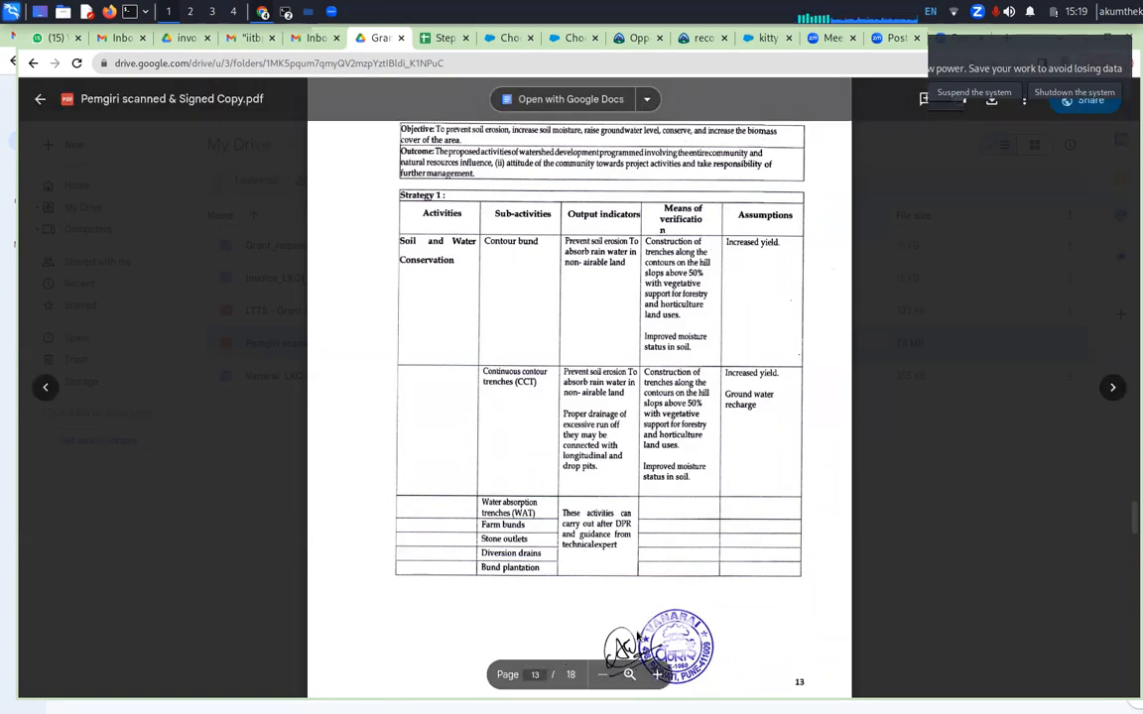
pyautogui.scroll(-6, 625, 555)
pyautogui.scroll(-3, 643, 623)
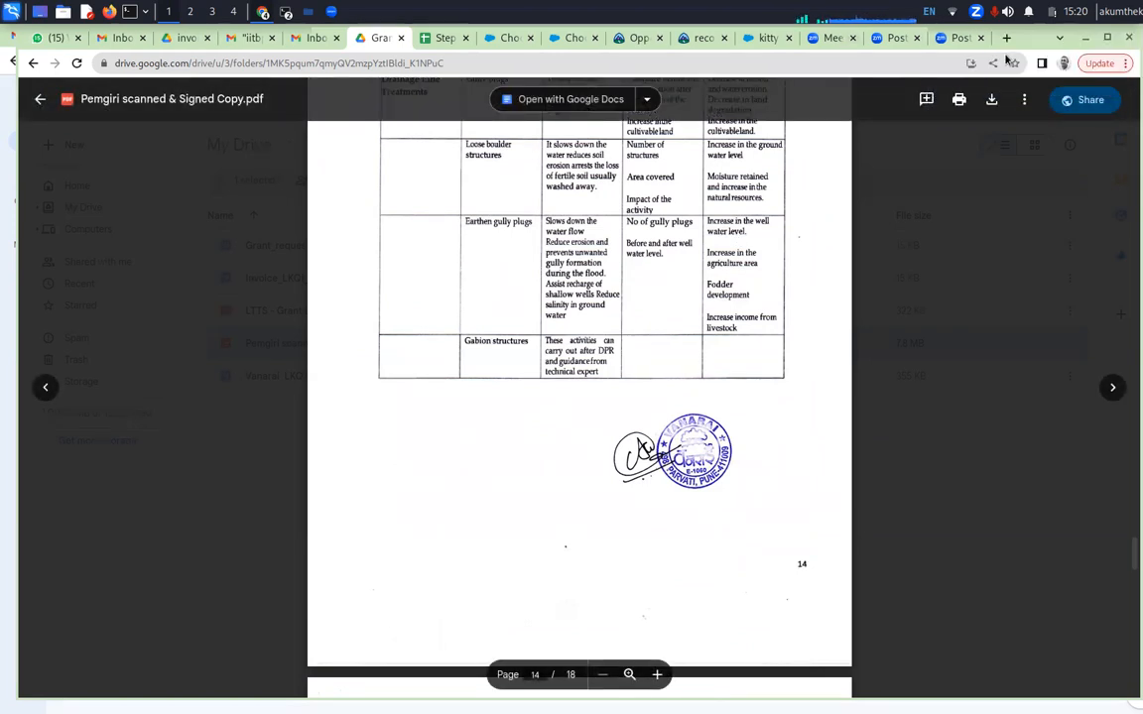
pyautogui.click(762, 39)
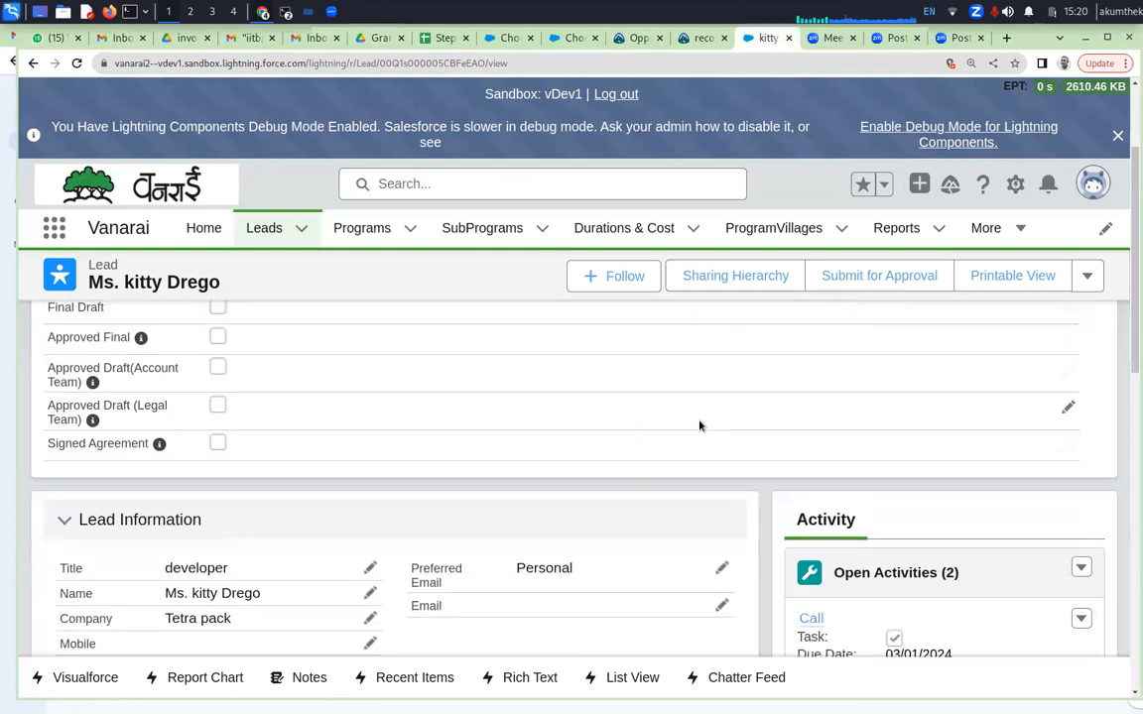
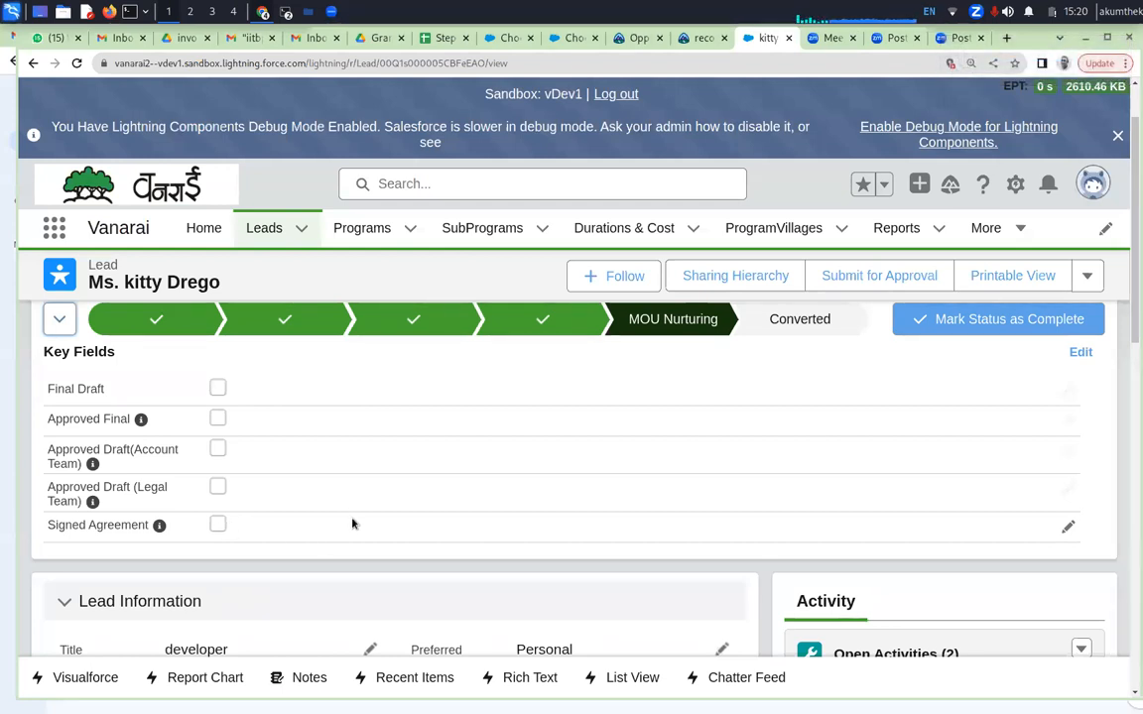
# Review the lead record's details, from the MOU Nurturing key fields through the lead, Vanarai and address information to the related lists
pyautogui.scroll(-3, 352, 523)
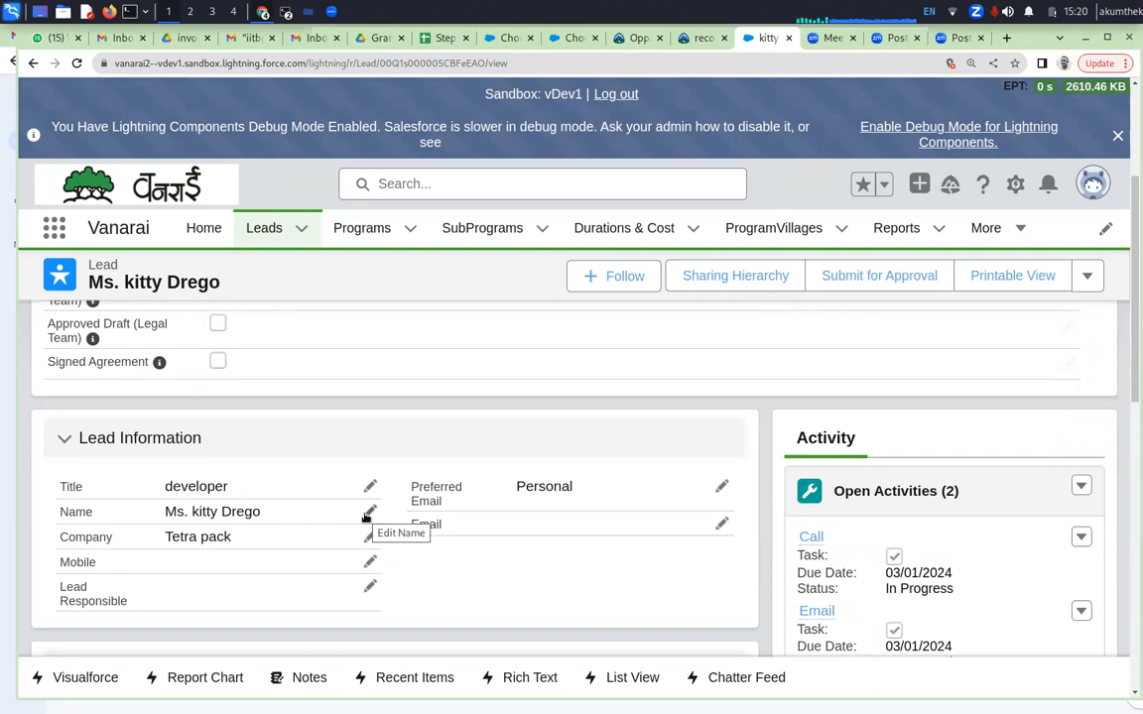
pyautogui.scroll(-3, 365, 517)
pyautogui.scroll(-3, 365, 517)
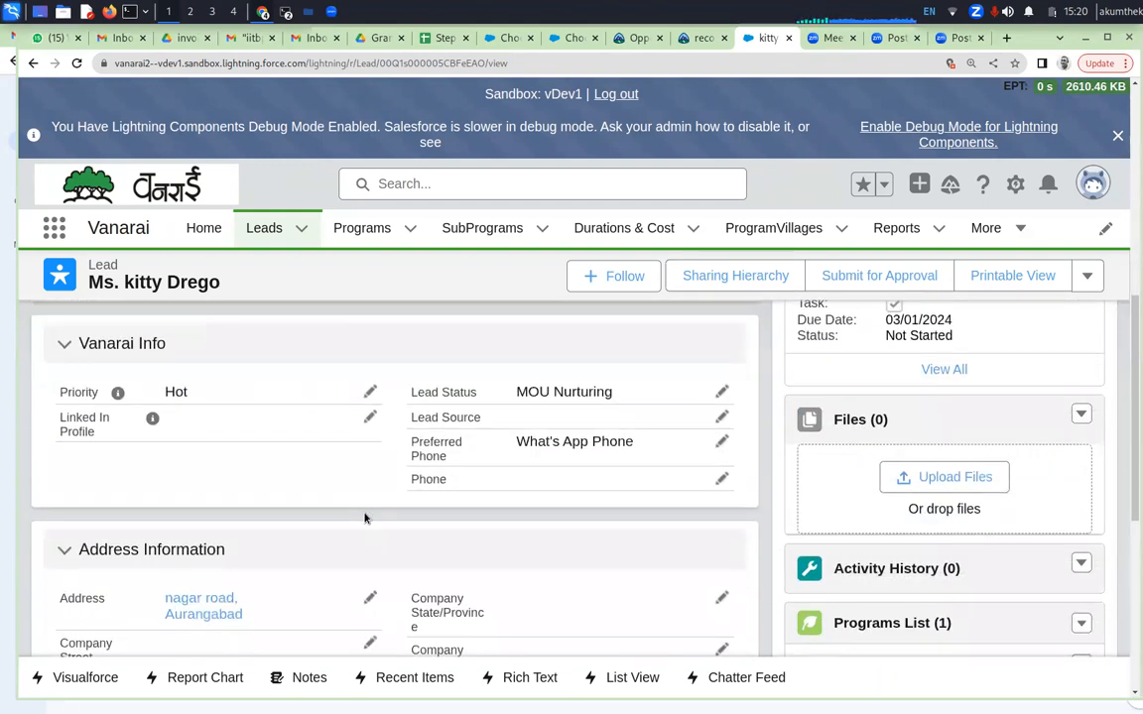
pyautogui.scroll(-2, 365, 517)
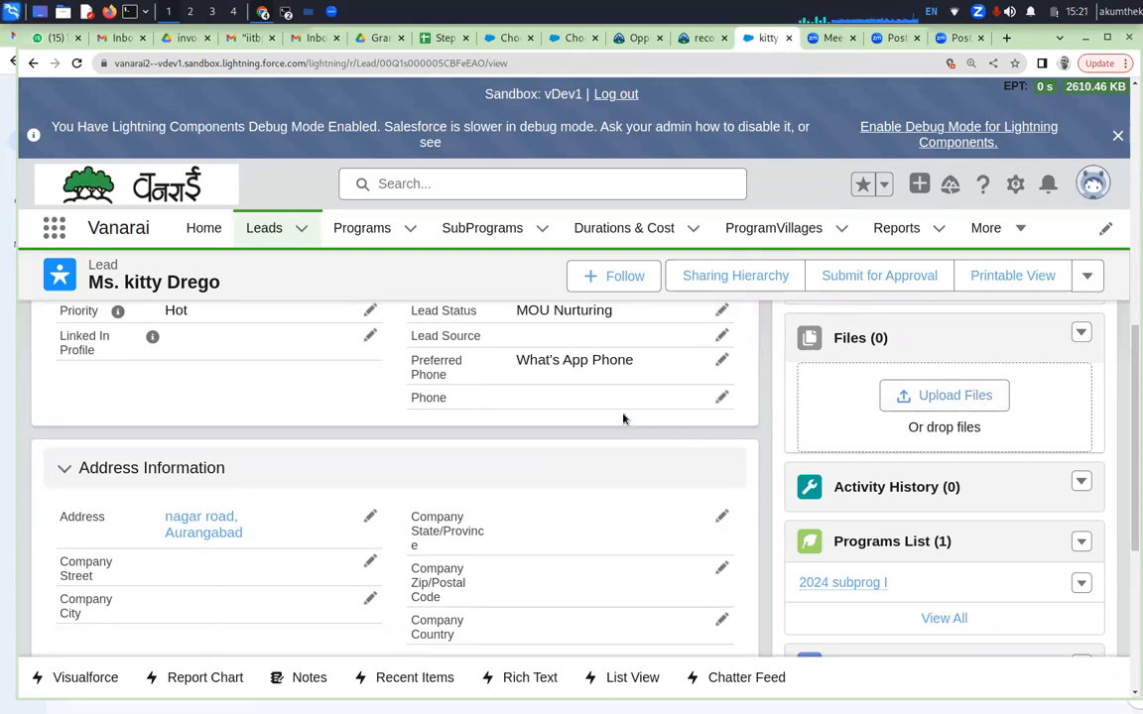
pyautogui.scroll(-2, 623, 418)
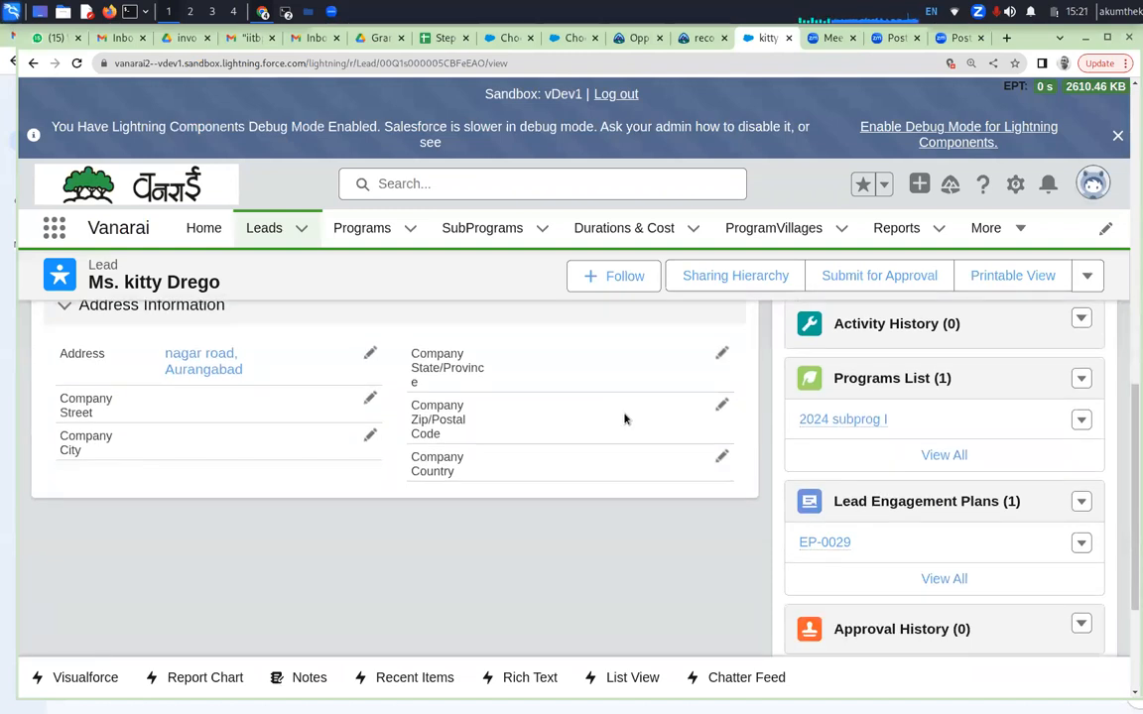
pyautogui.scroll(5, 624, 419)
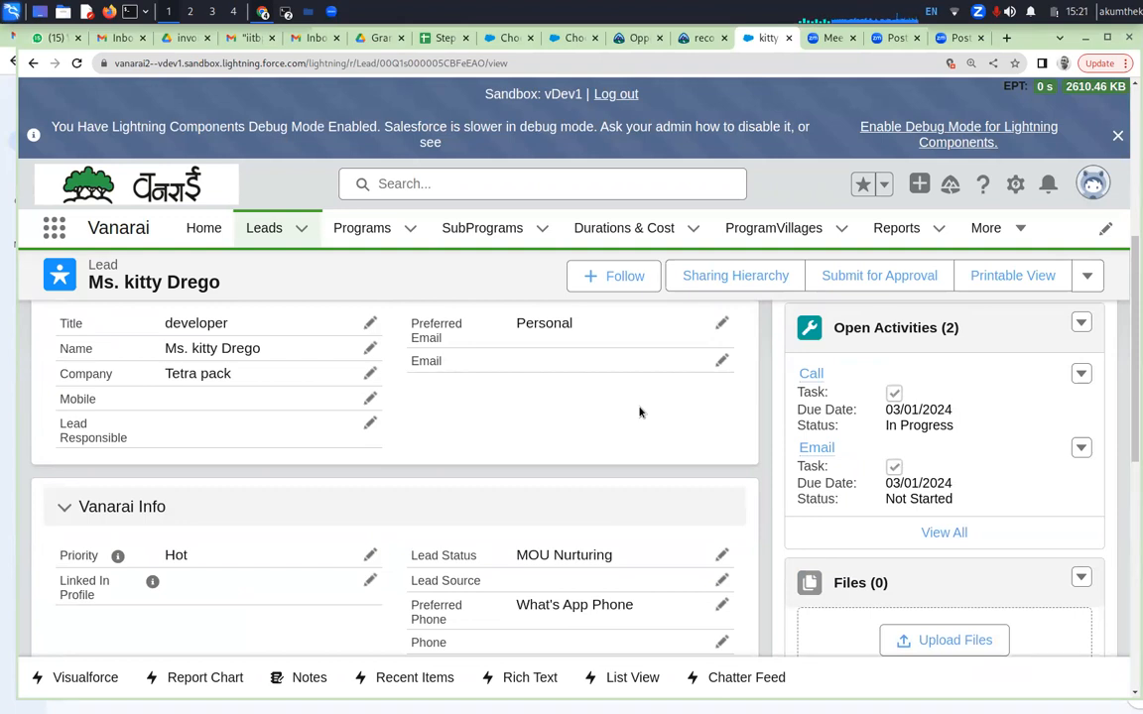
pyautogui.scroll(3, 644, 409)
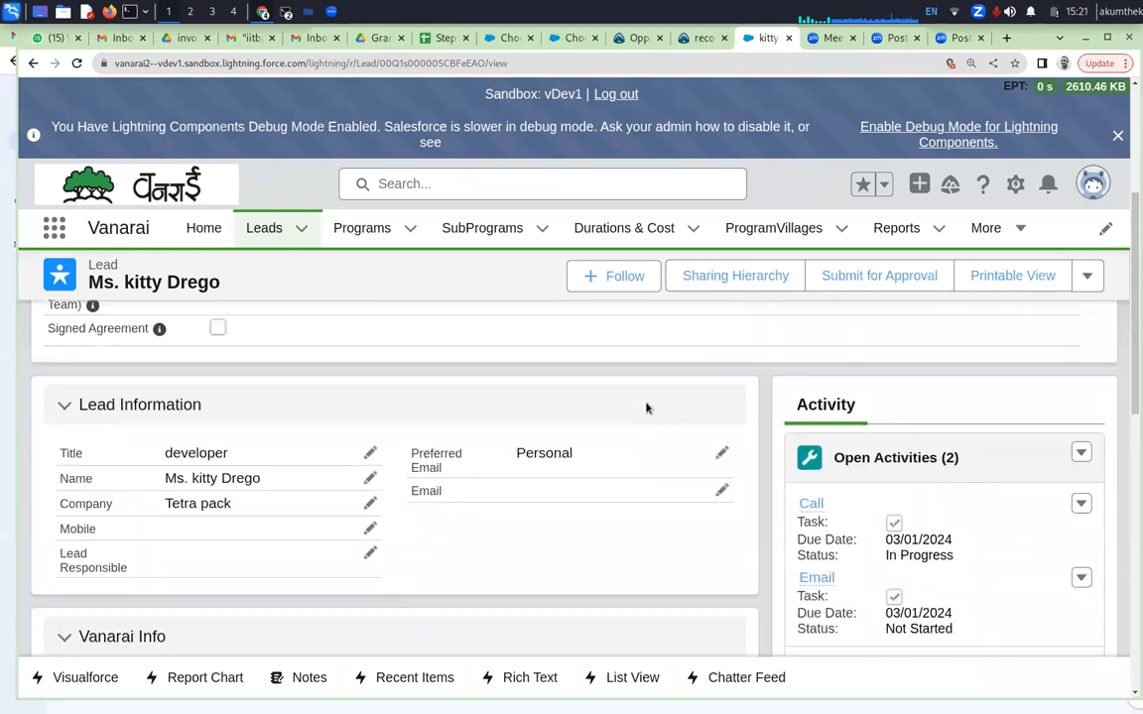
pyautogui.scroll(2, 646, 408)
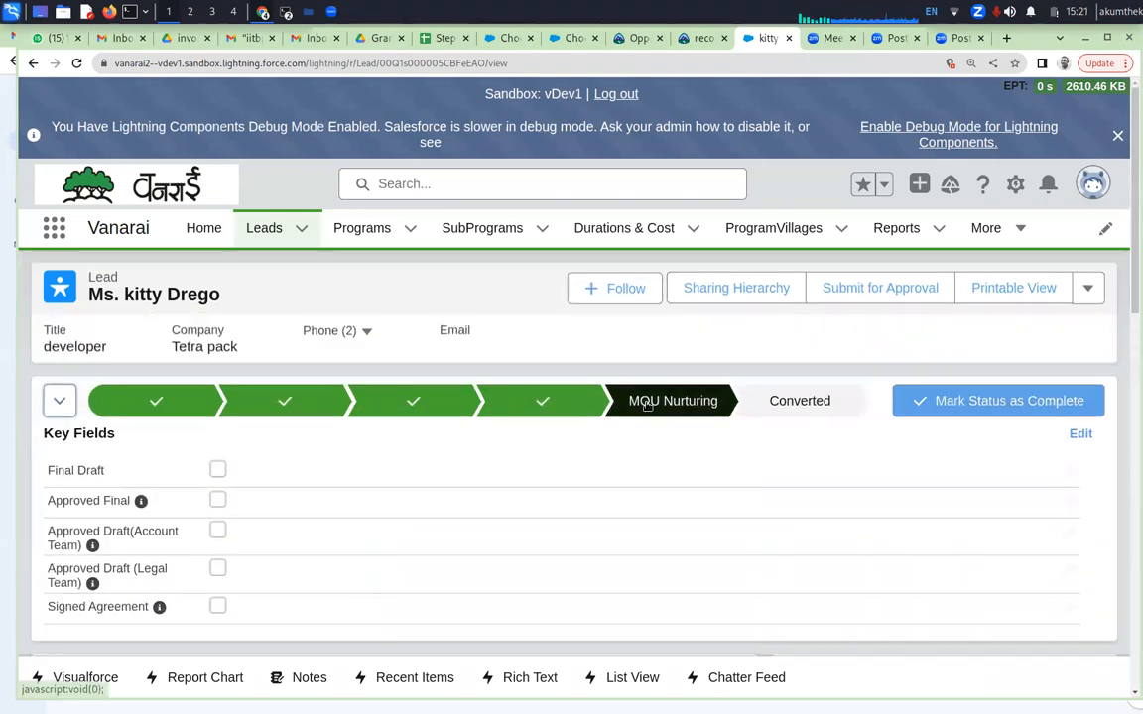
# Upload the recent sfdc_user_II_Screenshot_2023-12-14_20-39-18 image from Pictures to the lead's Files
pyautogui.scroll(-3, 740, 495)
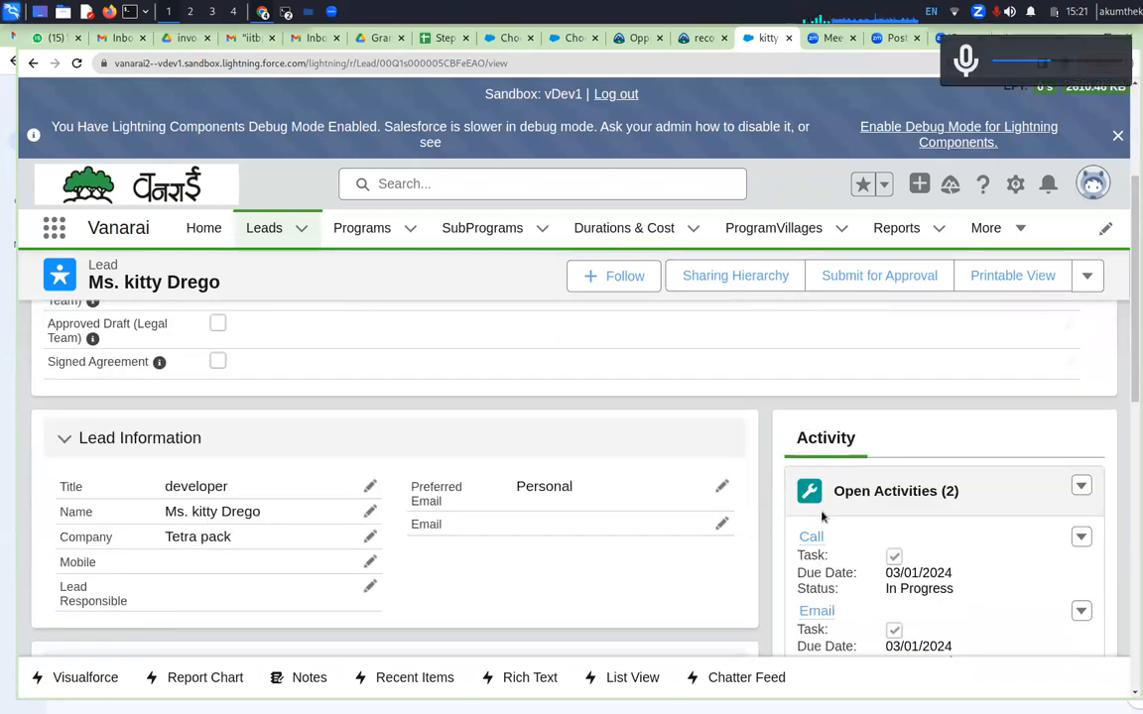
pyautogui.scroll(-3, 904, 447)
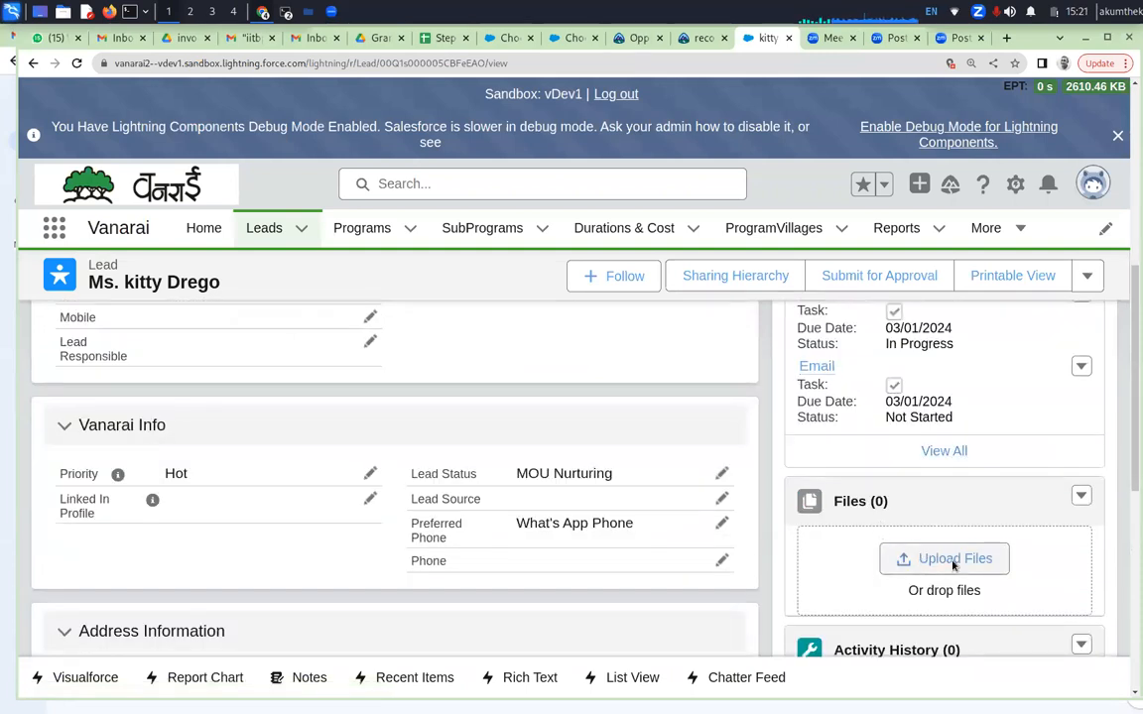
pyautogui.click(922, 561)
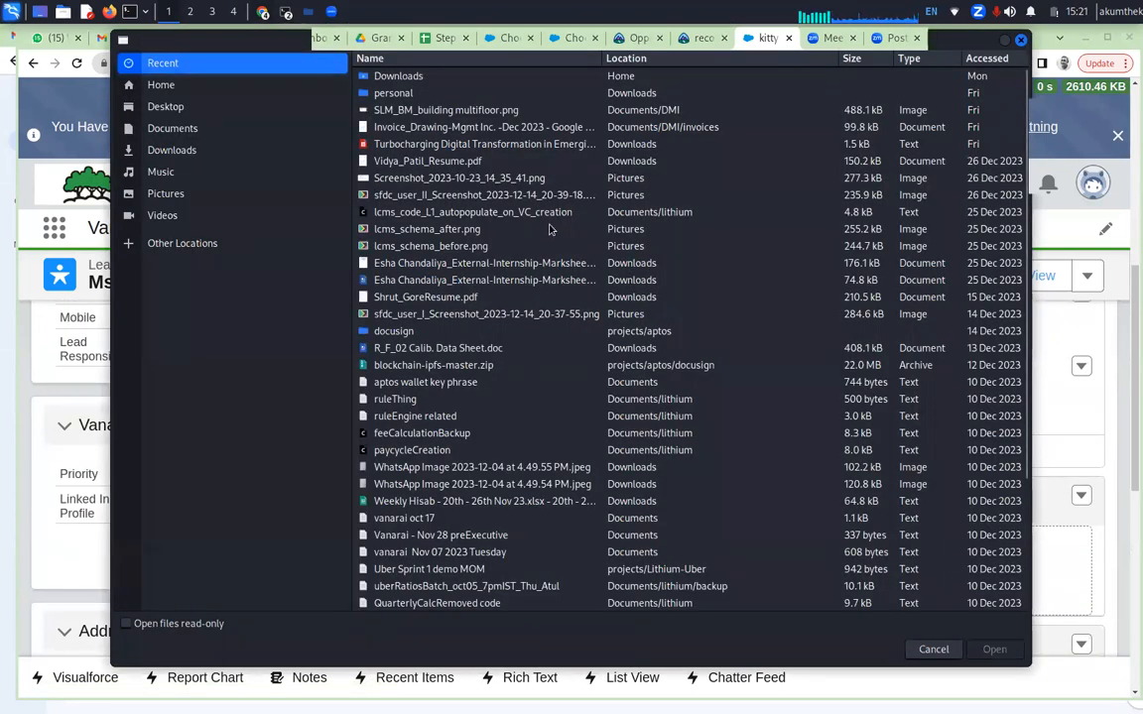
pyautogui.click(572, 196)
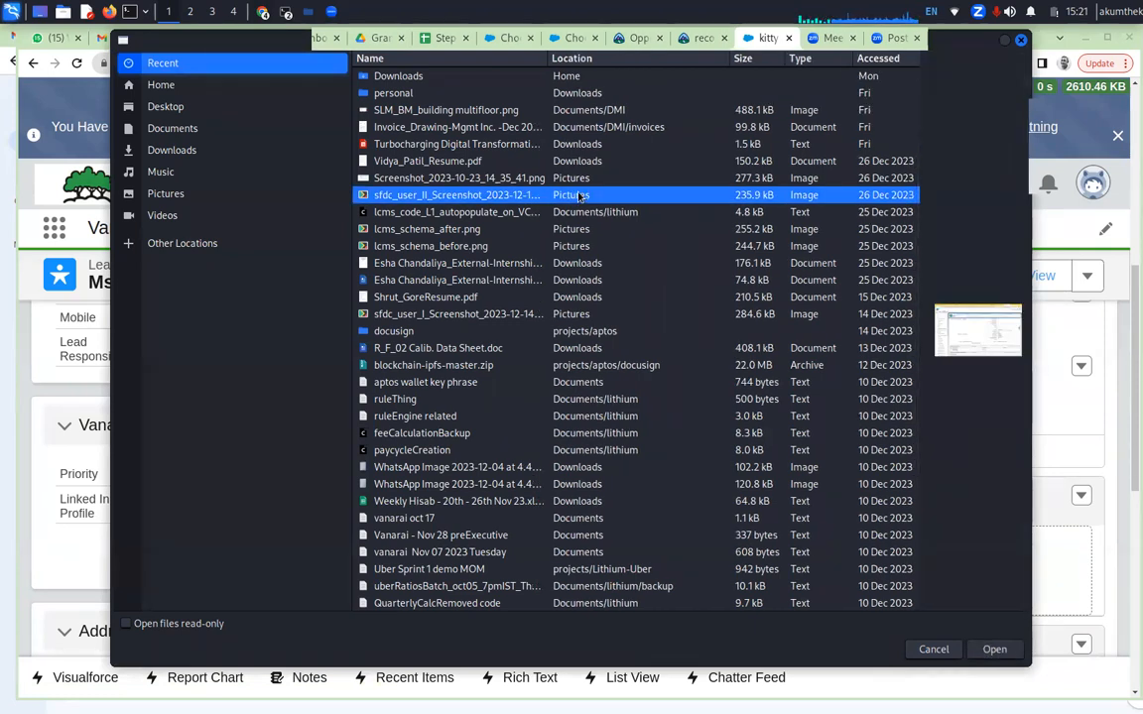
pyautogui.doubleClick(666, 193)
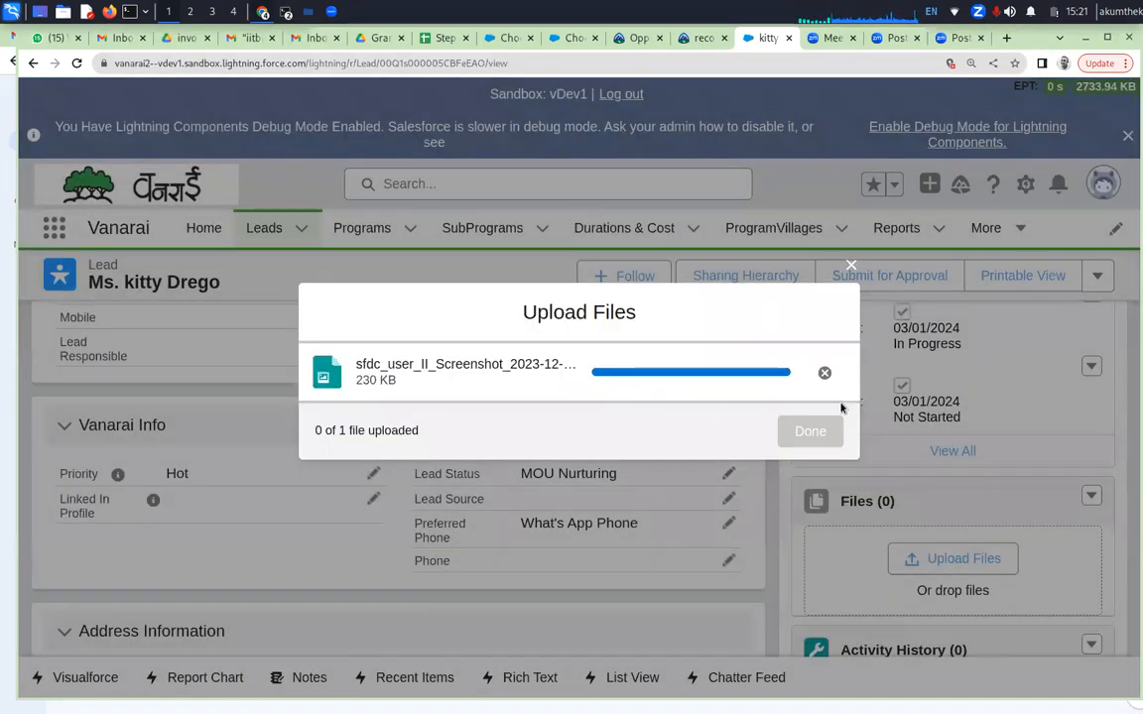